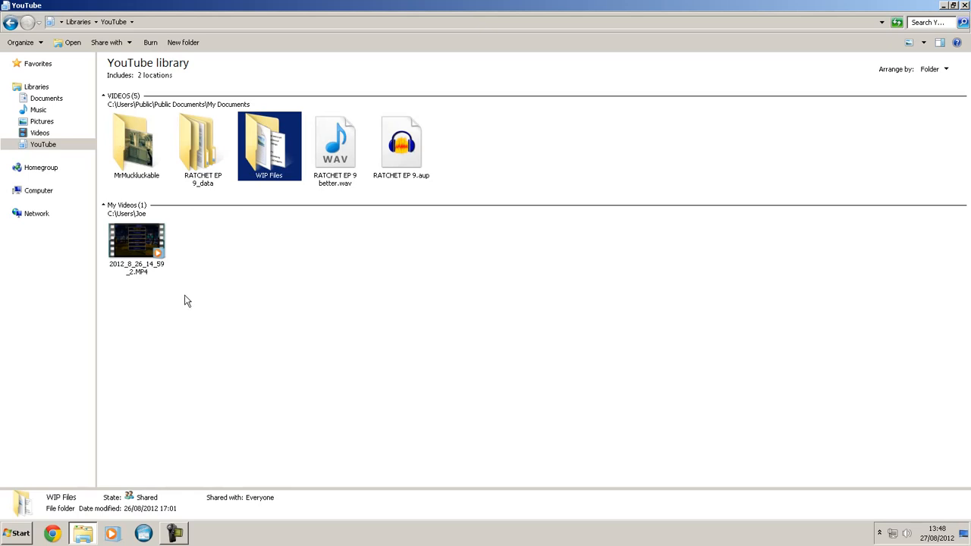
- Open the MrMuckluckable folder in the YouTube library and view the contents of its The Simpsons Game LP subfolder
left_click(142, 149)
double_click(143, 149)
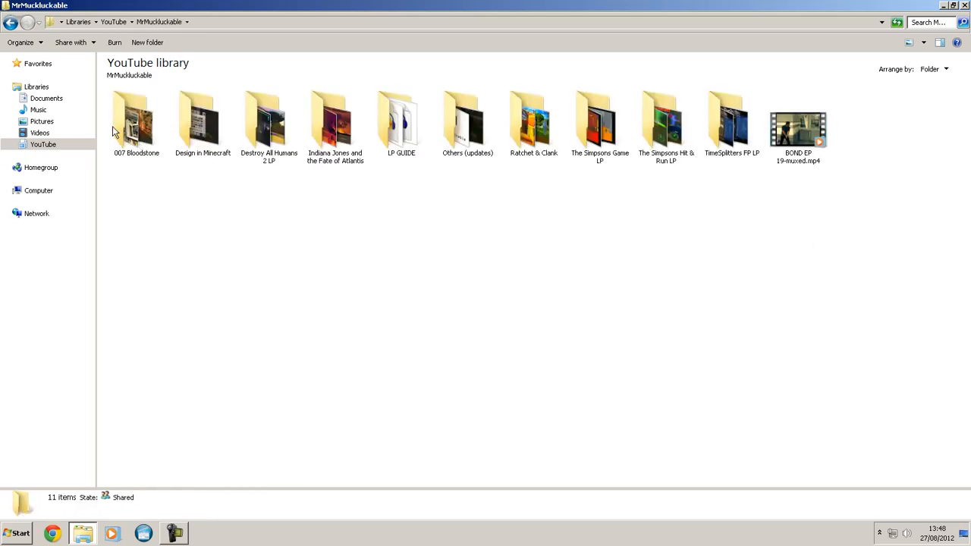
left_click(120, 158)
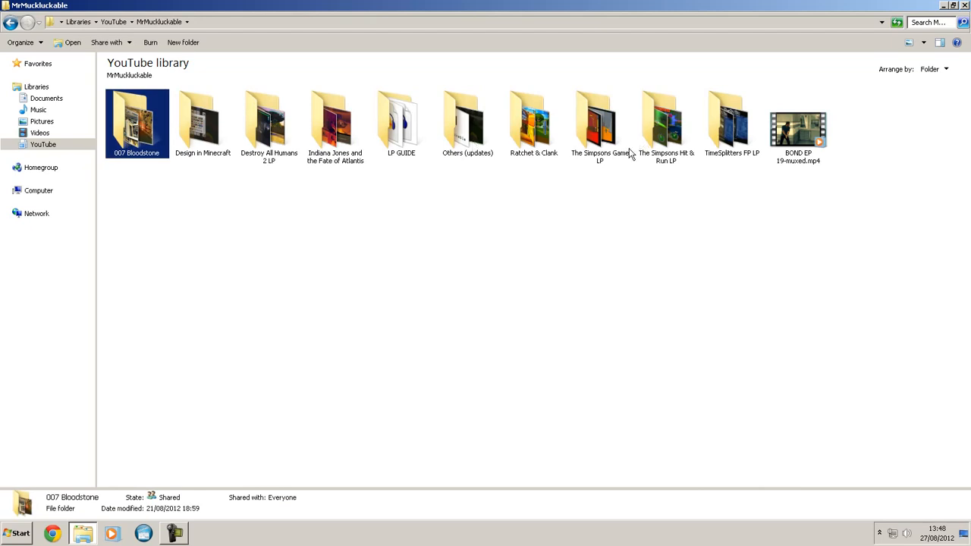
left_click(599, 143)
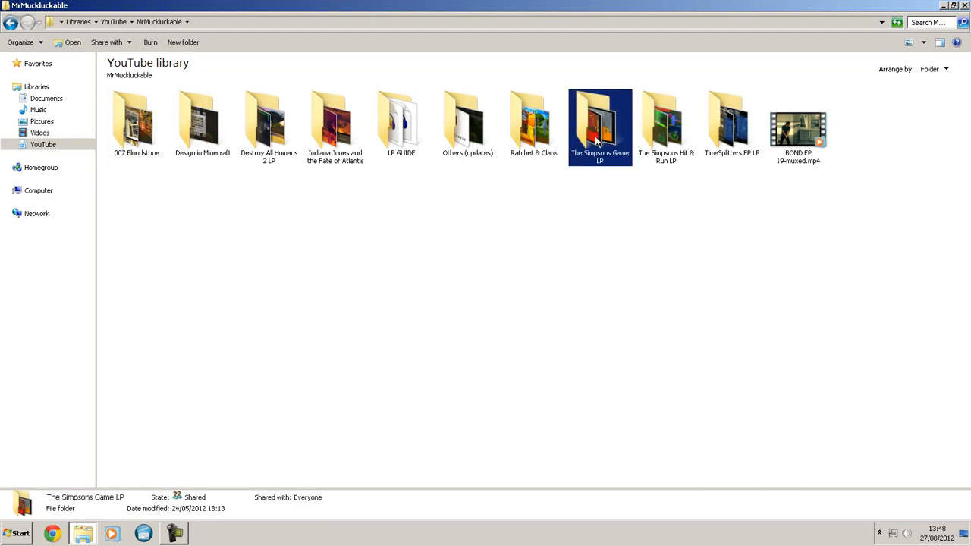
double_click(596, 141)
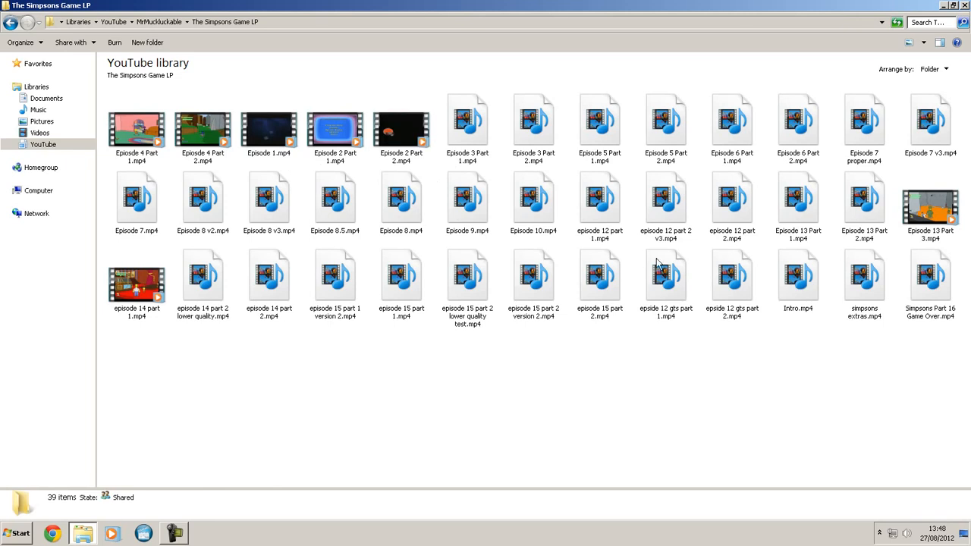
- View the contents of the Others (updates) folder and return to the MrMuckluckable folder
left_click(9, 22)
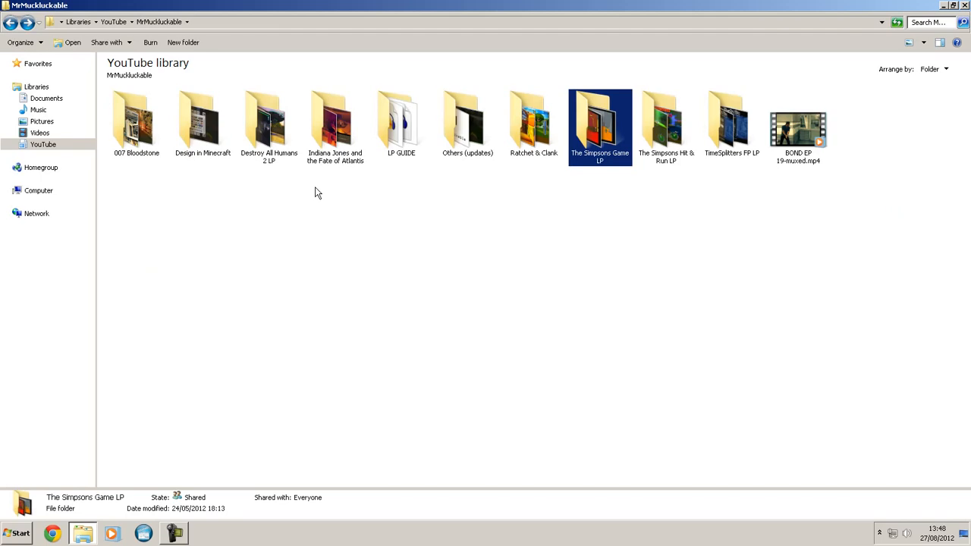
double_click(466, 123)
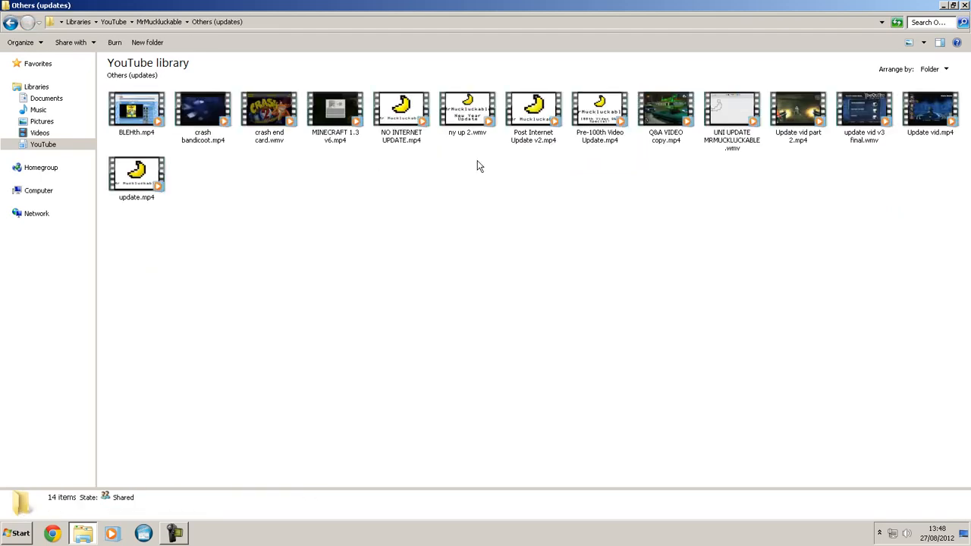
left_click(6, 23)
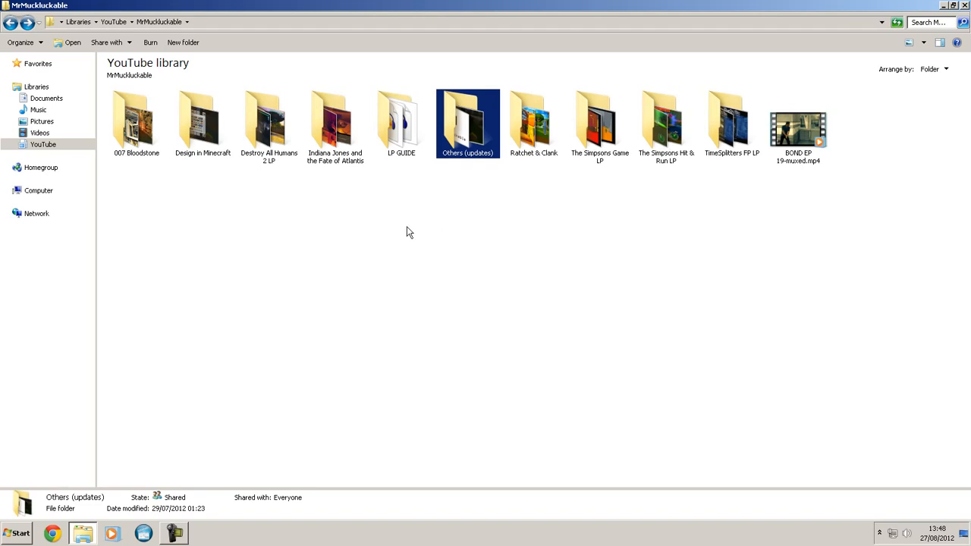
- Move BOND EP 19-muxed.mp4 into the 007 Bloodstone folder and return to the YouTube library
left_click(824, 131)
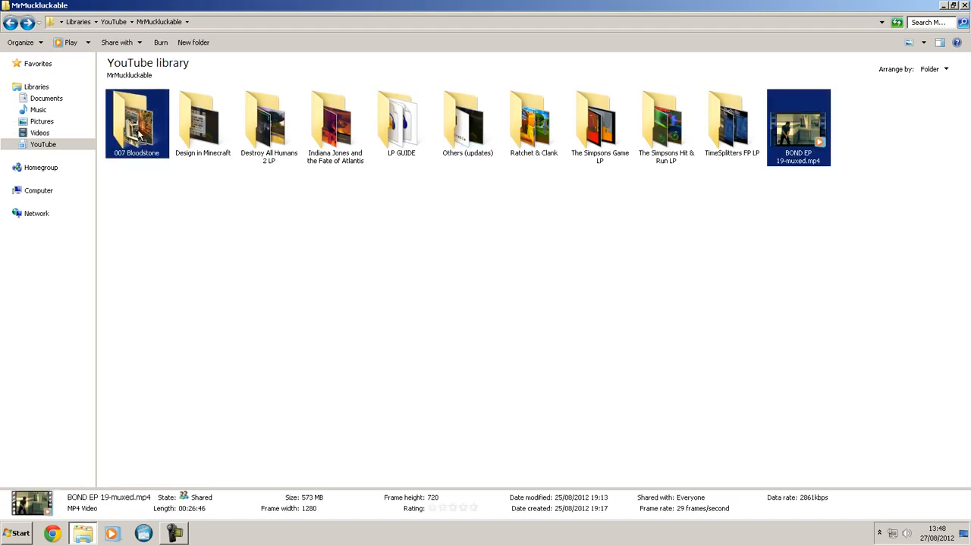
left_click_drag(139, 135, 139, 135)
left_click(9, 25)
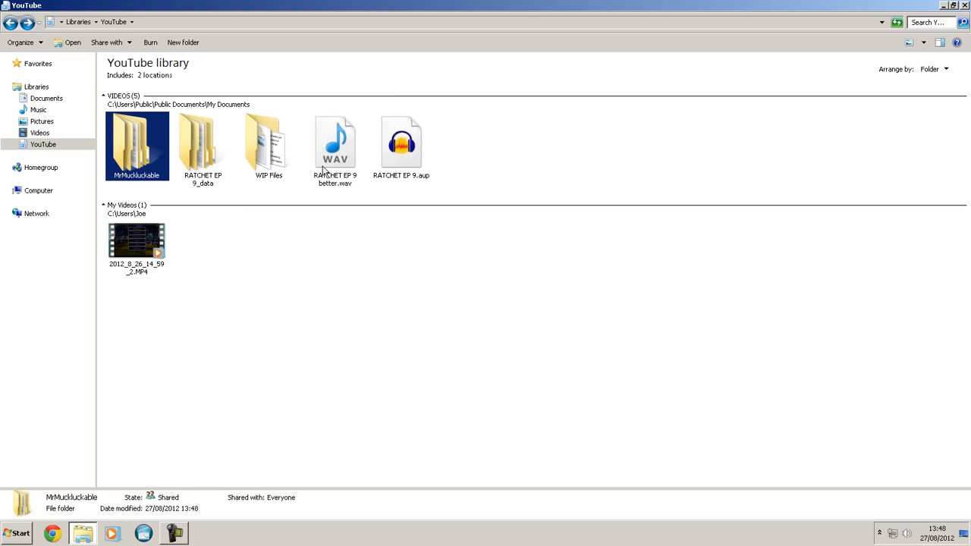
- Open the WIP Files folder and look over its Let's Play Suggestions, gold bolts, tags and multiplayer game documents
double_click(274, 163)
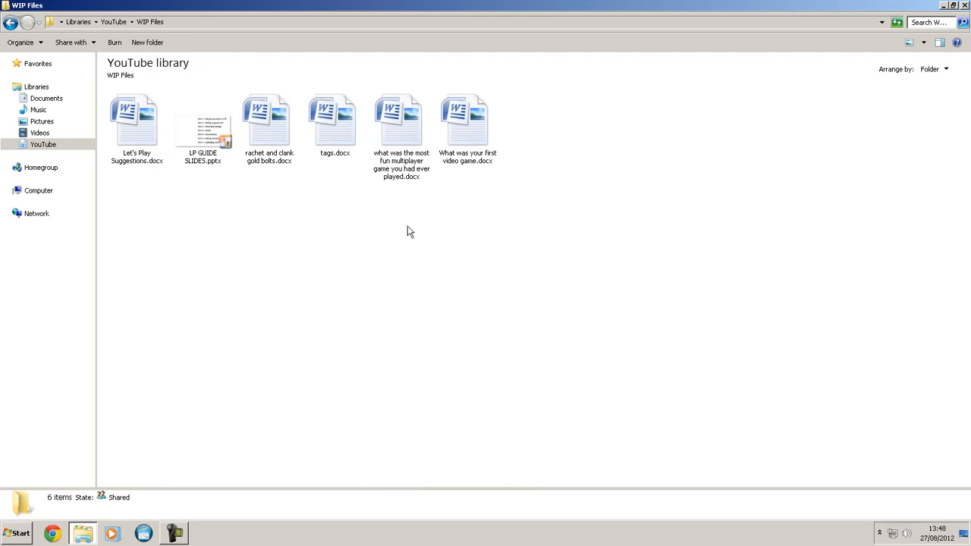
left_click(137, 120)
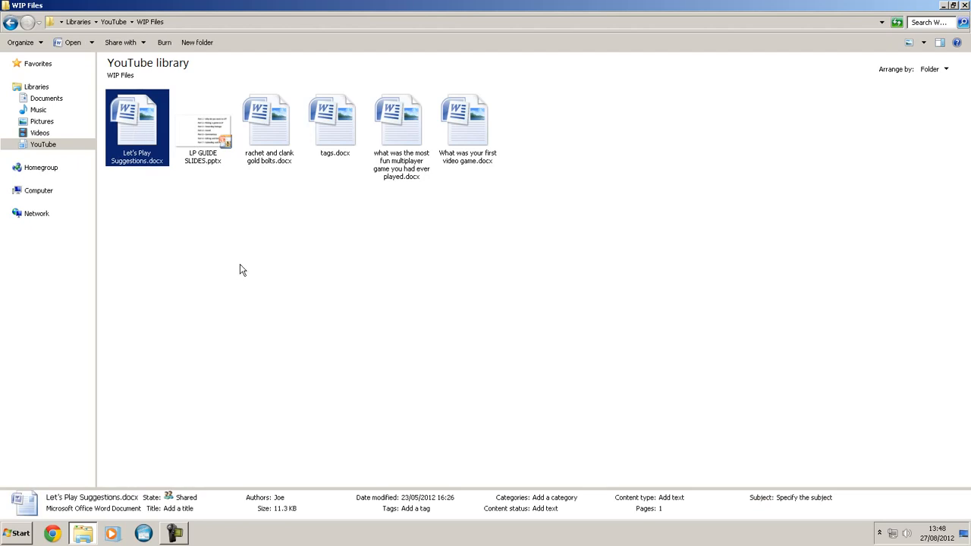
left_click(261, 132)
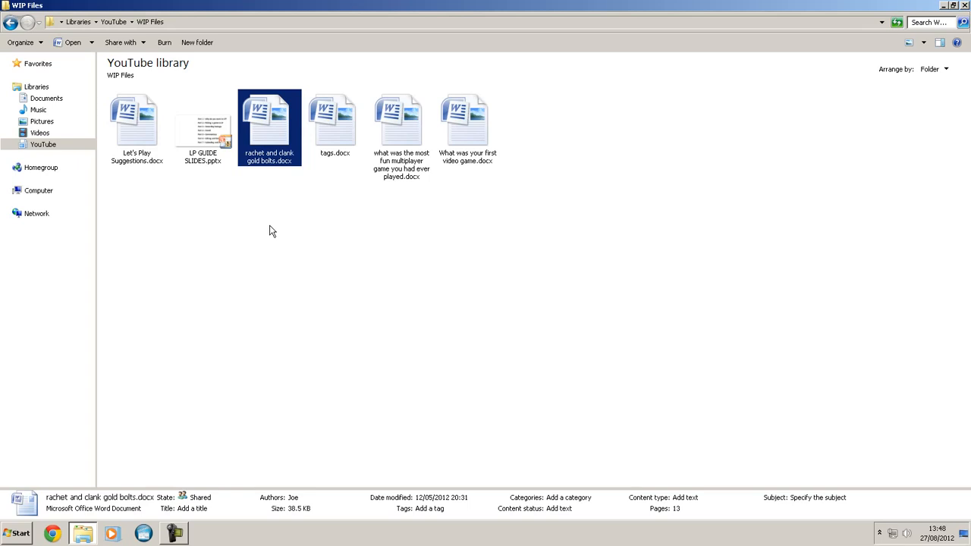
left_click(336, 140)
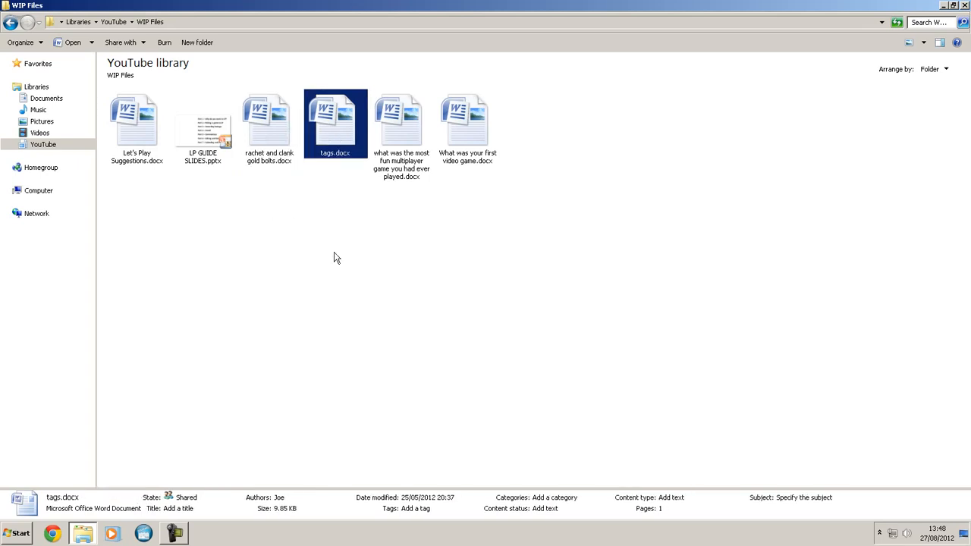
left_click(403, 185)
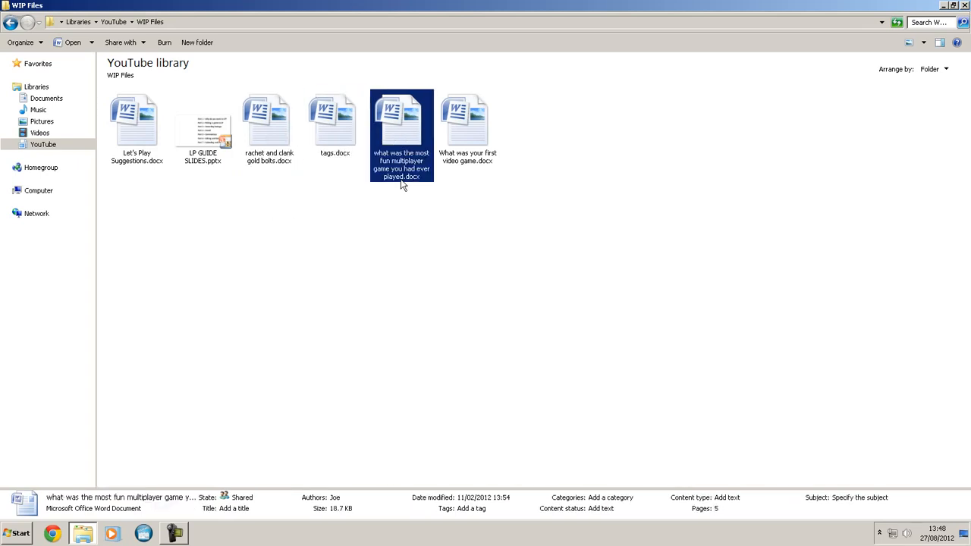
- Open "what was the most fun multiplayer game you had ever played.docx", read through its questions and answers, and close it
double_click(412, 142)
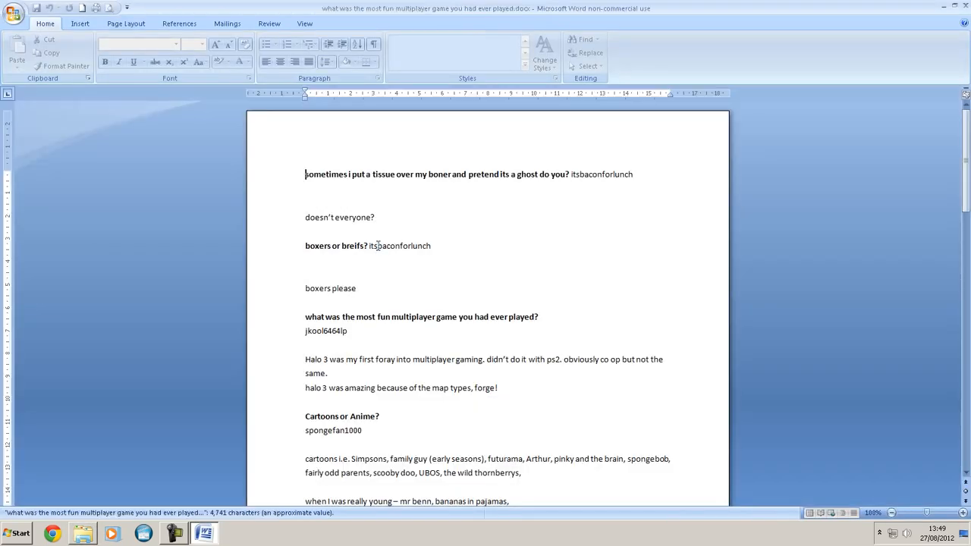
left_click(512, 262)
scroll(511, 262, "down", 1)
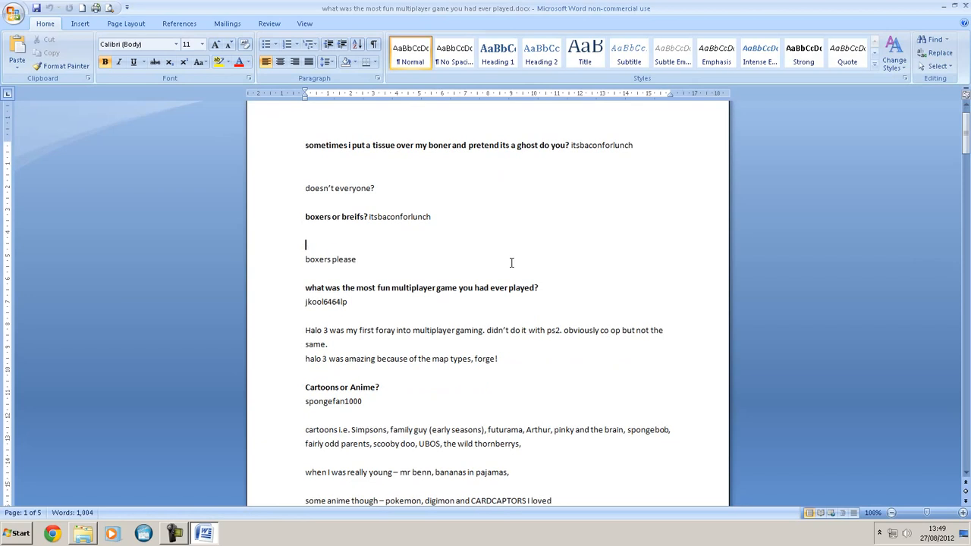
scroll(511, 263, "down", 1)
scroll(511, 262, "down", 5)
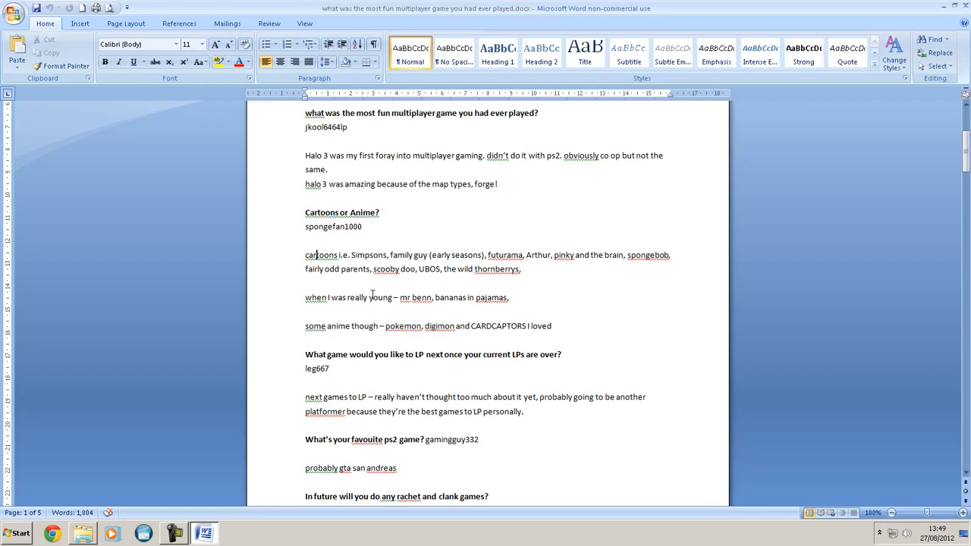
scroll(372, 297, "down", 4)
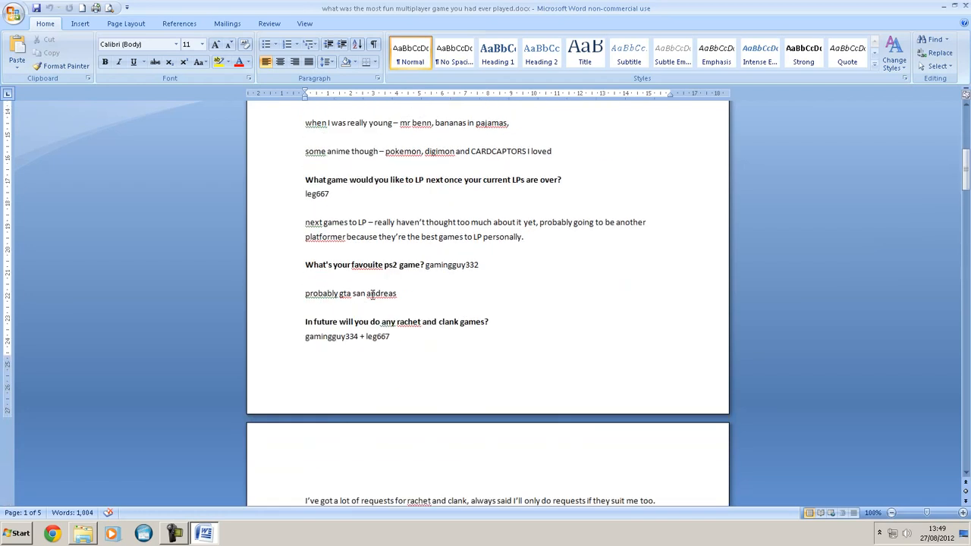
scroll(372, 294, "down", 1)
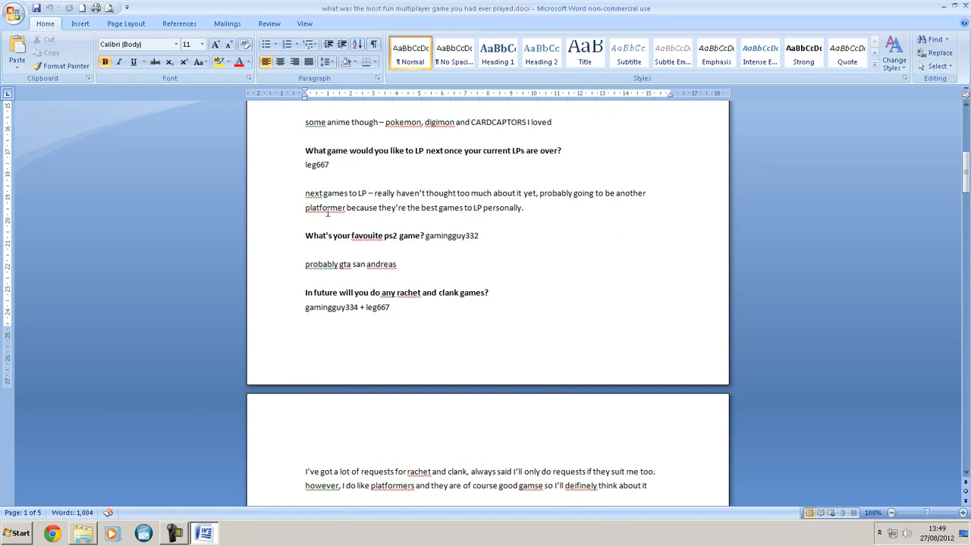
double_click(356, 212)
left_click(497, 208)
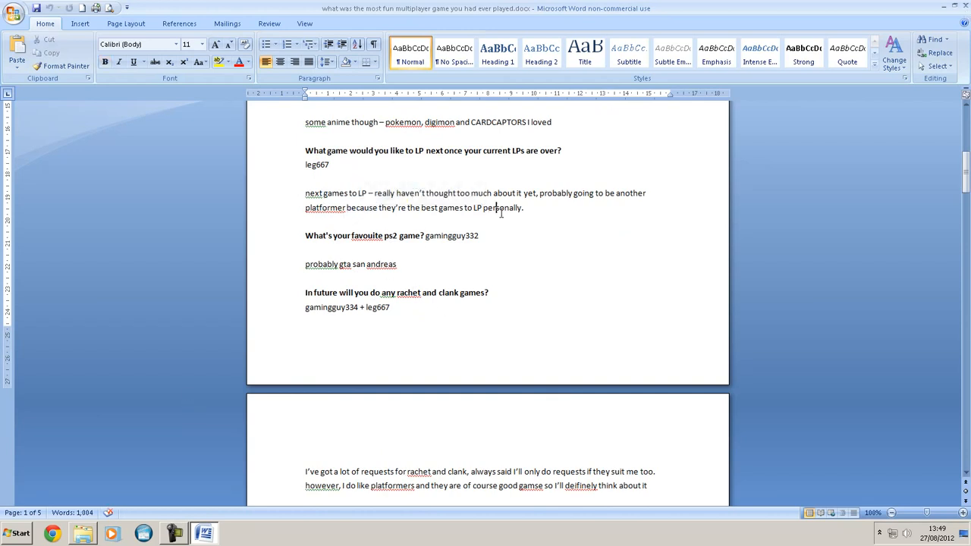
scroll(326, 227, "up", 5)
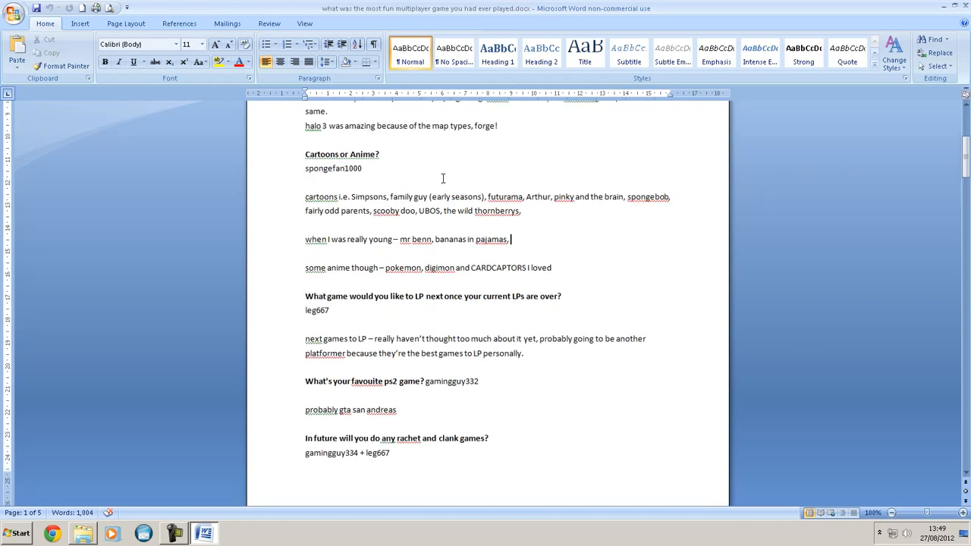
left_click(963, 6)
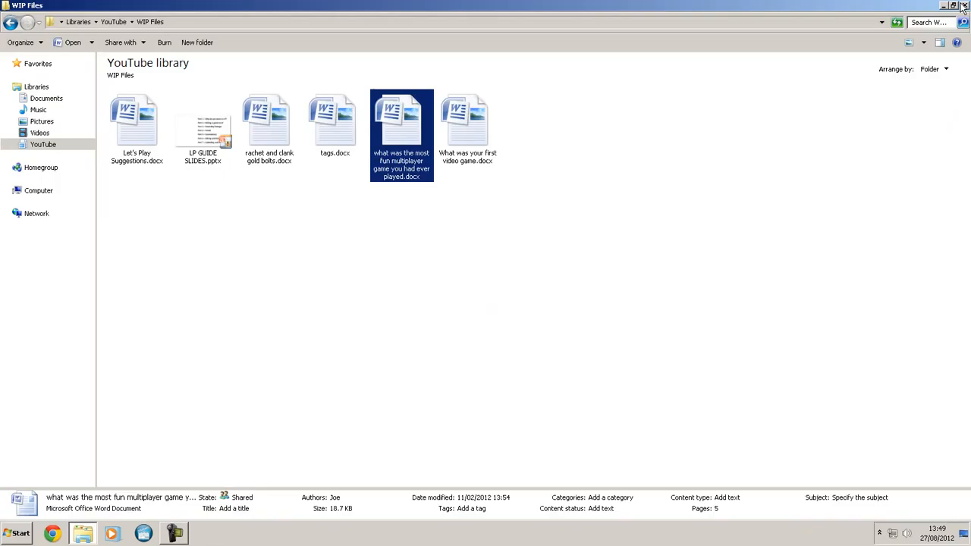
- Return to the YouTube library and play the recorded gameplay video 2012_8_26_14_59_2.MP4
left_click(334, 248)
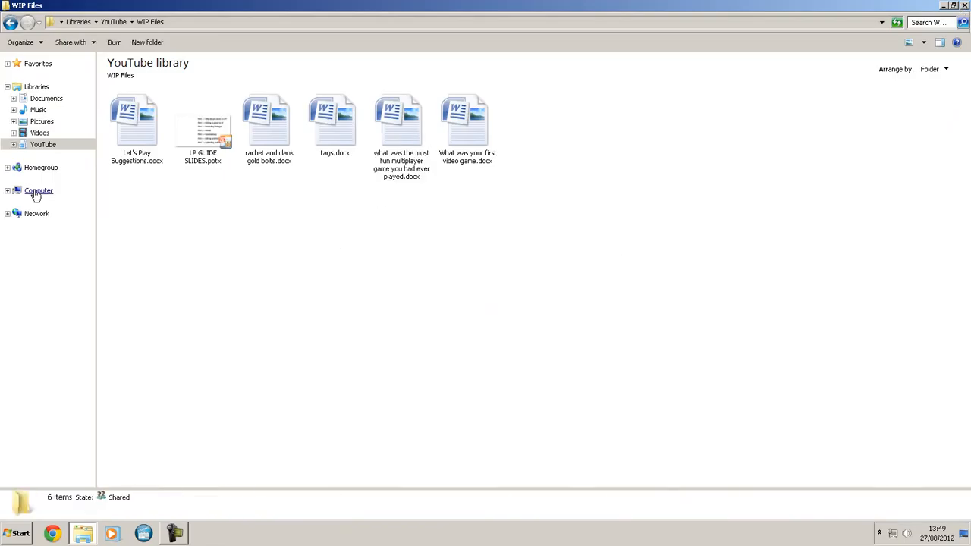
left_click(10, 23)
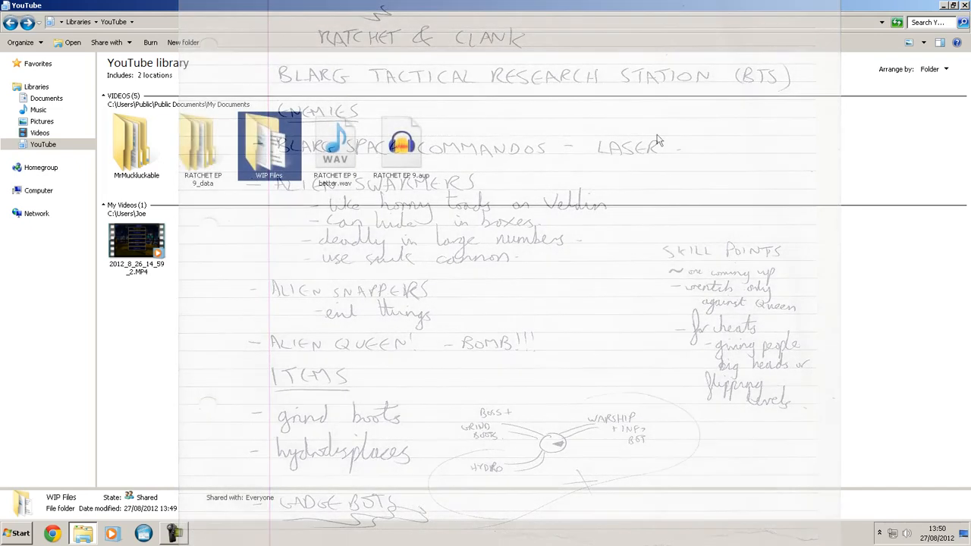
left_click(152, 247)
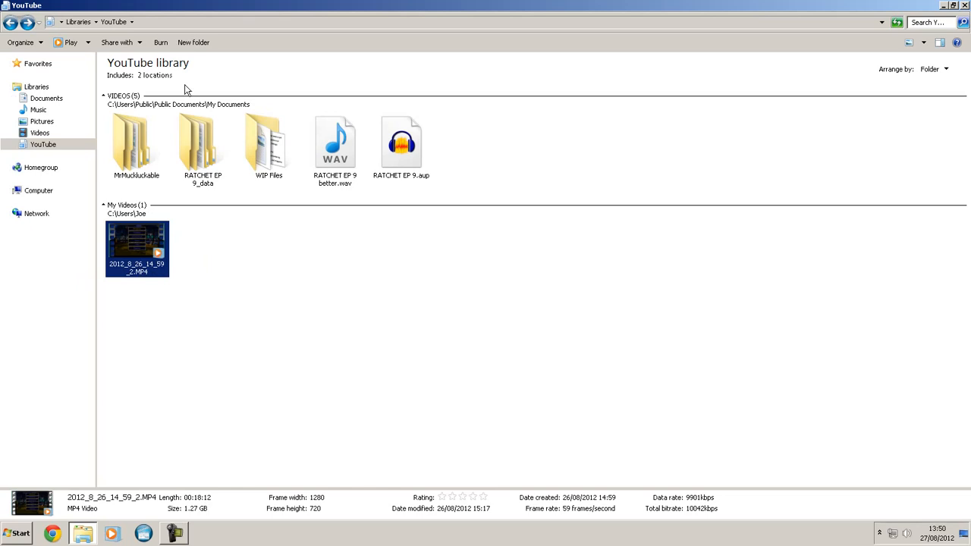
left_click(161, 257)
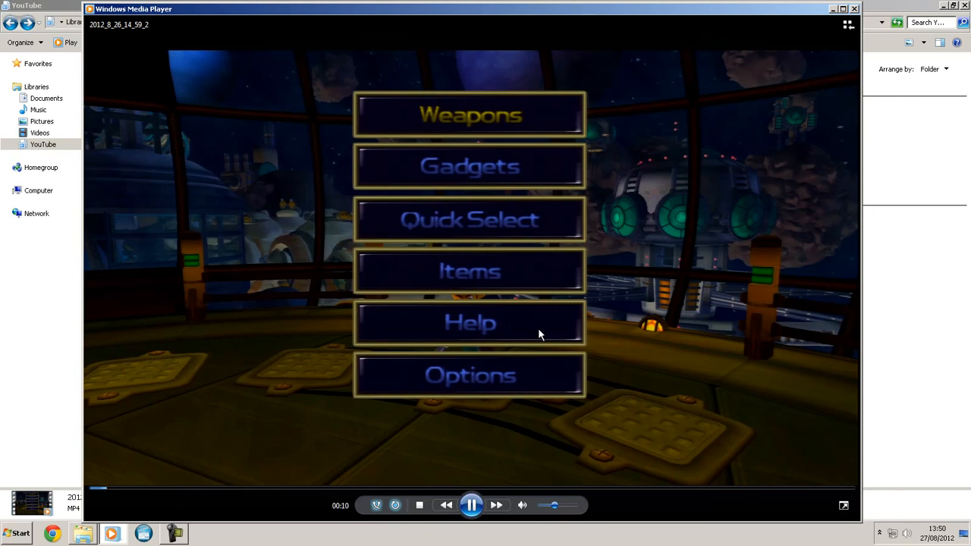
- Skip through the video to about 1:35, 4:14 and 8:30 with the volume lowered, and pause it there
left_click(163, 489)
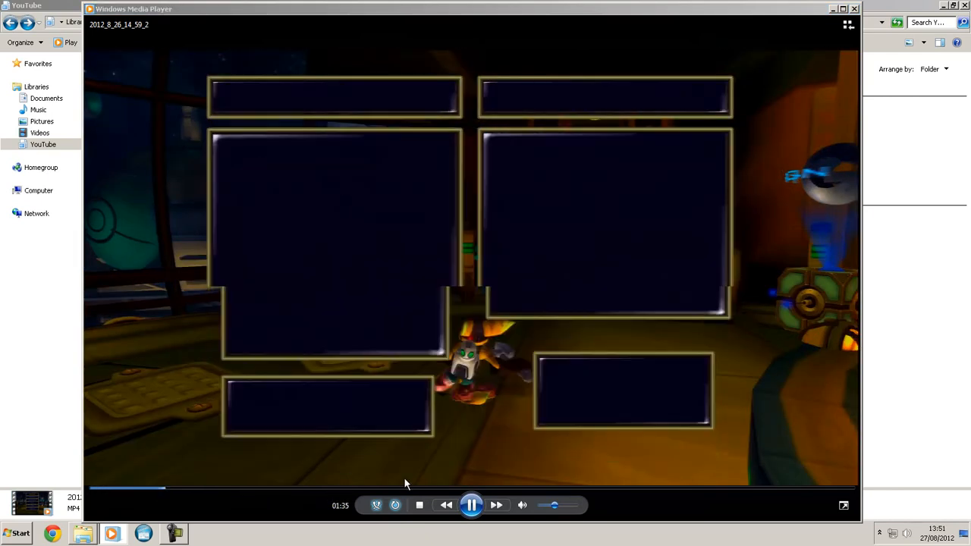
left_click_drag(554, 506, 547, 506)
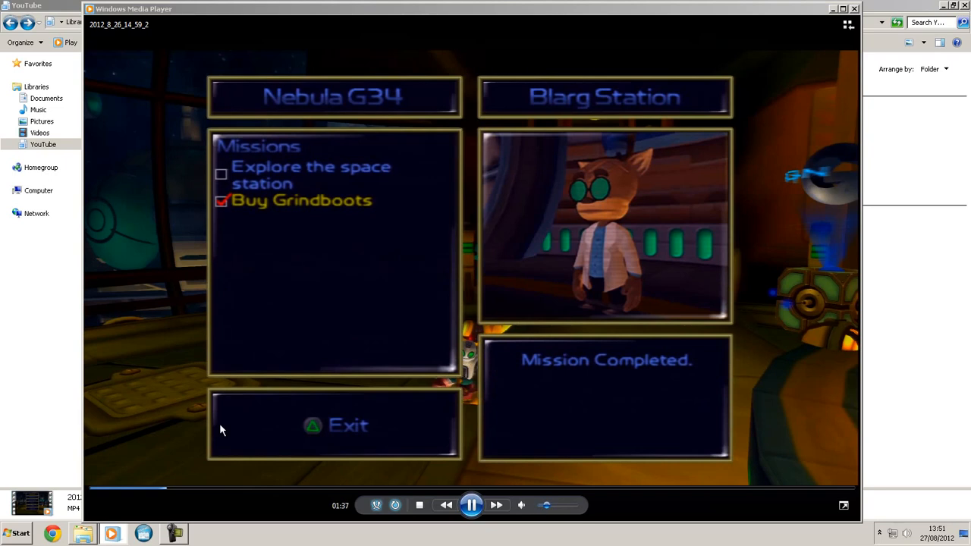
left_click(273, 489)
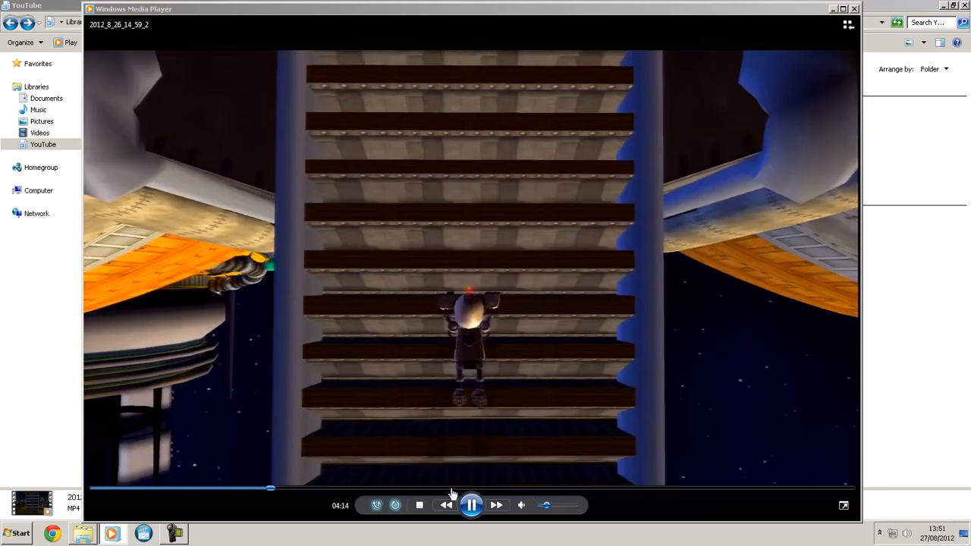
left_click(451, 489)
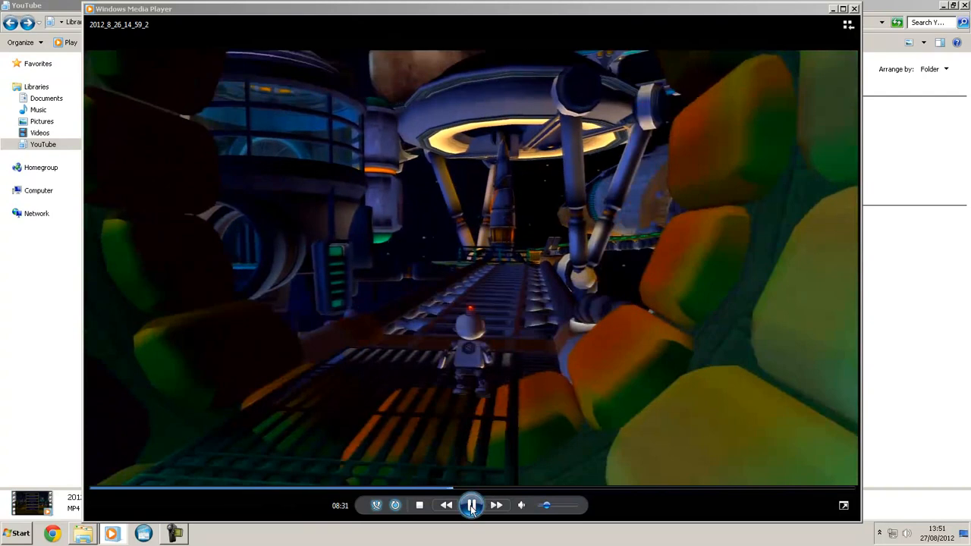
left_click(506, 452)
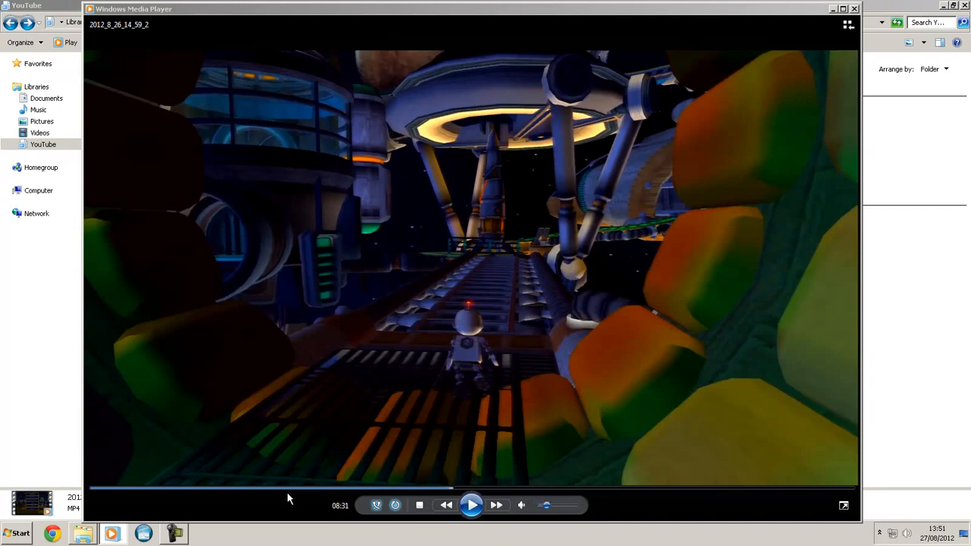
- Jump back to about 0:28, resume playback, check the opening around 0:42, and skip ahead to about 17:19
left_click(114, 489)
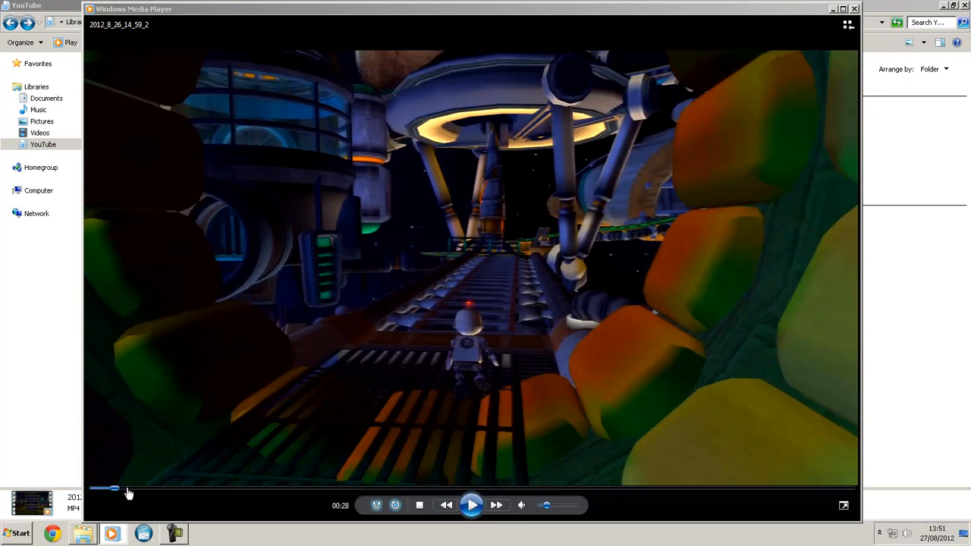
left_click(472, 504)
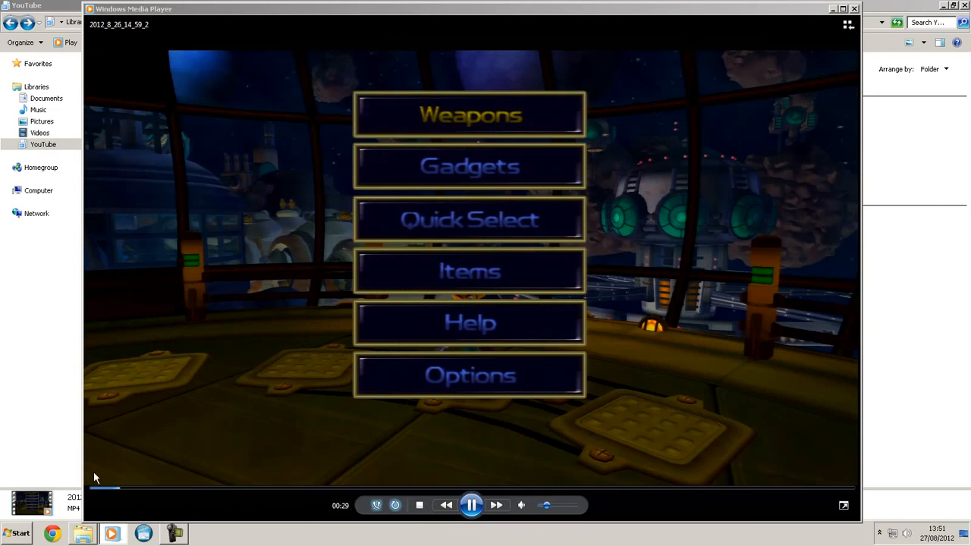
left_click(127, 489)
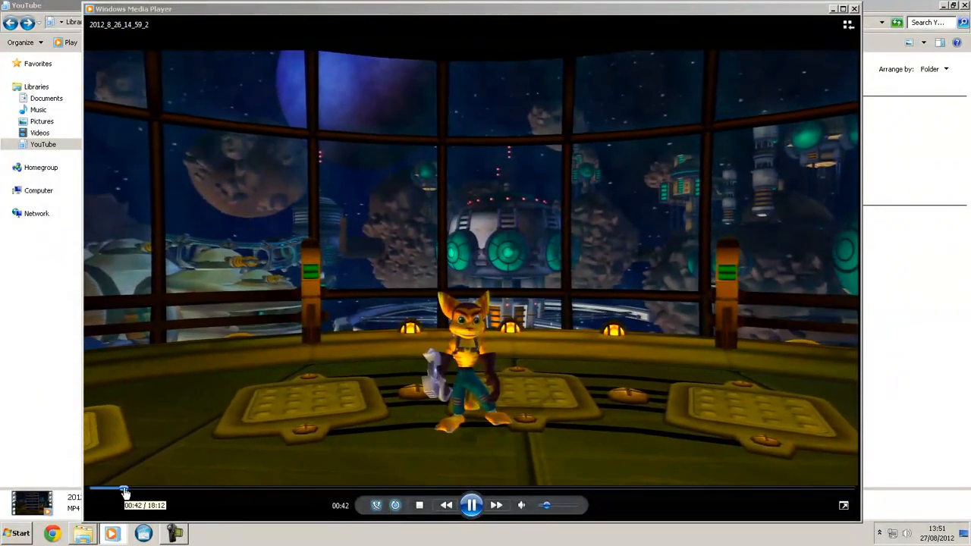
left_click(125, 489)
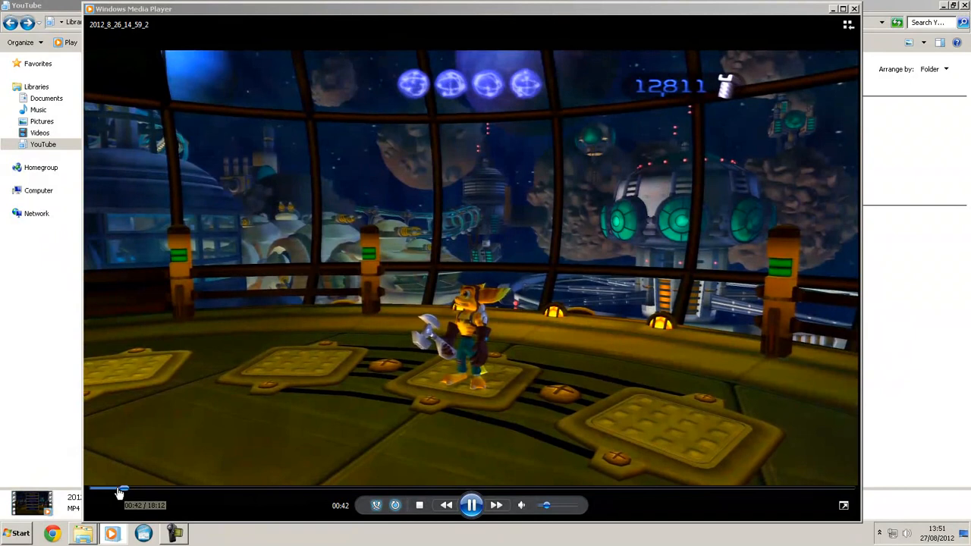
left_click(119, 490)
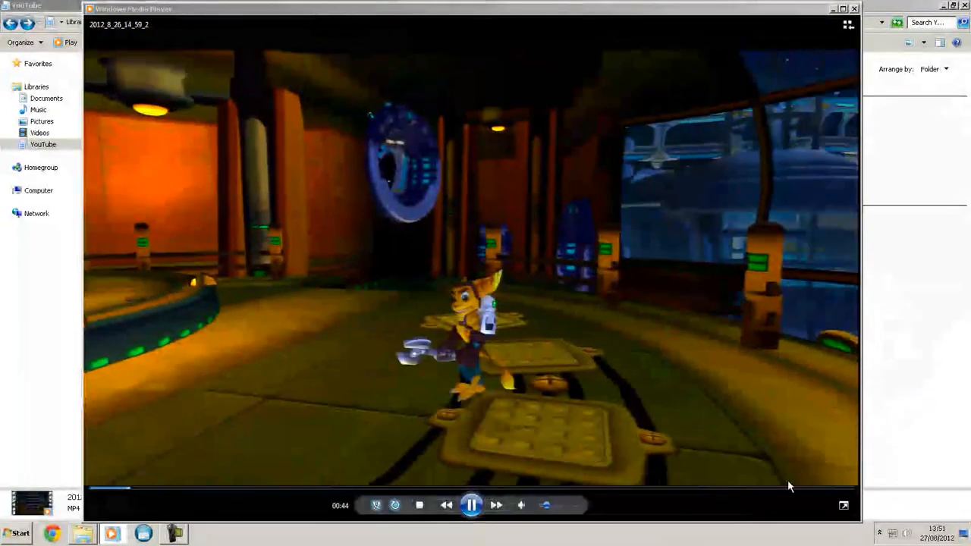
left_click(812, 489)
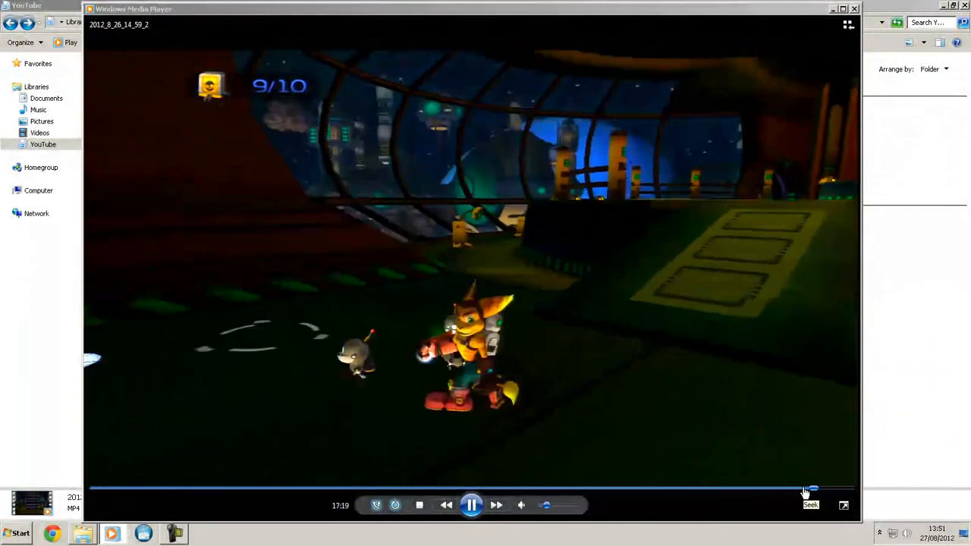
- Jump back to about 16:50 in the gameplay video, pause it there, and close the player
left_click(789, 489)
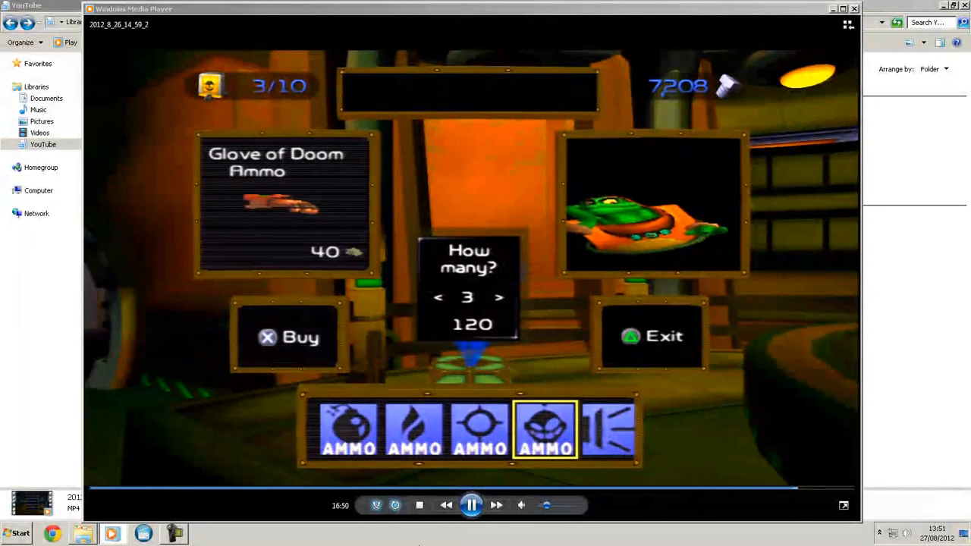
left_click(467, 506)
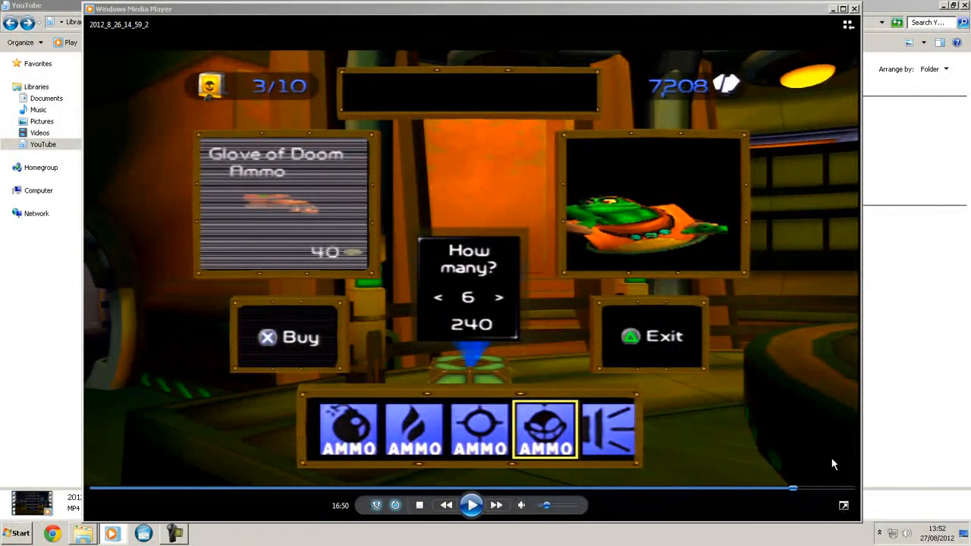
left_click(855, 8)
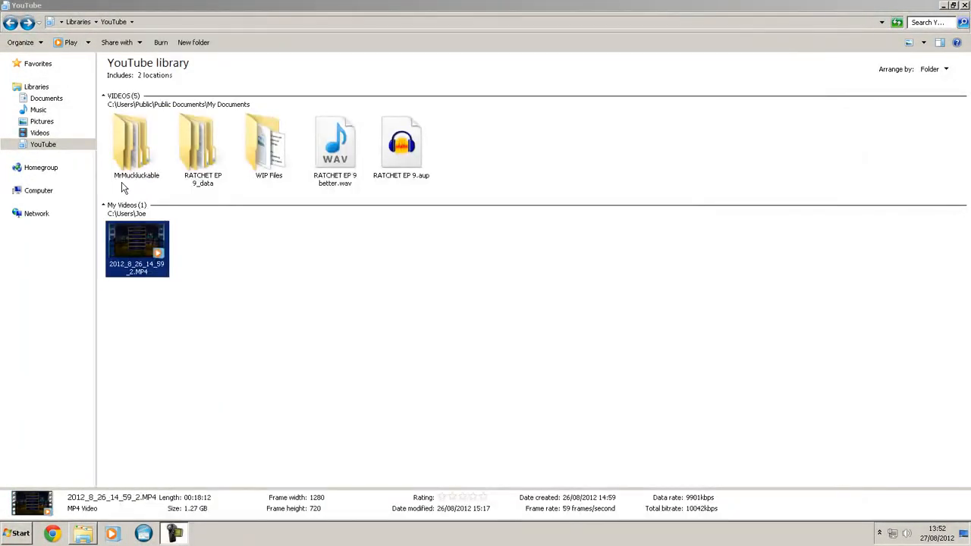
left_click(269, 317)
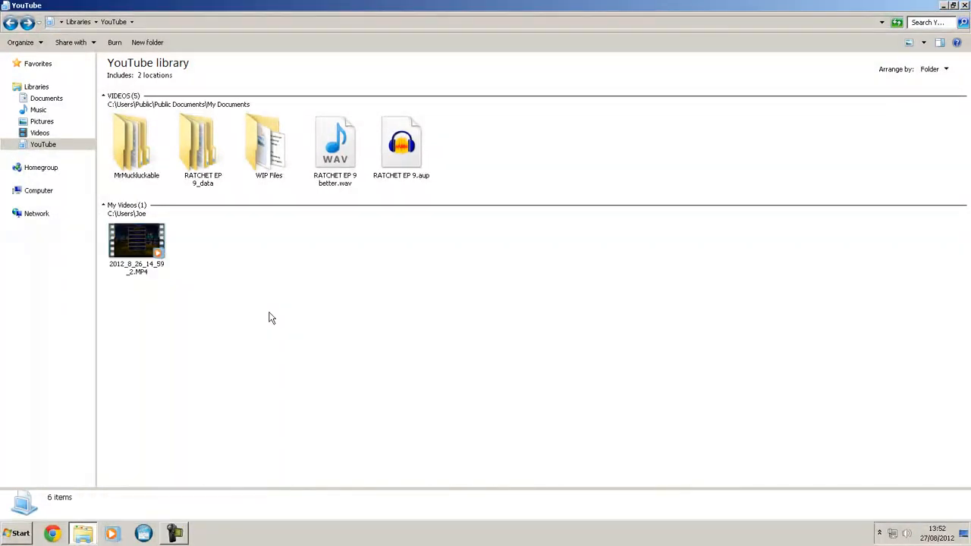
- Open the commentary project RATCHET EP 9.aup from the YouTube library in Audacity
left_click(416, 150)
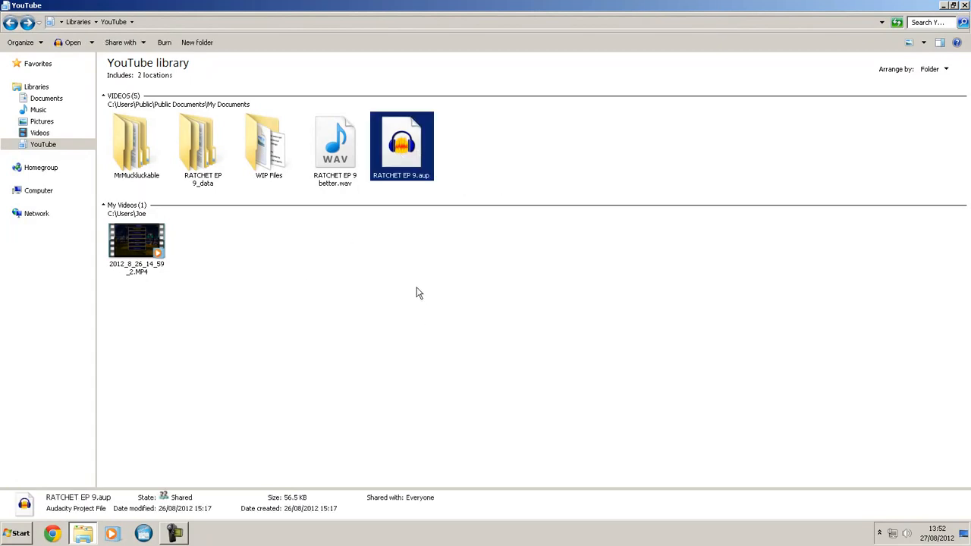
left_click(339, 166)
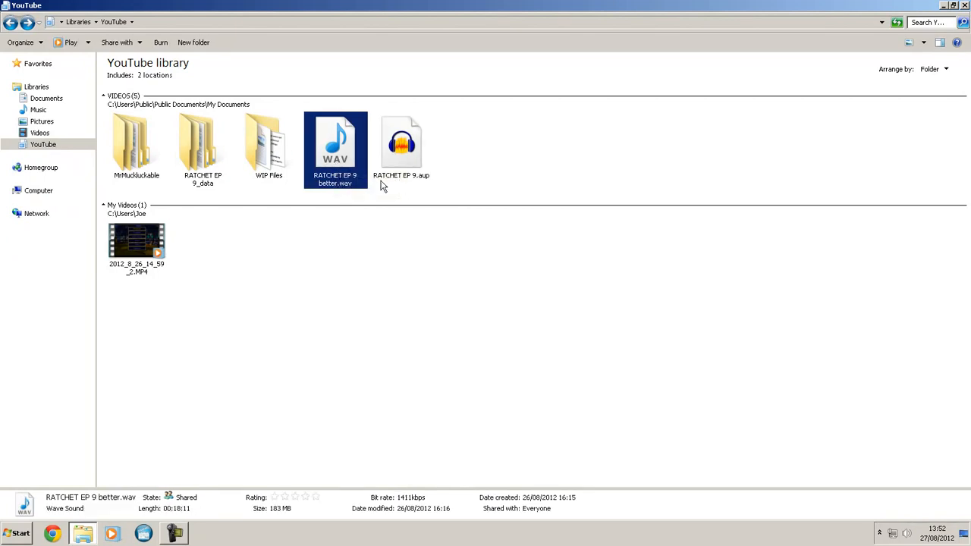
left_click(417, 159)
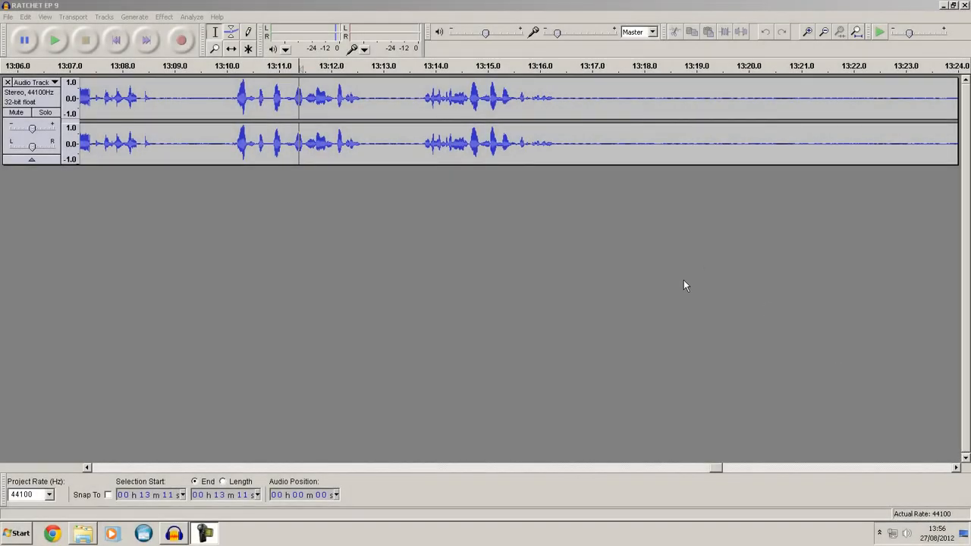
left_click(36, 5)
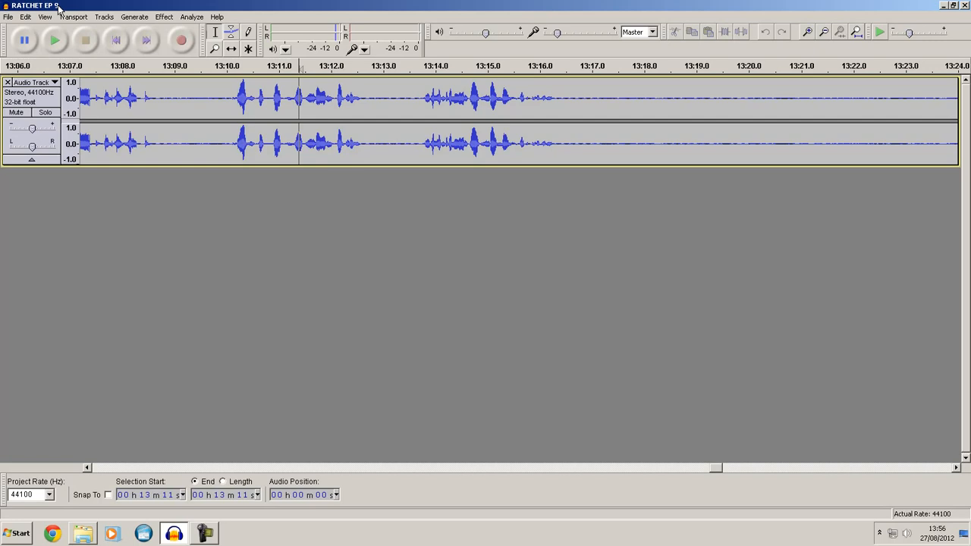
- Examine the waveform across the full length of the track and the quiet stretch after 13:16
left_click_drag(718, 468, 671, 467)
scroll(606, 287, "down", 2)
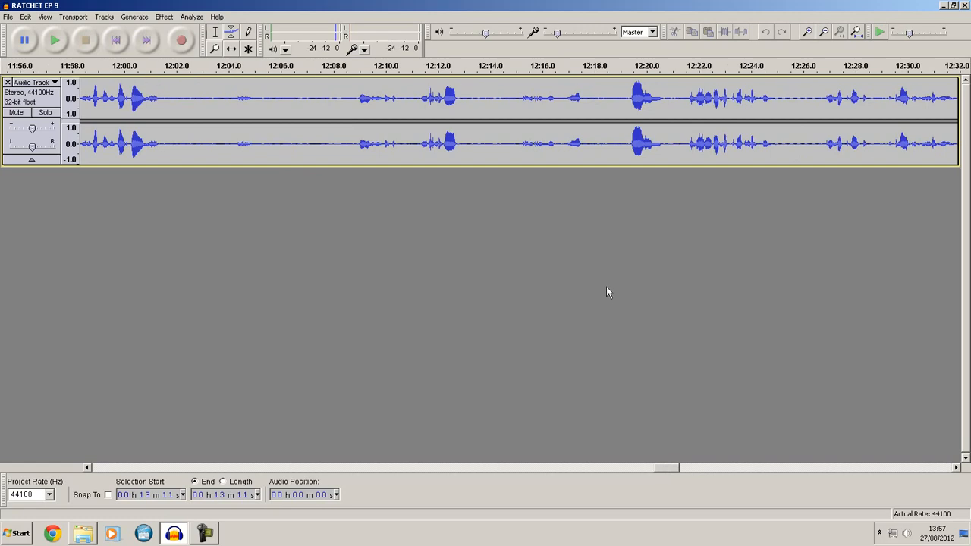
scroll(607, 292, "down", 2)
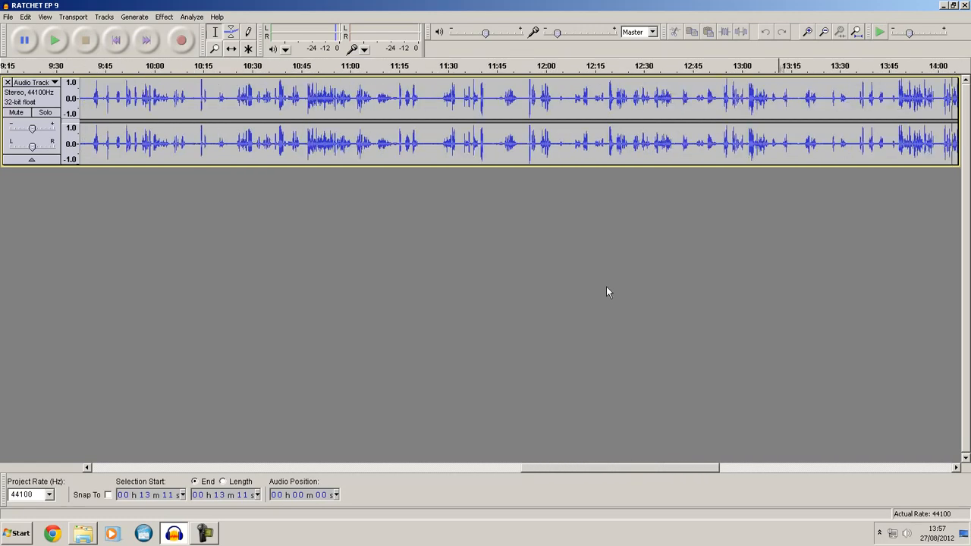
scroll(607, 292, "down", 2)
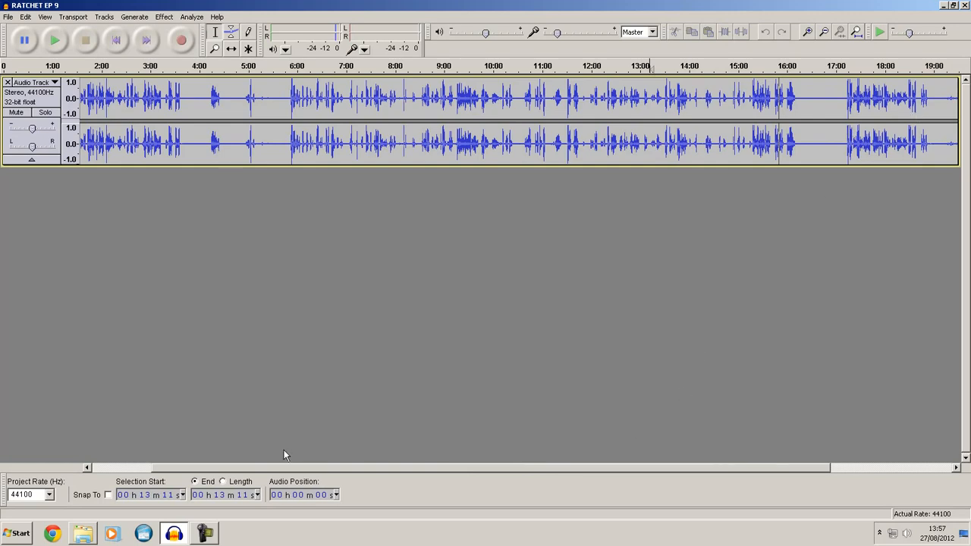
scroll(291, 468, "down", 2)
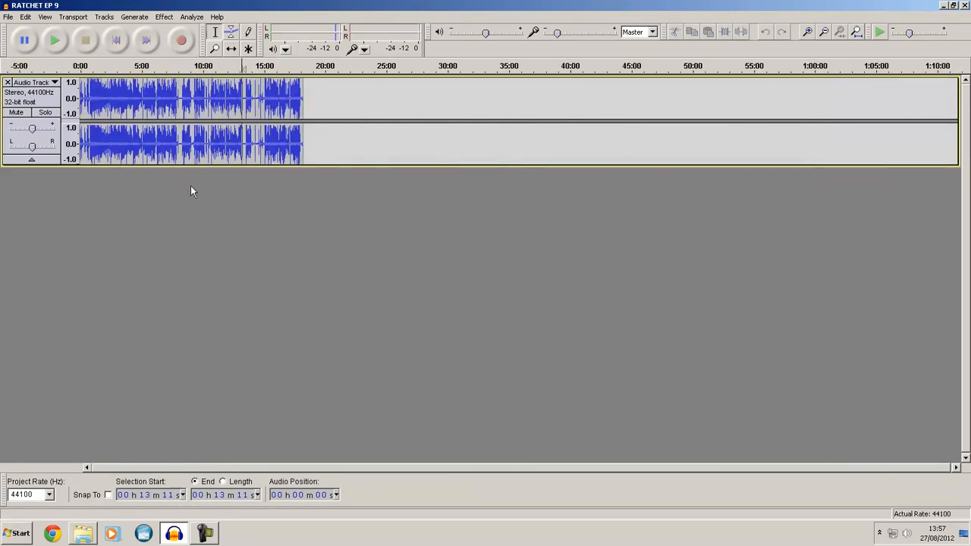
scroll(227, 104, "up", 3)
scroll(387, 150, "up", 1)
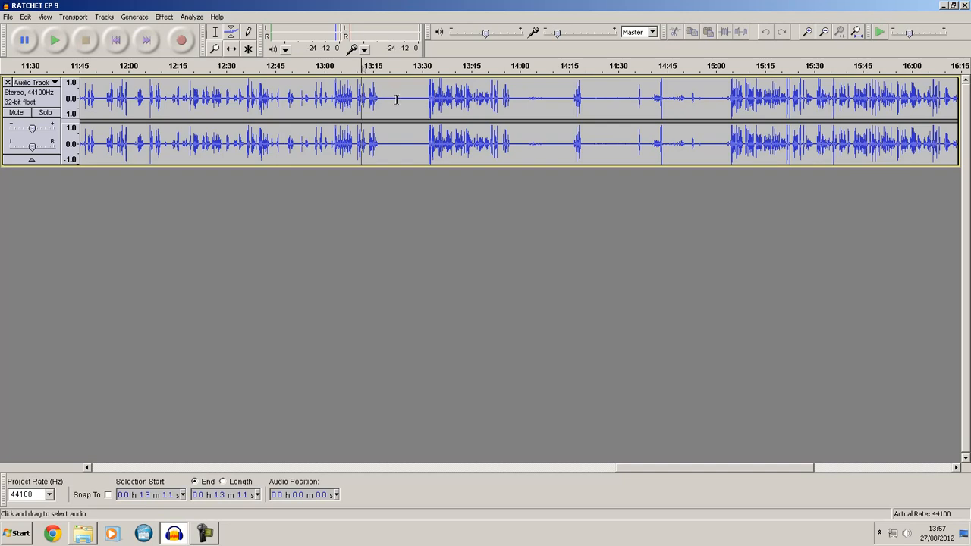
scroll(407, 102, "up", 2, "ctrl")
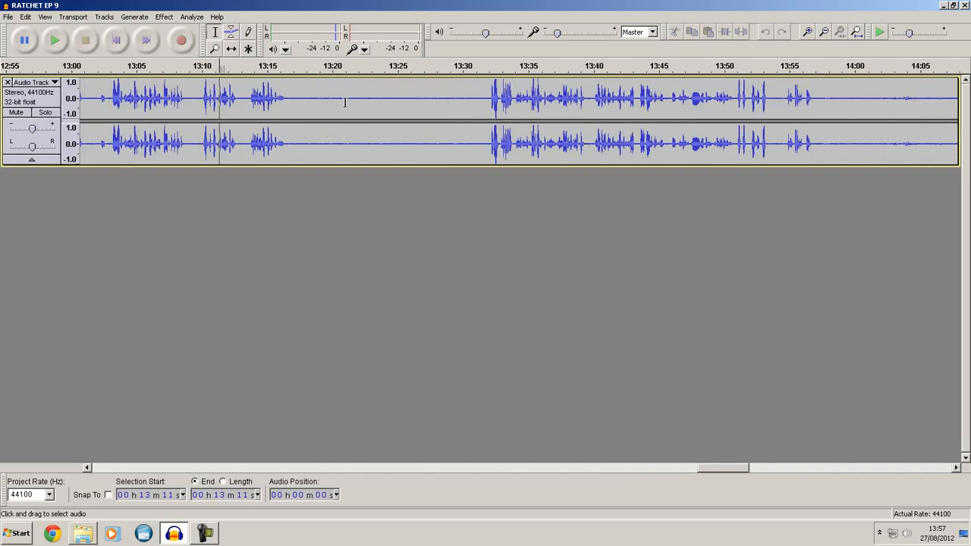
- Play a few seconds of the quiet stretch from about 13:18 to hear the background noise, and stop playback
left_click(308, 102)
key("space")
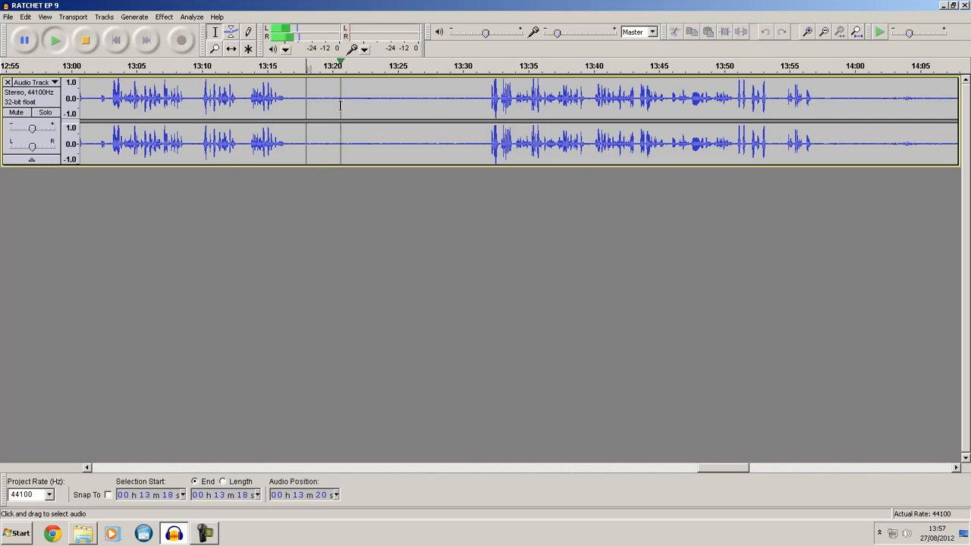
key("space")
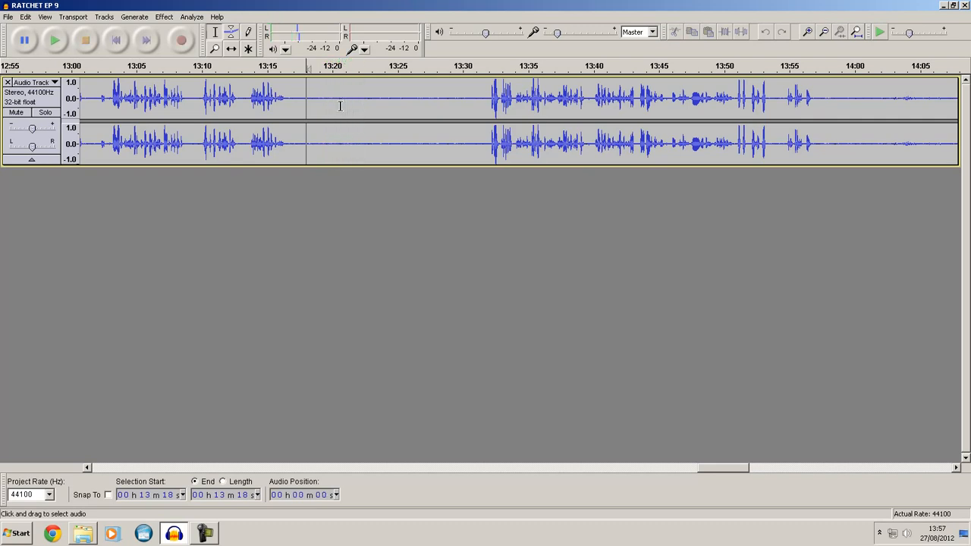
- Select the quiet section from about 13:17 to 13:21 and capture it as the profile for Noise Removal
left_click_drag(308, 104, 366, 107)
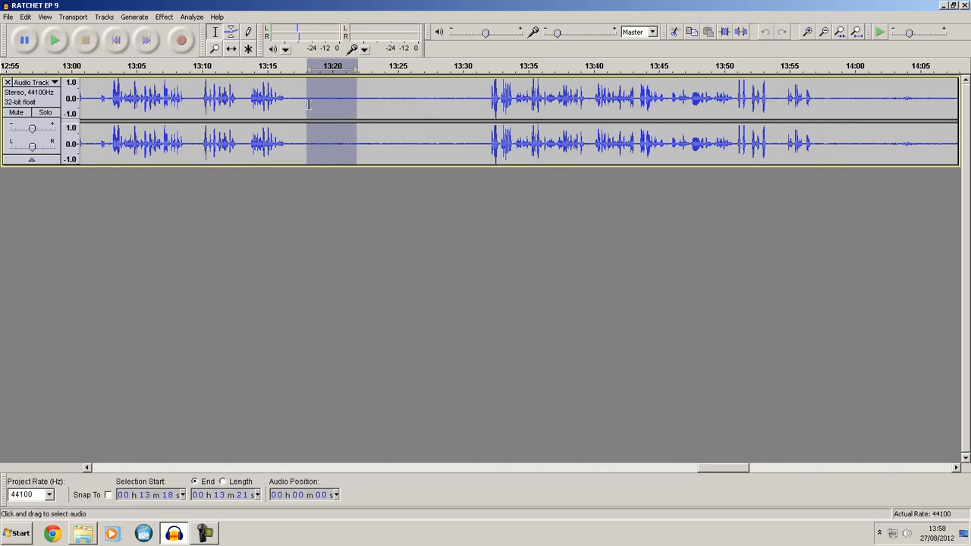
left_click_drag(308, 89, 355, 110)
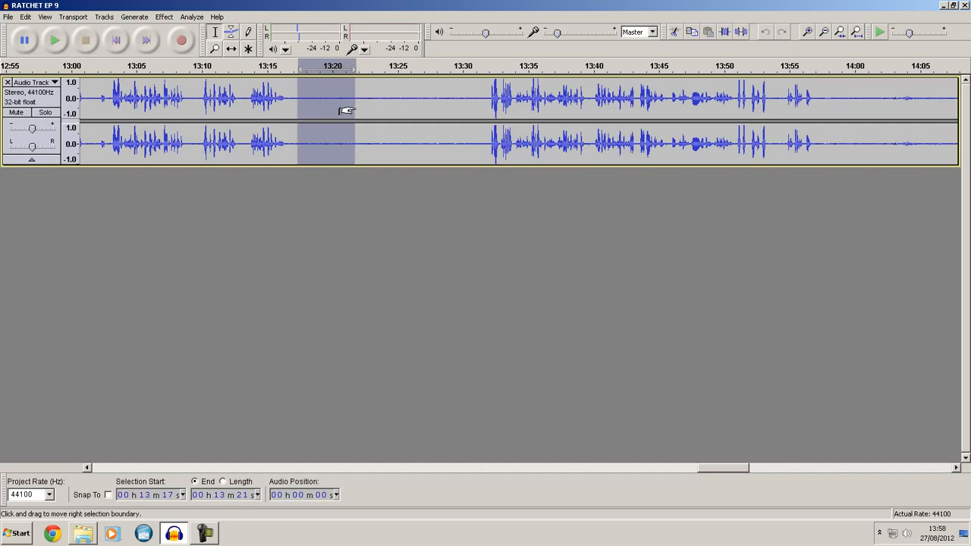
left_click(165, 16)
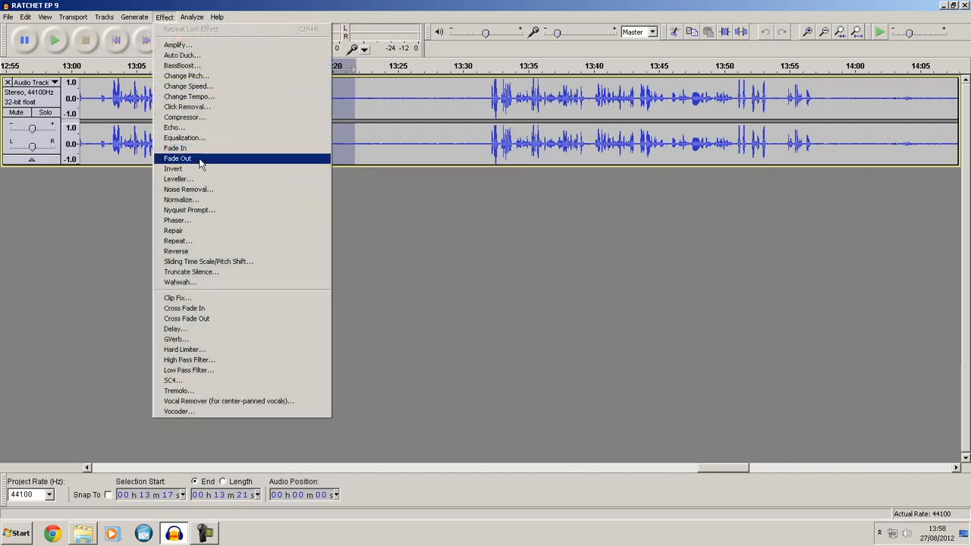
left_click(194, 190)
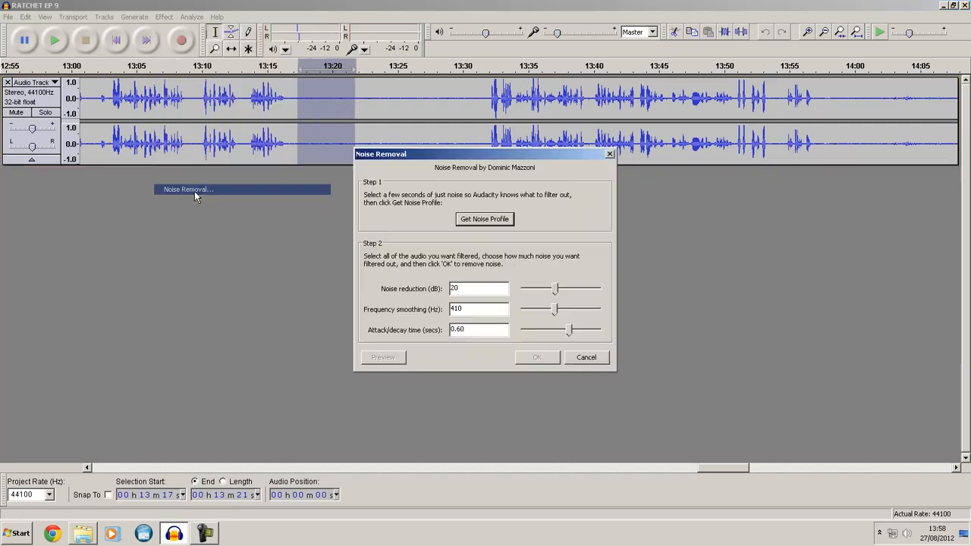
left_click(484, 219)
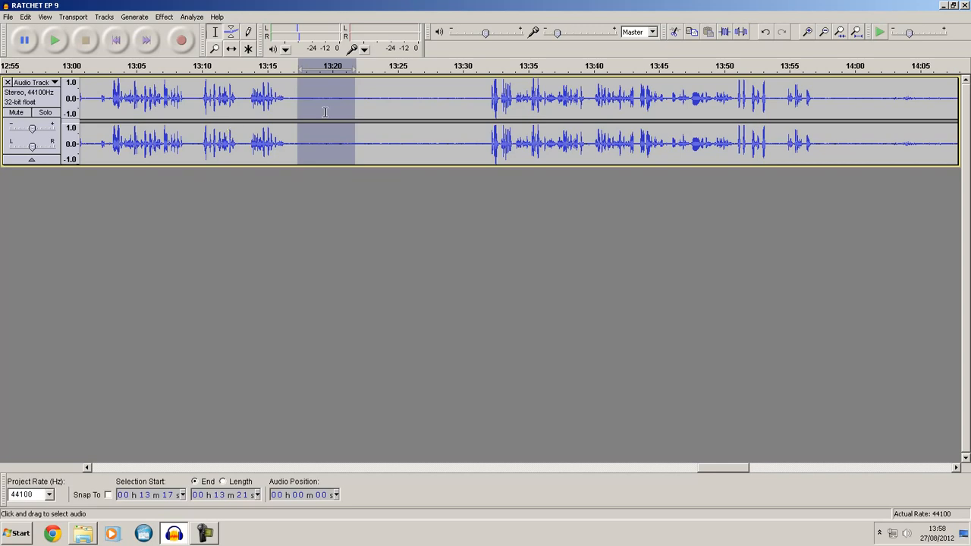
left_click(163, 17)
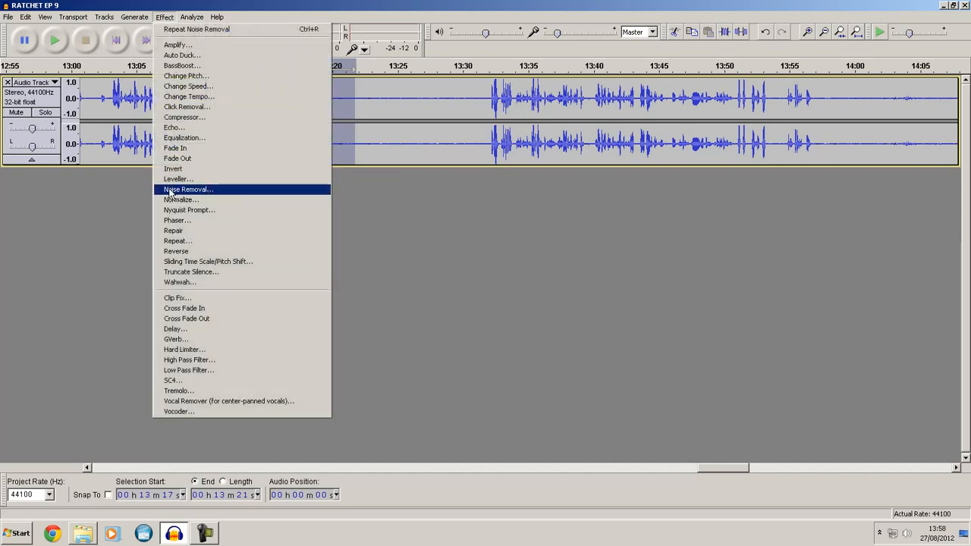
left_click(204, 179)
left_click(559, 315)
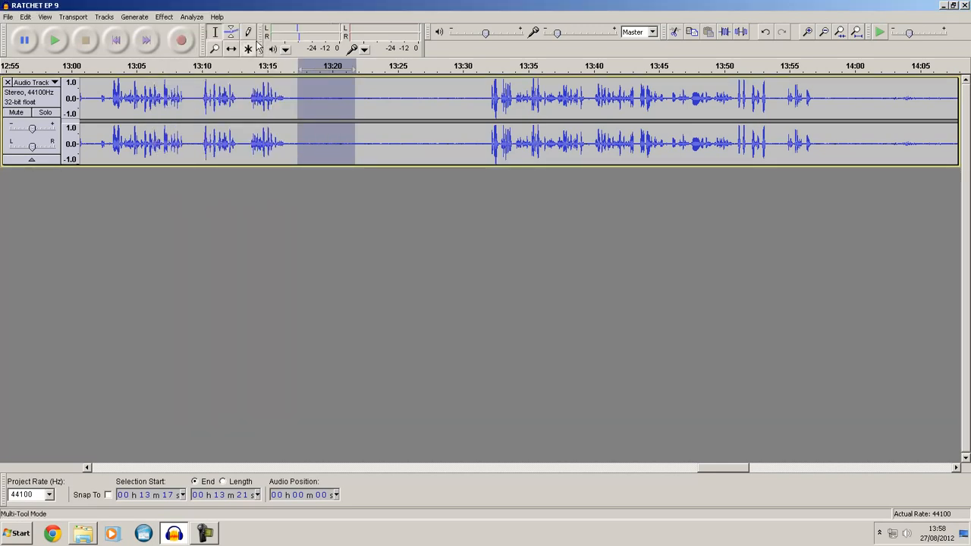
- Preview Noise Removal on the selected quiet section, try 48 dB noise reduction, and cancel without applying it
left_click(164, 16)
left_click(201, 190)
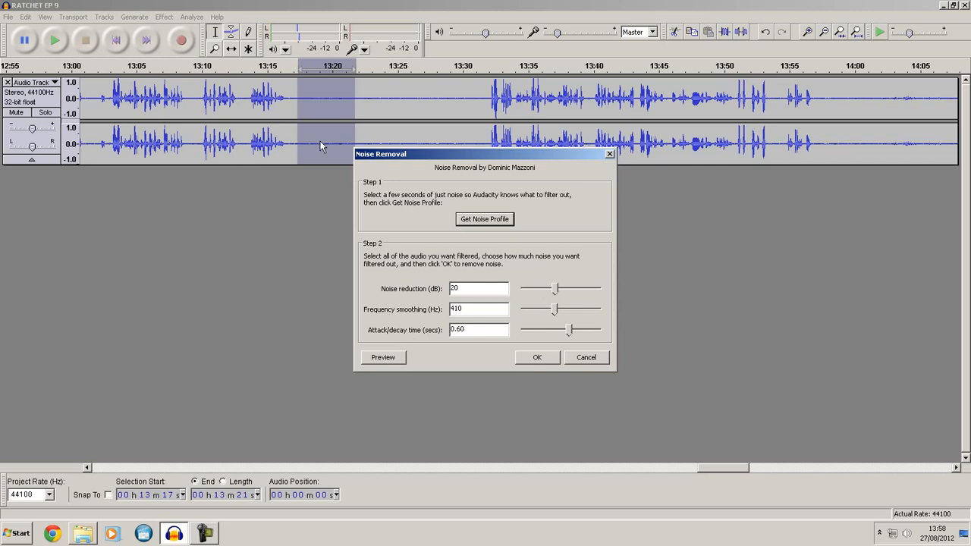
left_click(386, 359)
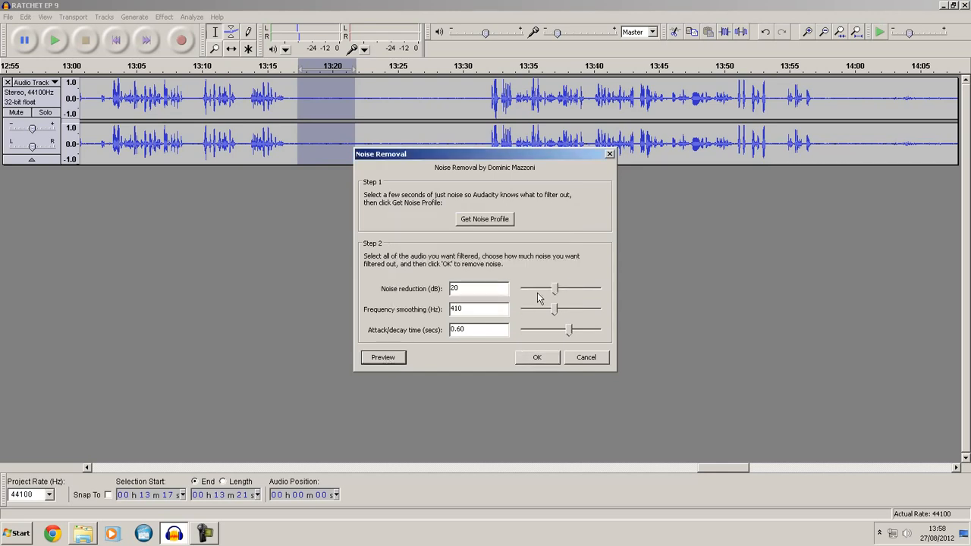
left_click_drag(554, 290, 599, 294)
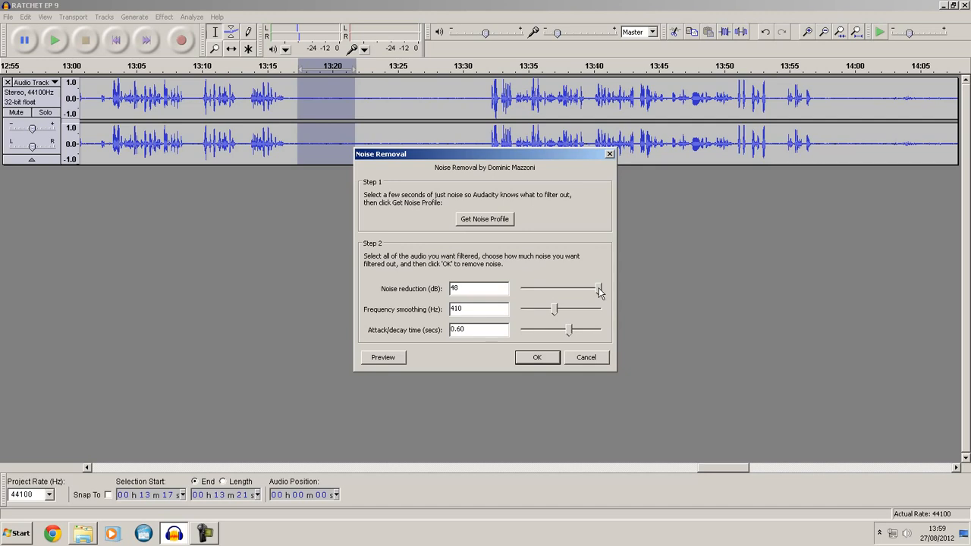
left_click_drag(599, 293, 555, 296)
left_click(587, 358)
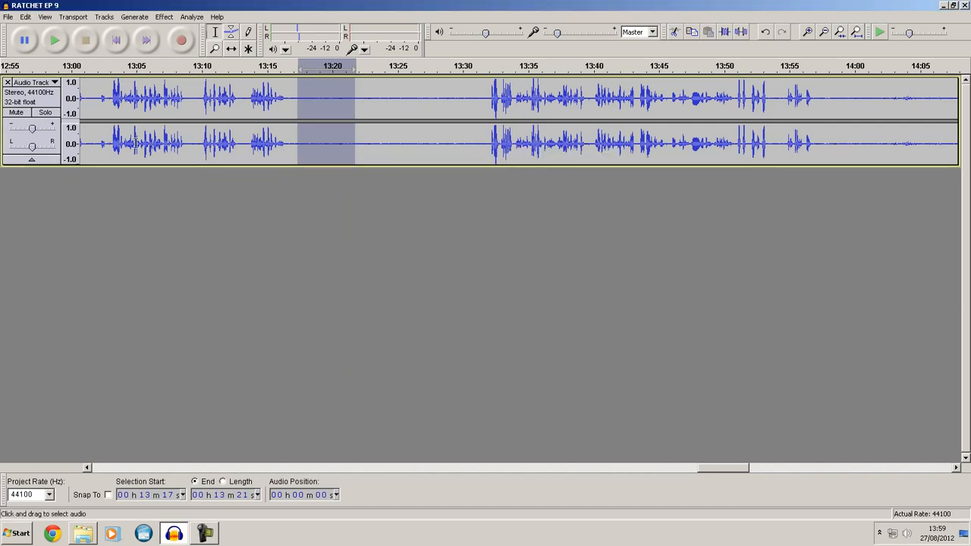
- Select the speech from about 13:05 to 13:08, preview Noise Removal on it at 20 dB, and cancel
left_click_drag(147, 143, 179, 143)
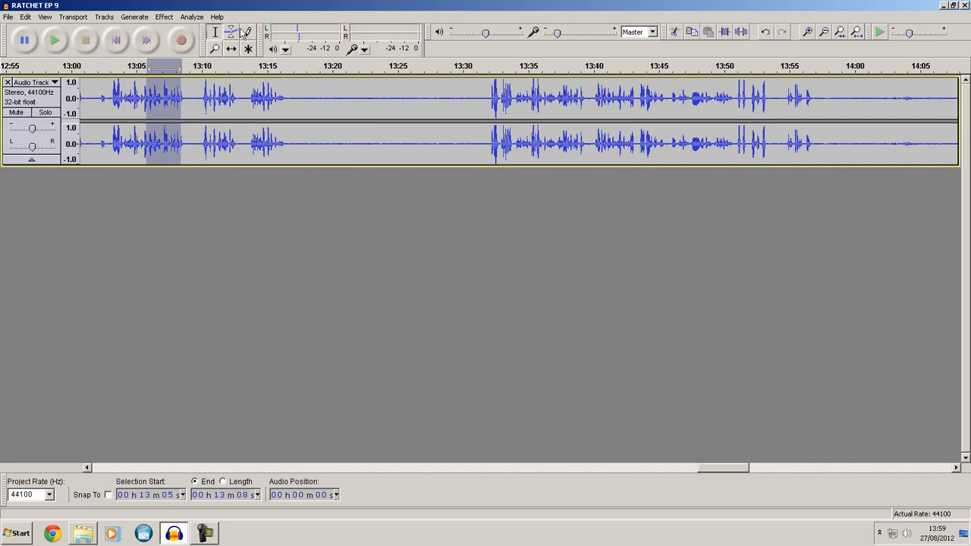
left_click(164, 17)
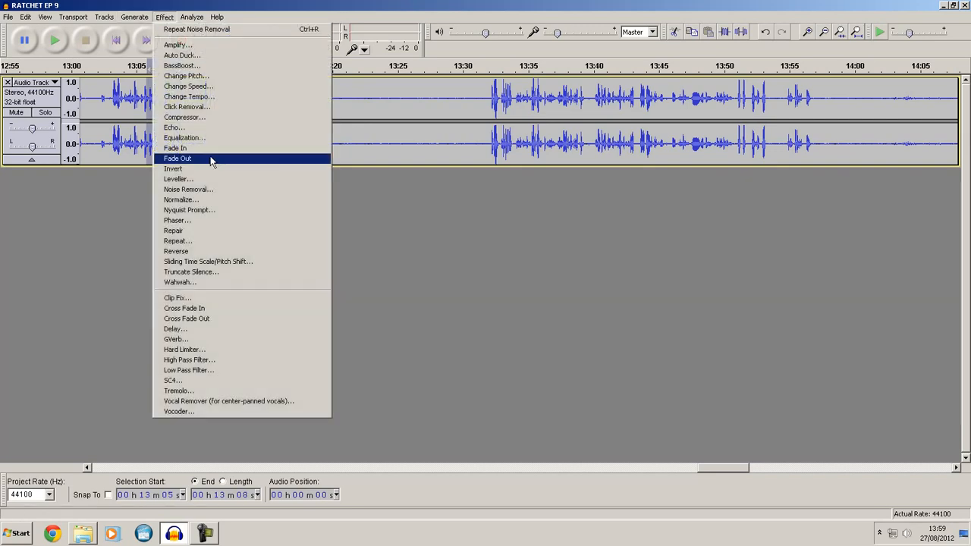
left_click(189, 192)
left_click(370, 362)
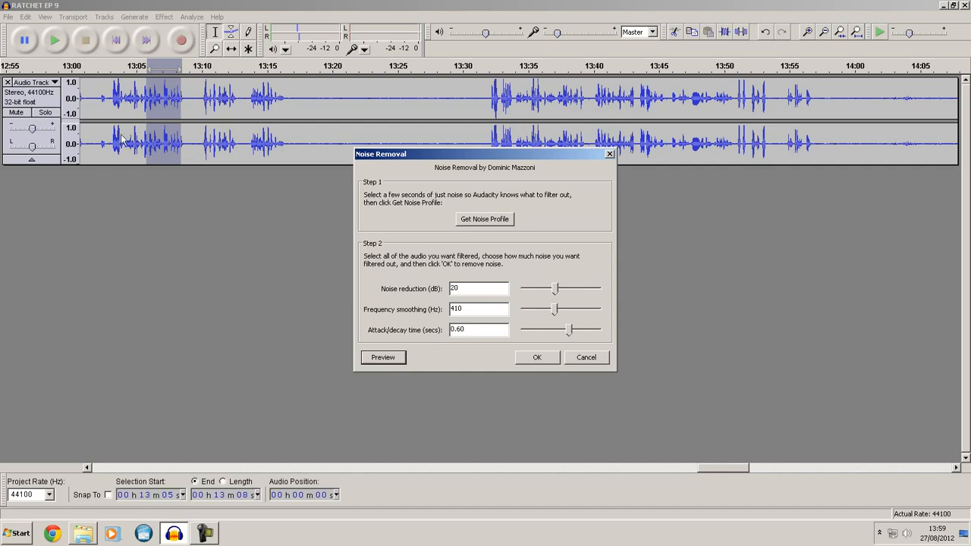
left_click(588, 360)
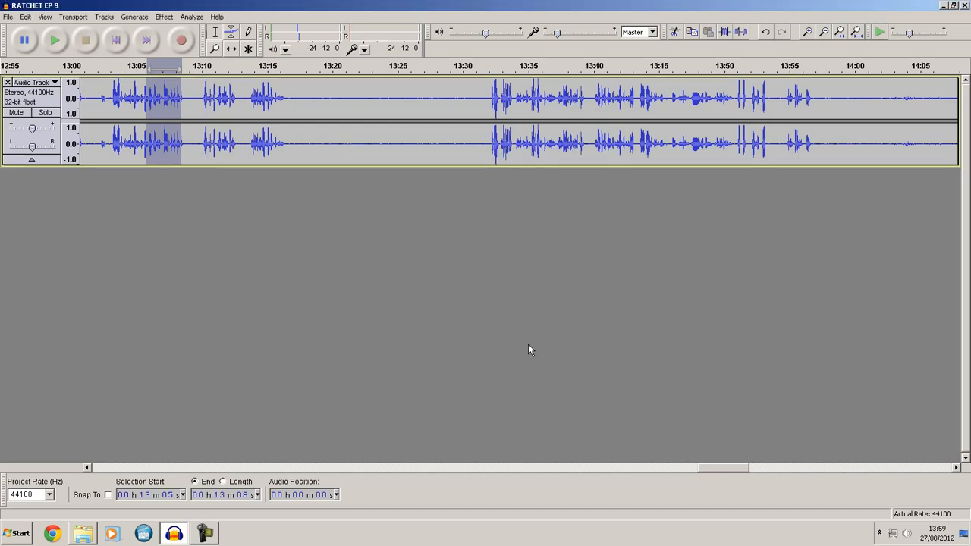
- Apply Noise Removal to the entire track with 20 dB reduction, and check the cleaned quiet stretch around 13:24
key("ctrl+a")
left_click(164, 17)
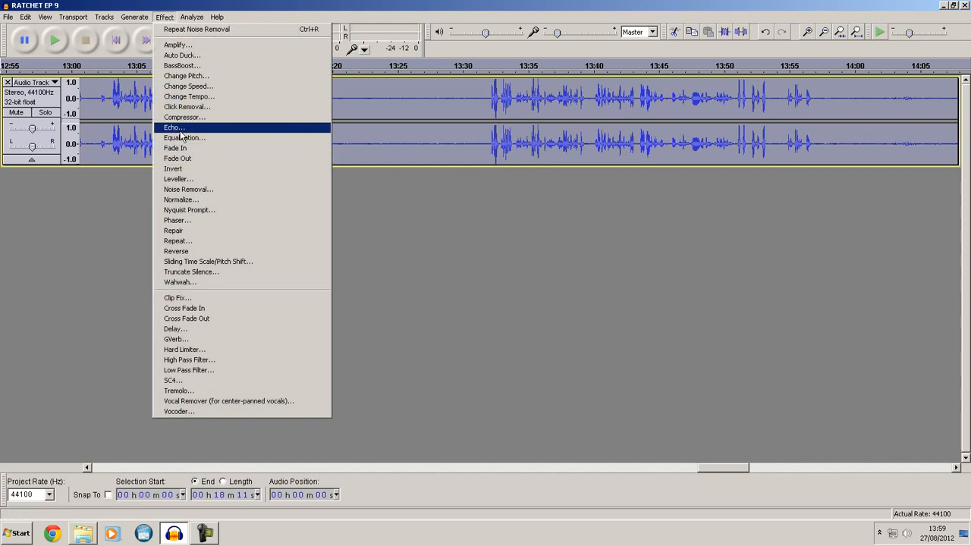
left_click(202, 192)
left_click(531, 359)
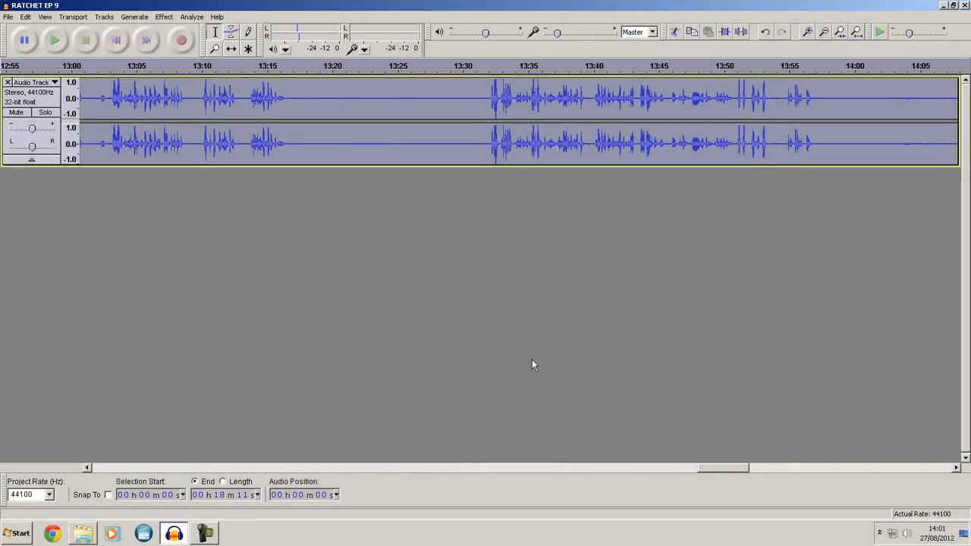
left_click(389, 152)
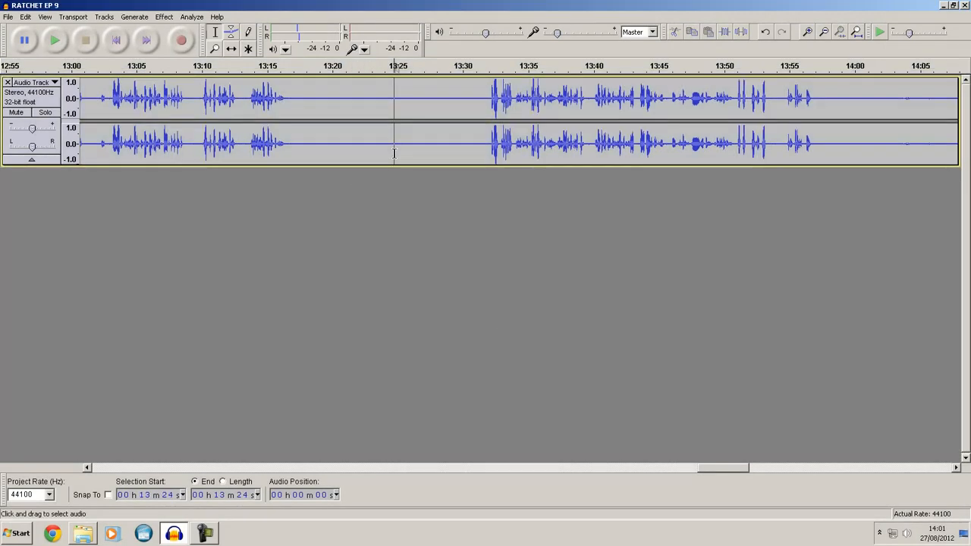
scroll(403, 153, "down", 2)
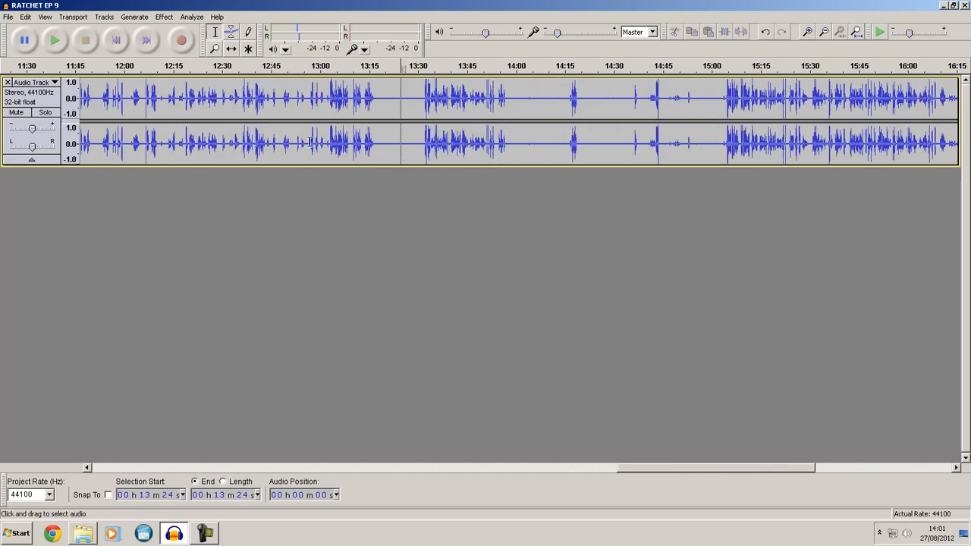
- Select the speech from about 15:03 to 15:09 and play it back
scroll(351, 156, "up", 8)
scroll(351, 157, "up", 1)
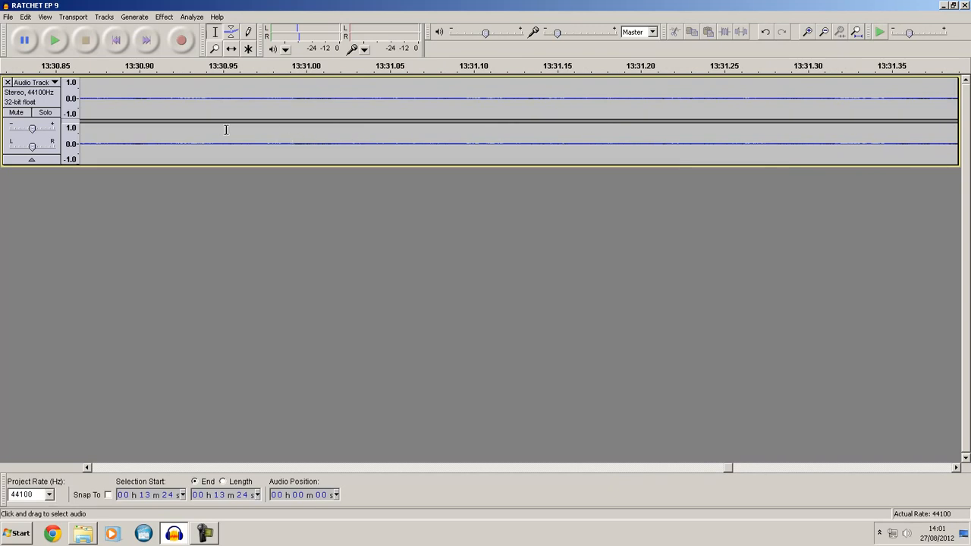
scroll(379, 122, "down", 3)
scroll(503, 152, "down", 5)
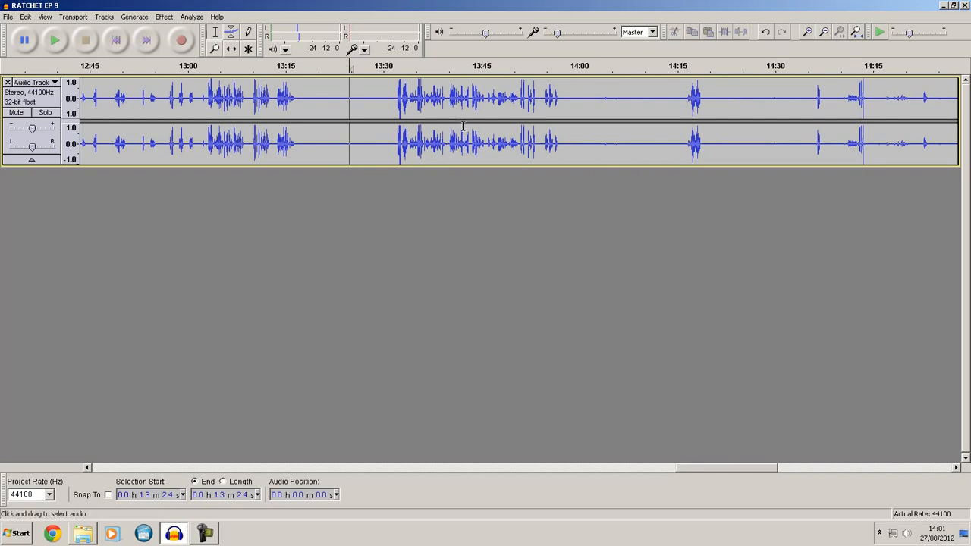
scroll(543, 115, "down", 2)
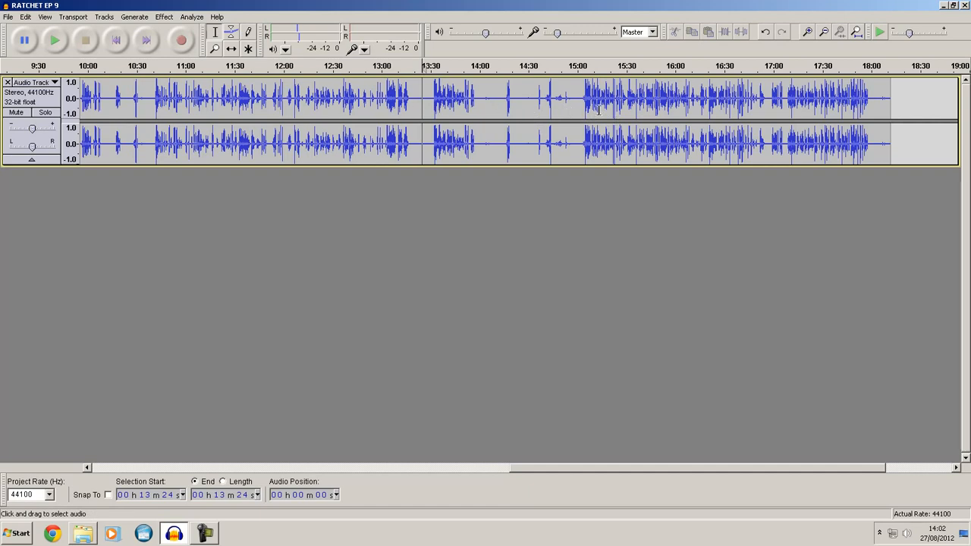
left_click_drag(583, 104, 592, 104)
scroll(592, 104, "up", 2)
scroll(500, 101, "up", 2)
left_click(500, 67)
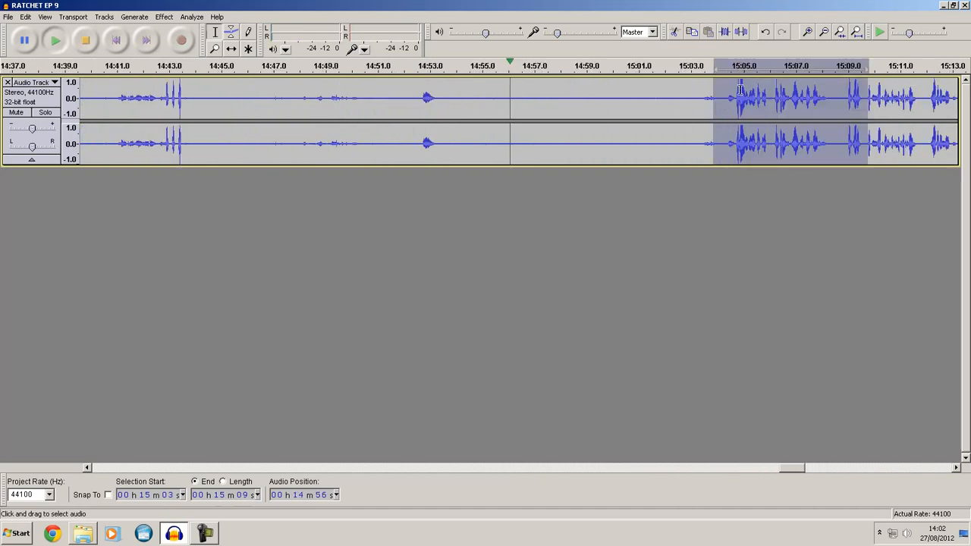
scroll(747, 106, "down", 1)
key("space")
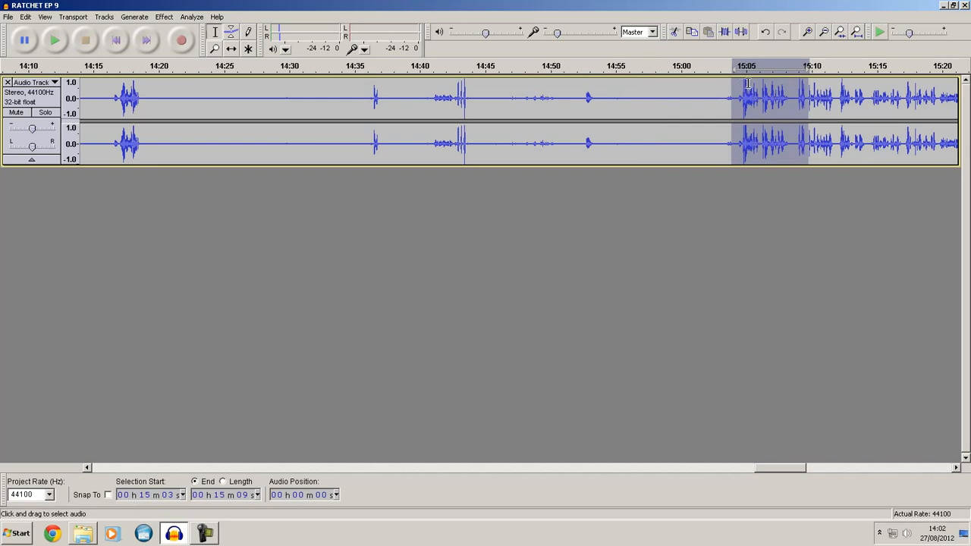
key("space")
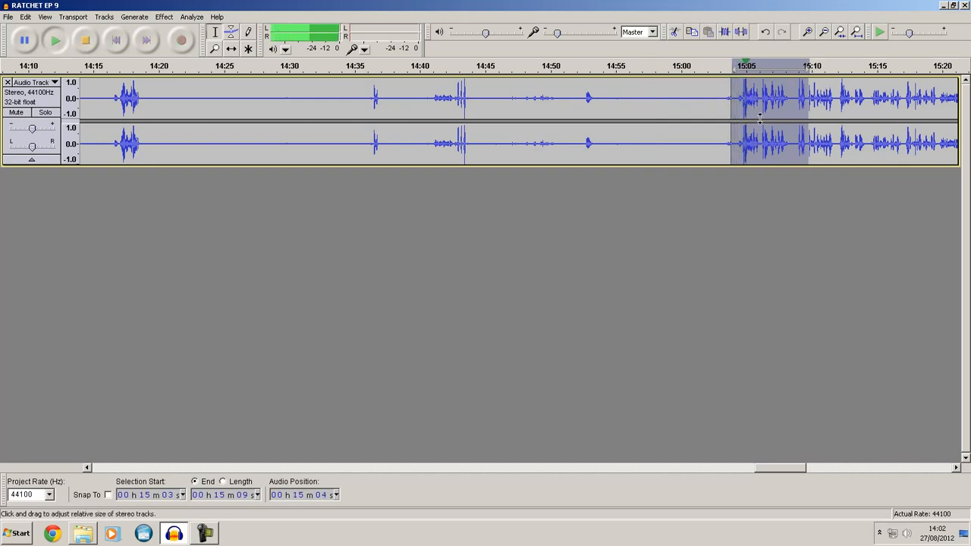
key("space")
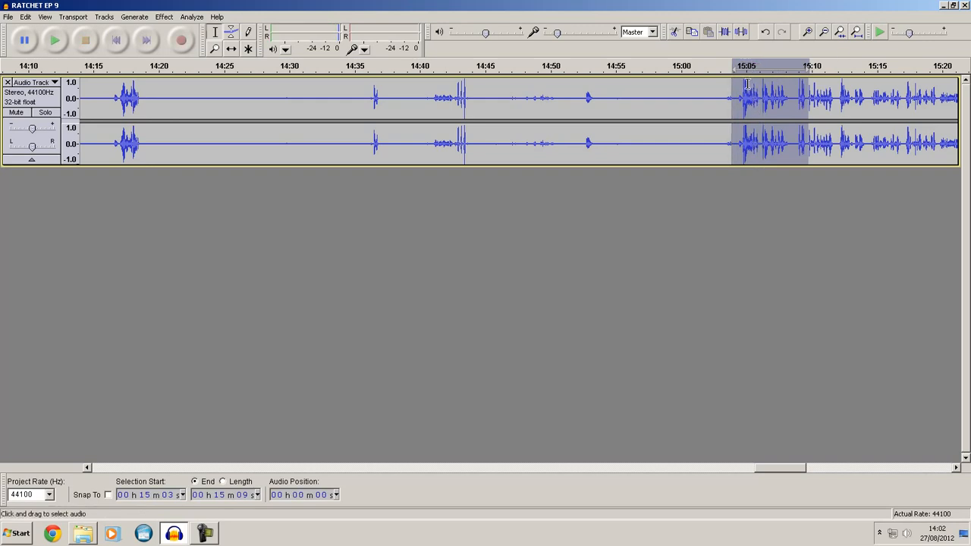
- Apply the Compressor to the selected speech with a -12 dB threshold, -35 dB noise floor and 1.5:1 ratio, and play the result
left_click(162, 17)
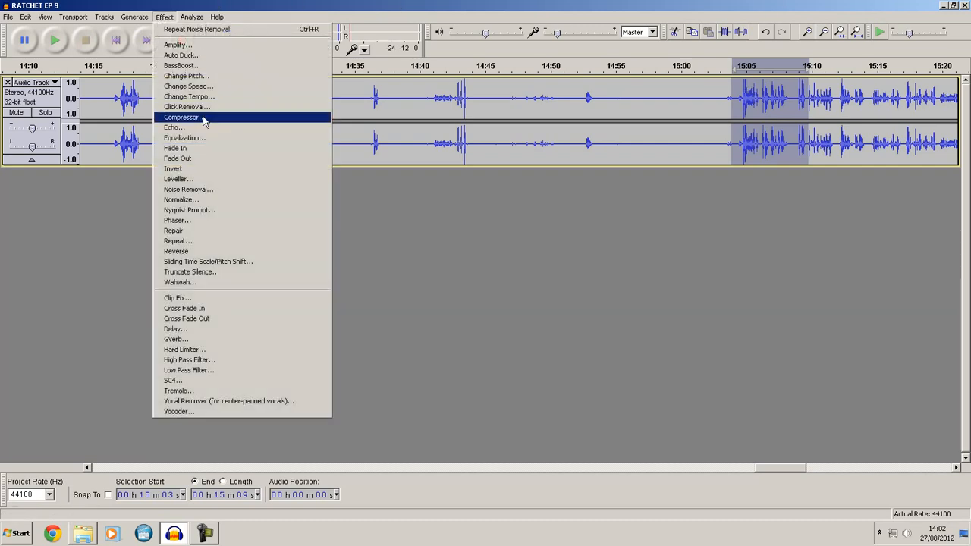
left_click(182, 117)
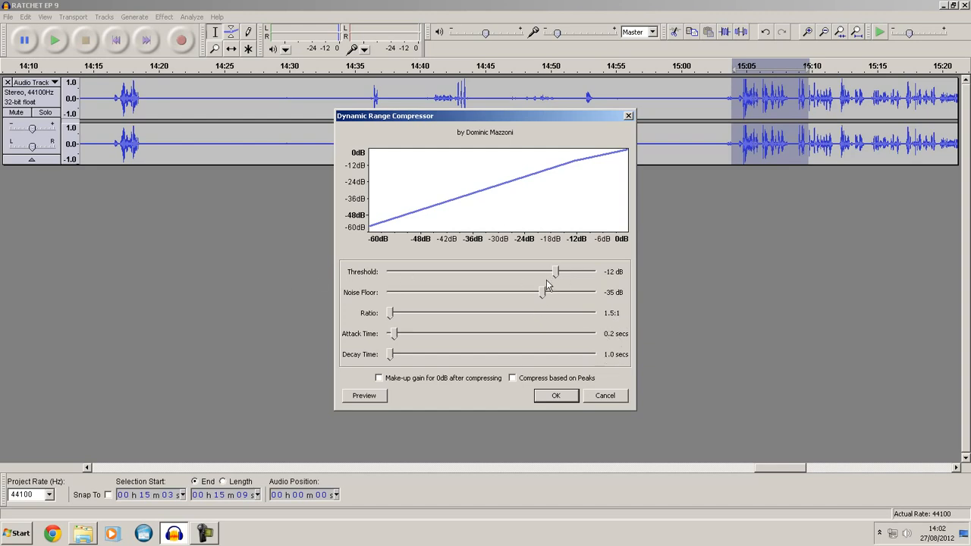
left_click_drag(391, 313, 266, 322)
mouse_move(556, 273)
left_mouse_down()
mouse_move(403, 273)
mouse_move(556, 280)
left_mouse_up()
left_click(550, 395)
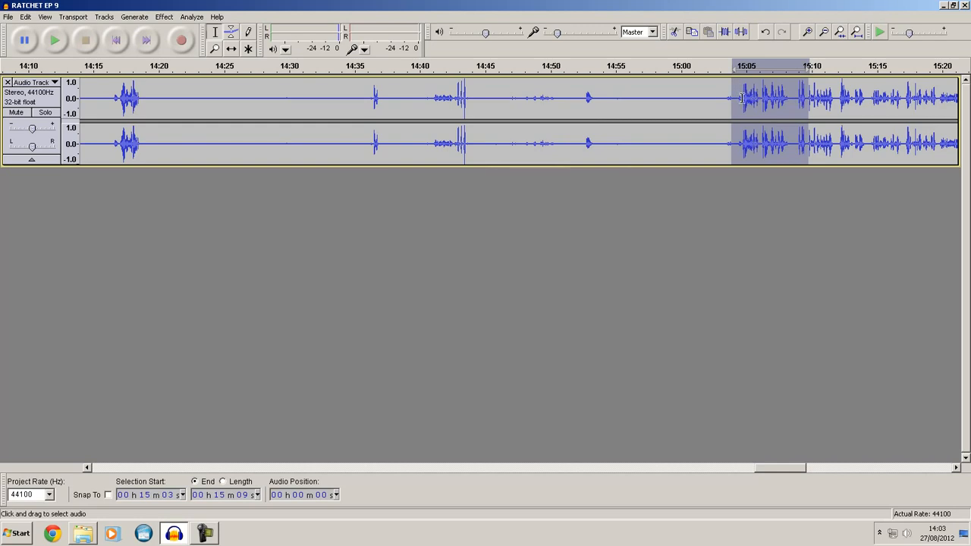
key("space")
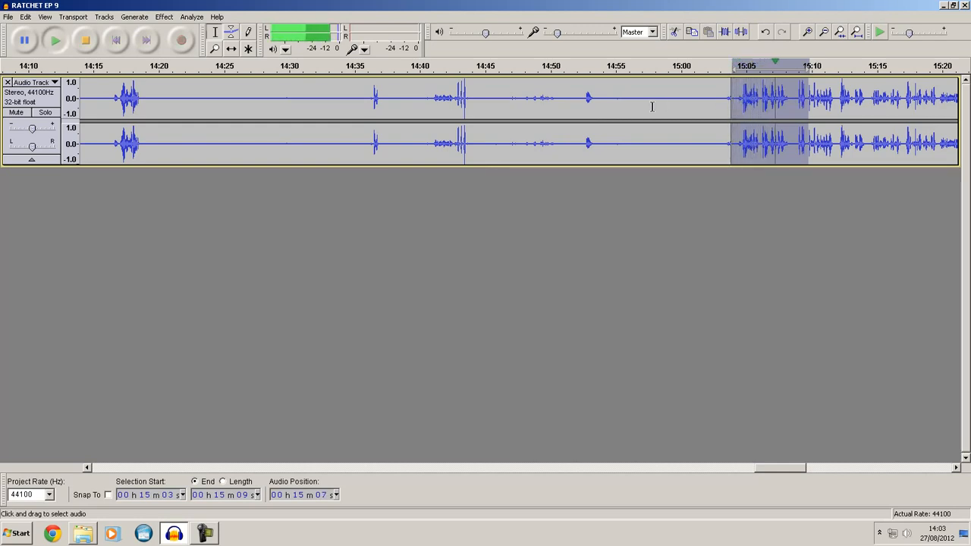
key("space")
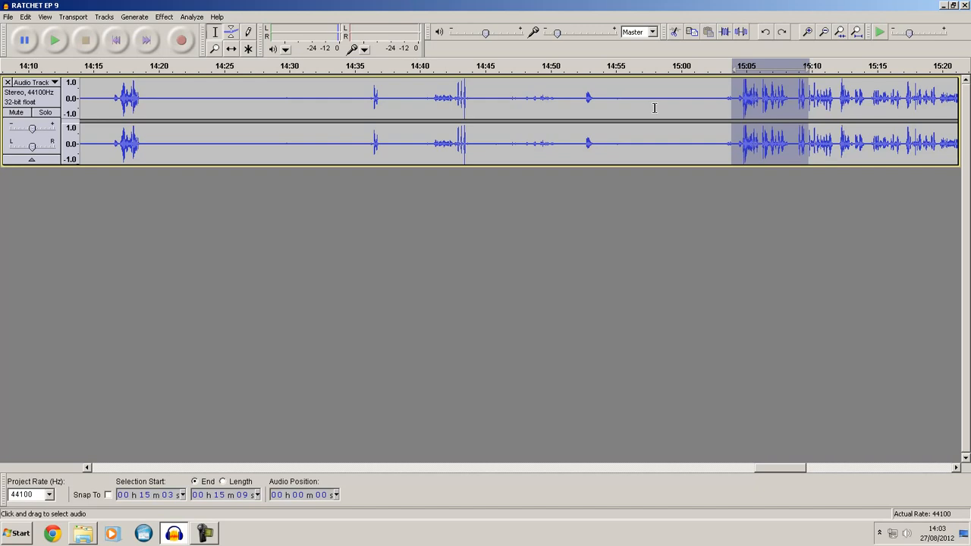
- Apply the Compressor to the entire track with a -12 dB threshold, -35 dB noise floor and 1.5:1 ratio
scroll(654, 108, "down", 4)
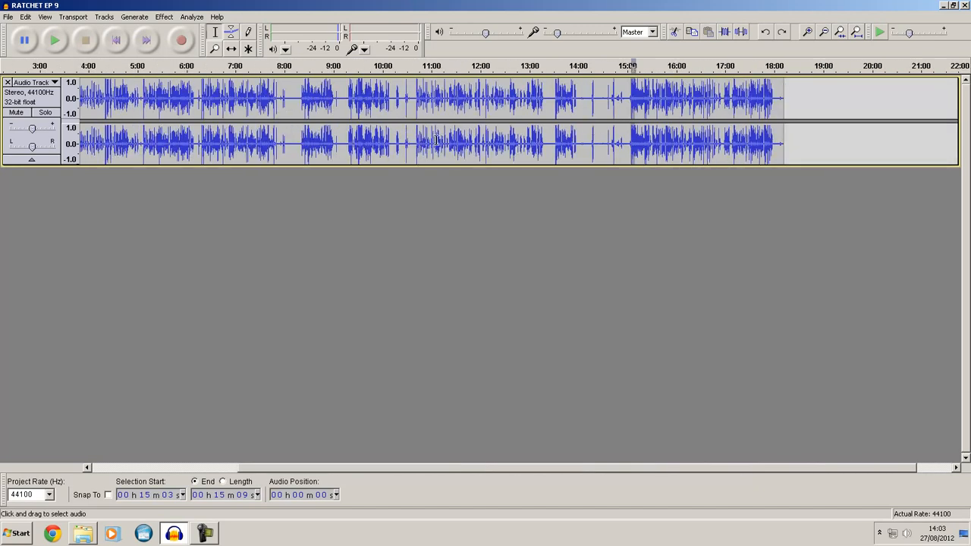
key("ctrl+a")
left_click(164, 17)
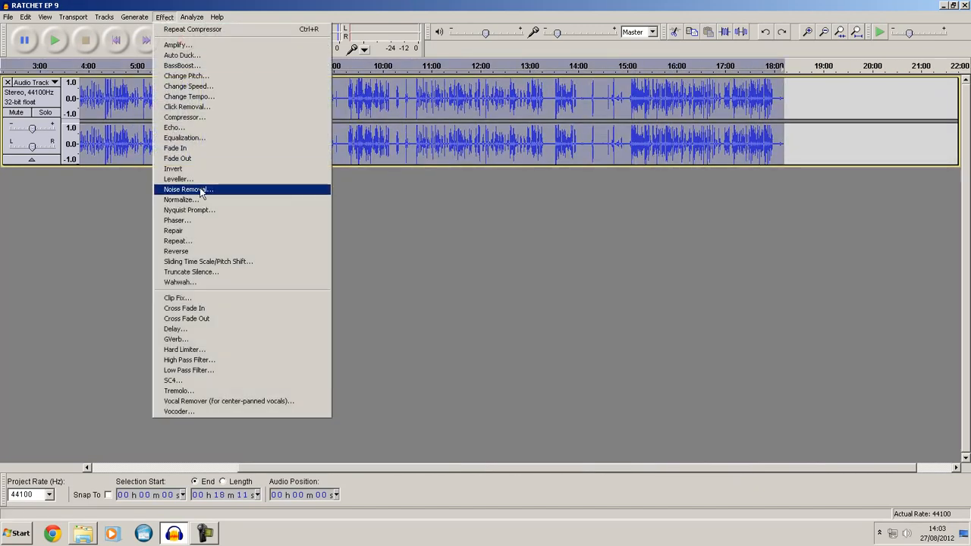
left_click(198, 117)
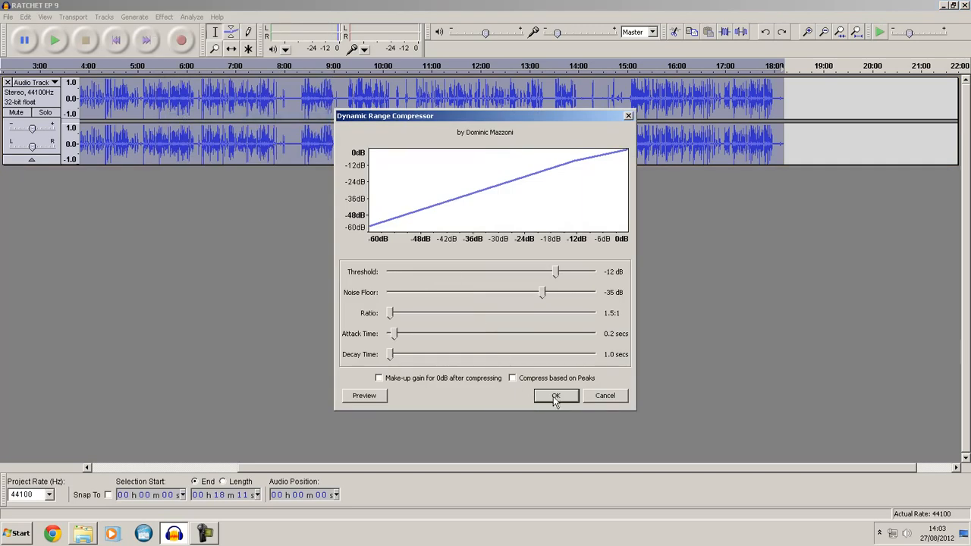
left_click(556, 396)
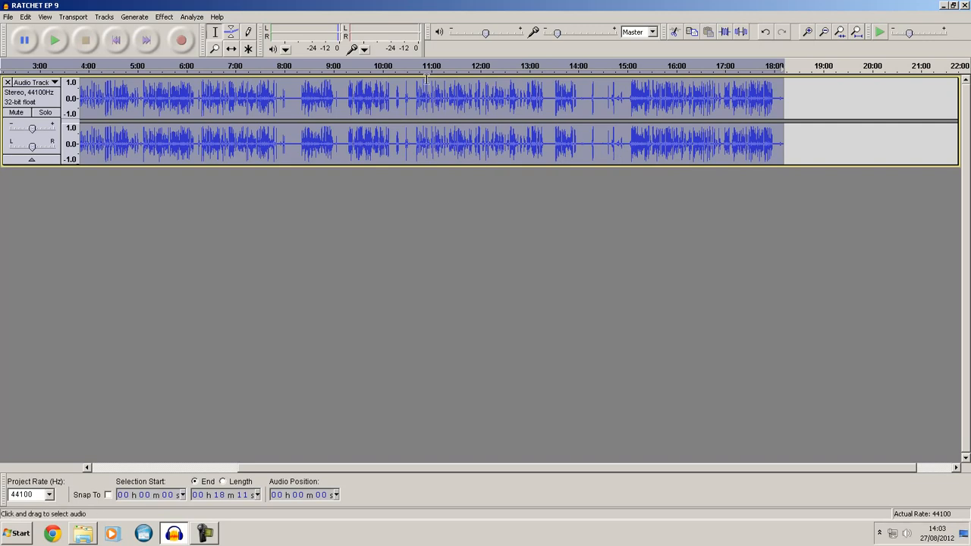
left_click_drag(770, 468, 722, 478)
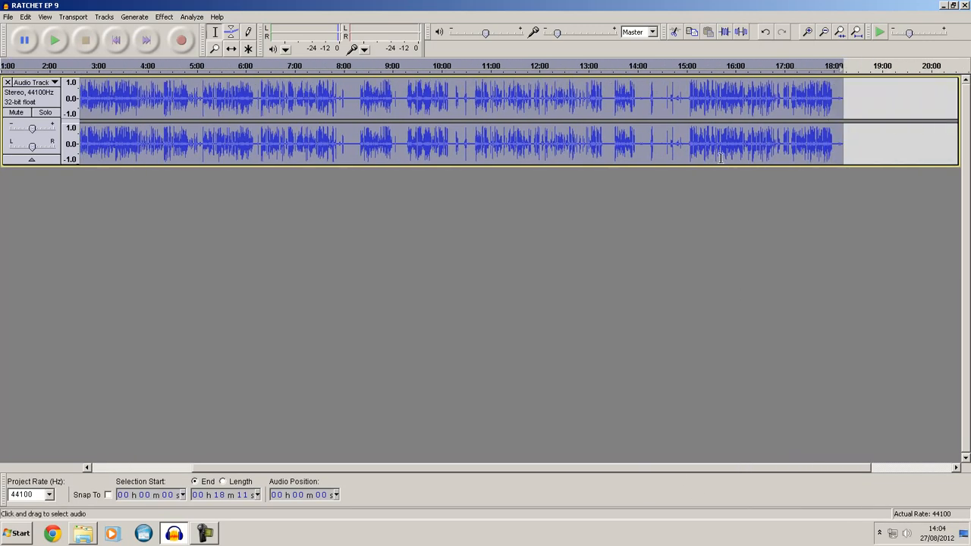
- Set up a 16-bit WAV export to the VIDEOS folder, choose RATCHET EP 9 better.wav as the file name, and cancel it
left_click(721, 159)
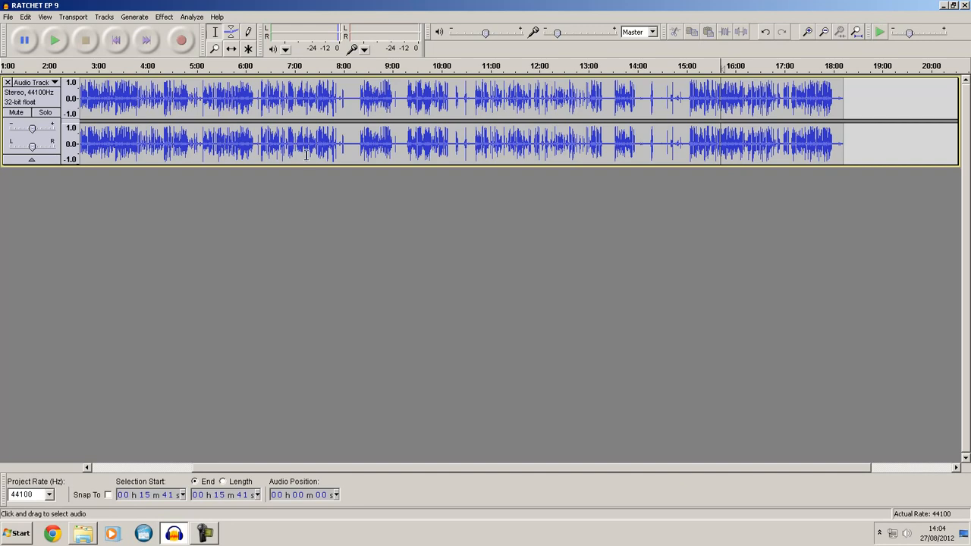
left_click(7, 17)
left_click(70, 154)
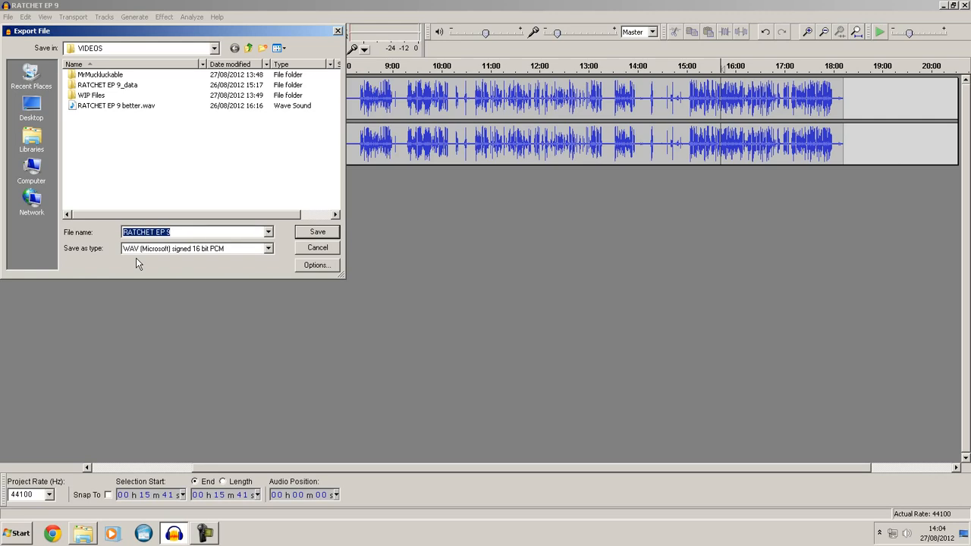
left_click(179, 232)
left_click(98, 108)
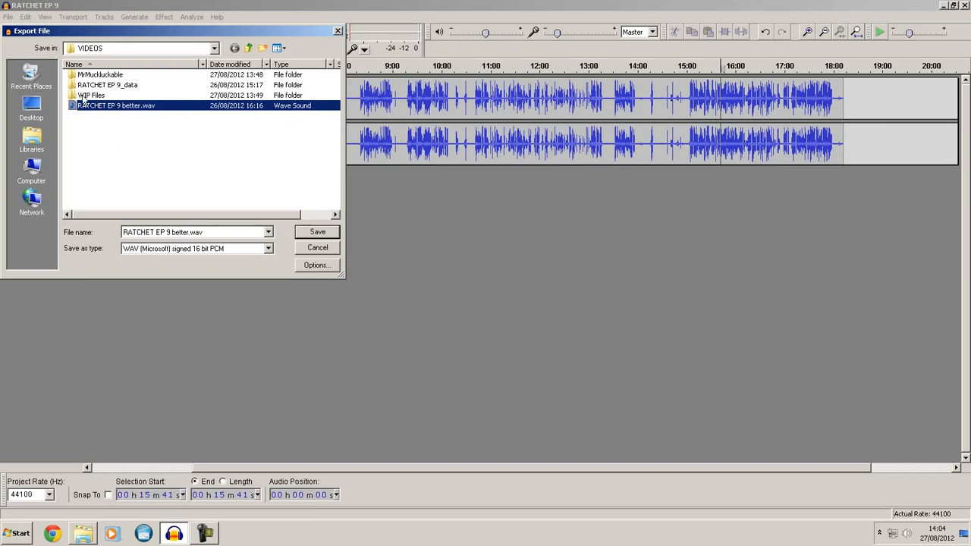
left_click(338, 33)
- Close the RATCHET EP 9 audio project without saving the changes
left_click(404, 97)
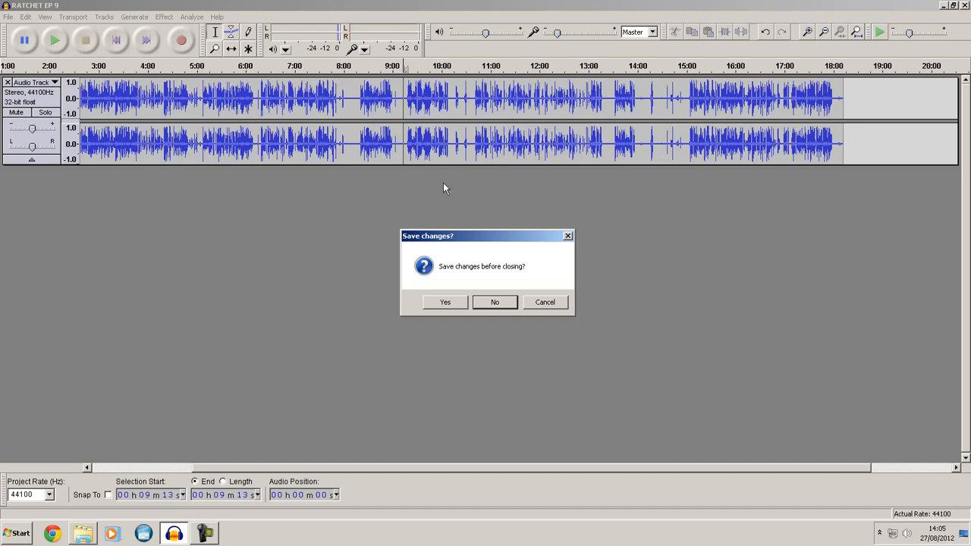
left_click(497, 302)
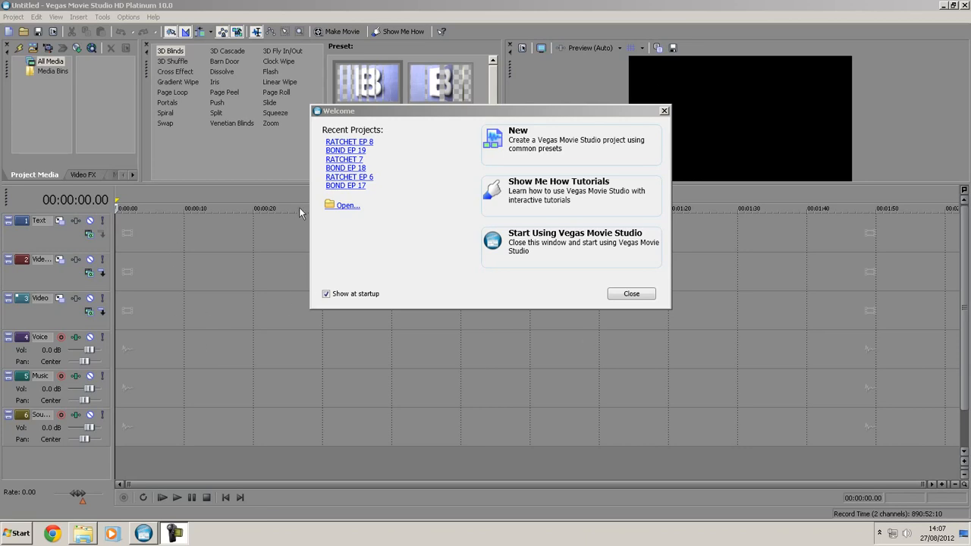
- Create an NTSC Internet Video (HD) project named RATCHET EP 8 in Vegas Movie Studio, overwriting the existing project file
left_click(591, 152)
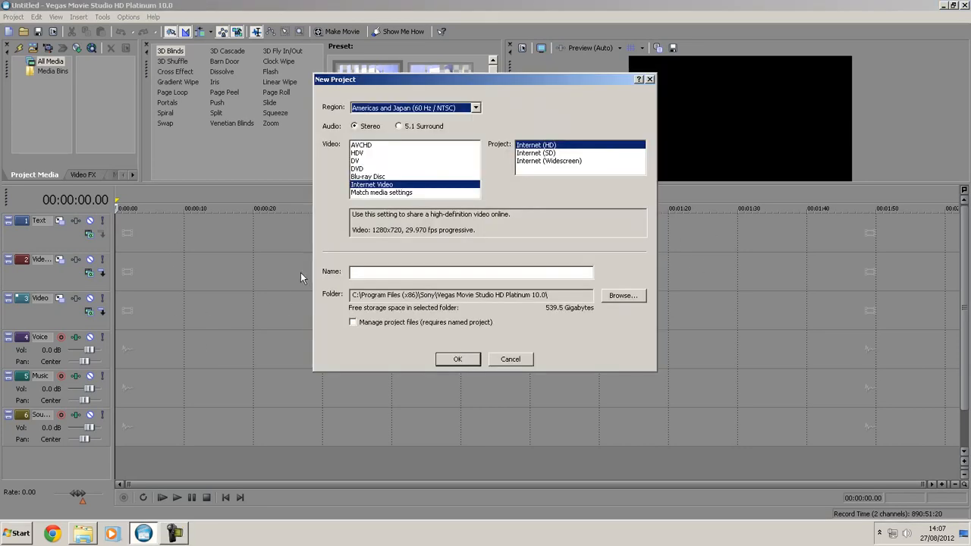
left_click(394, 111)
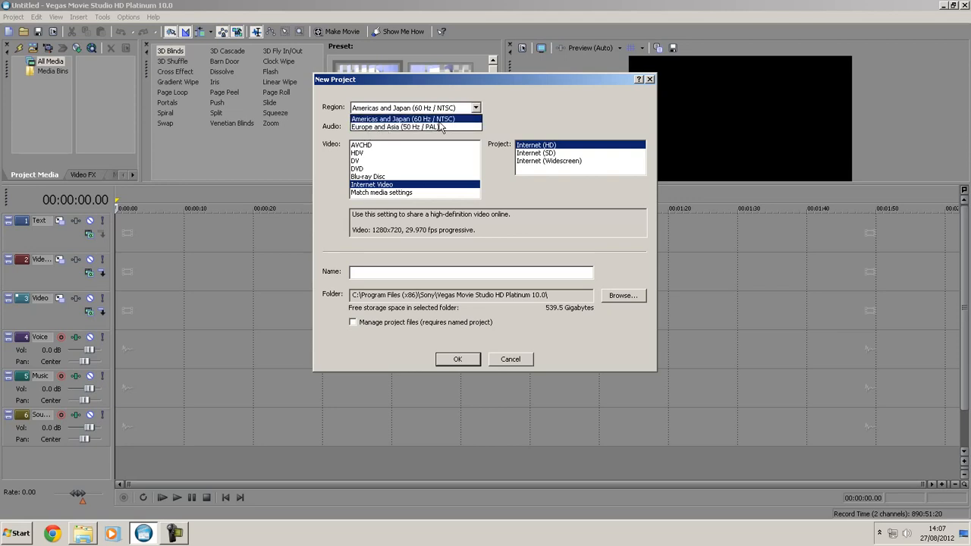
left_click(429, 121)
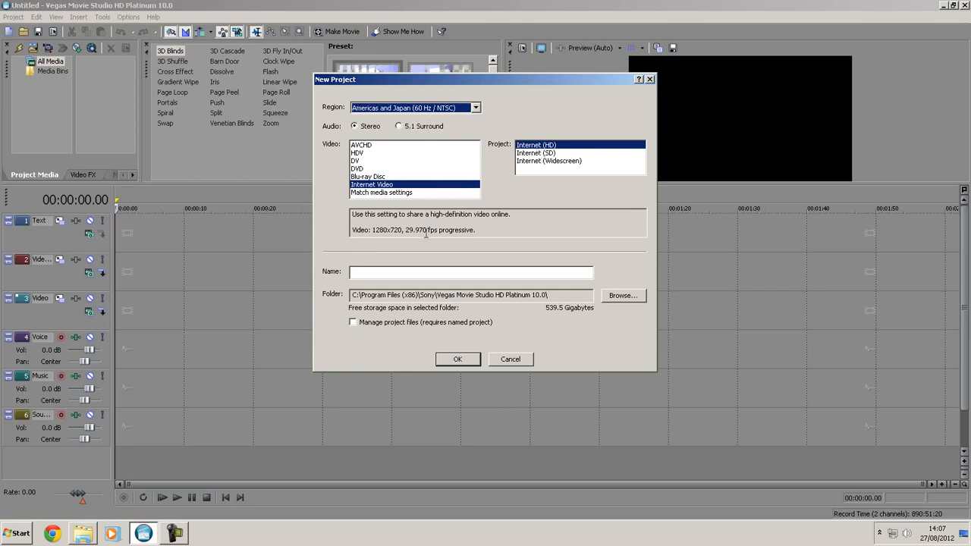
left_click_drag(380, 229, 427, 229)
left_click(379, 276)
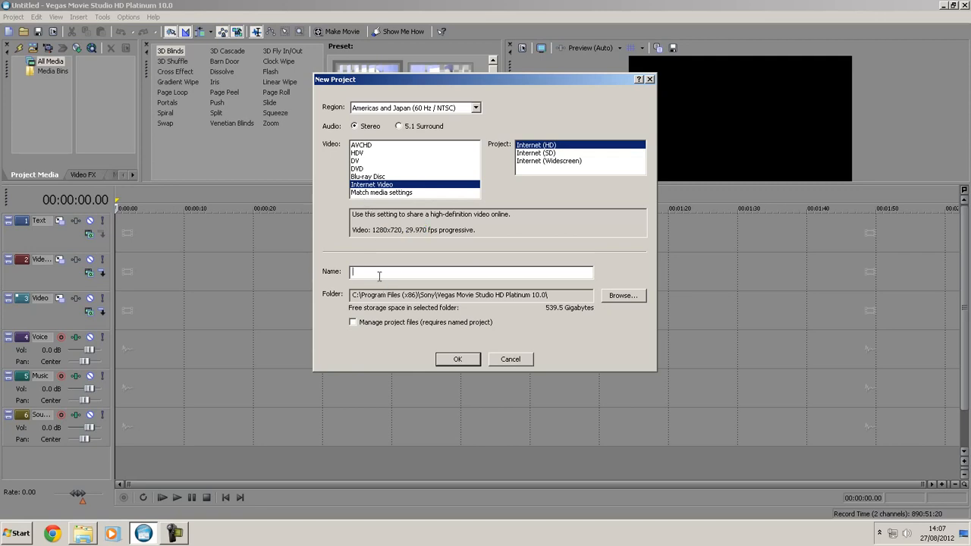
type("RATCHET EP 8")
key("Return")
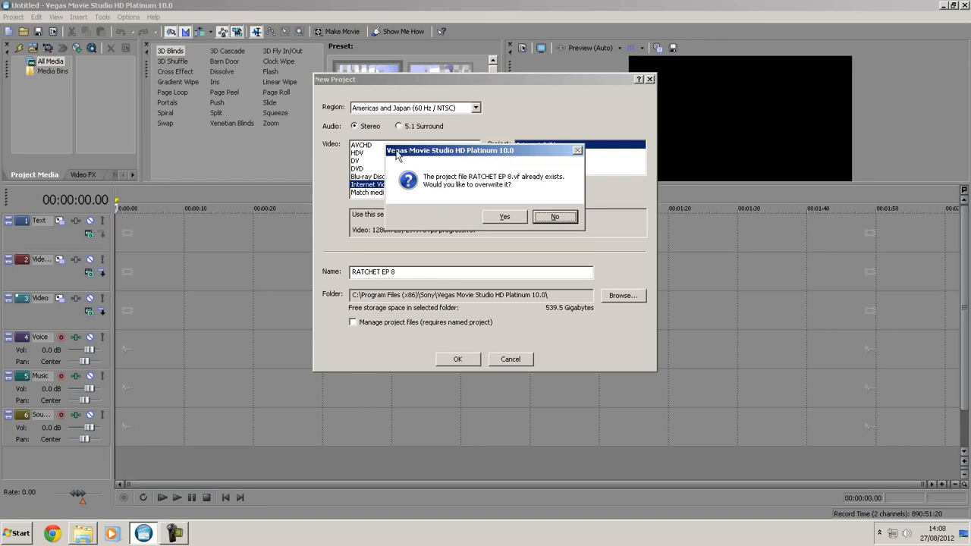
left_click(514, 219)
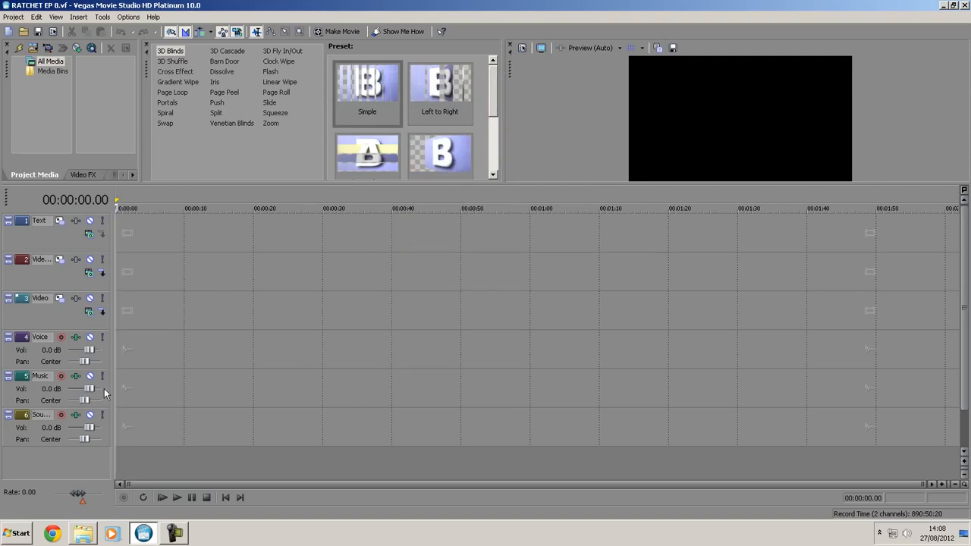
- Add 2012_8_26_14_59_2.MP4 from the YouTube library to the start of the Video track, and show the whole clip on the timeline
left_click(80, 537)
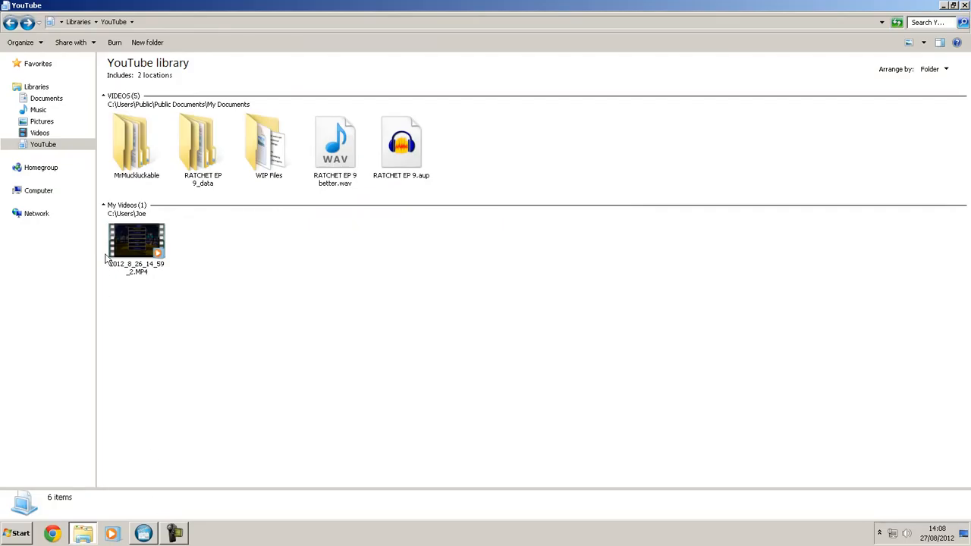
left_click(134, 258)
left_click(136, 537)
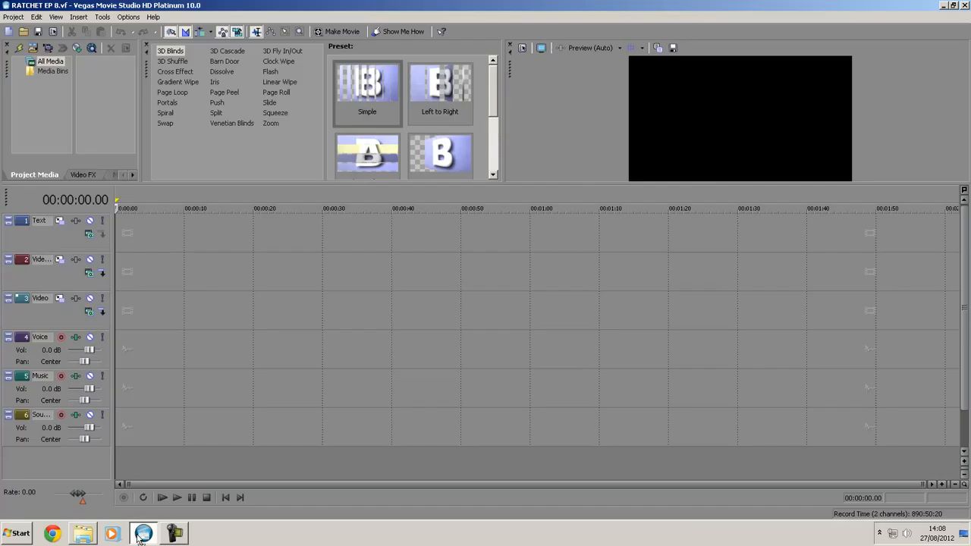
left_click_drag(138, 468, 120, 309)
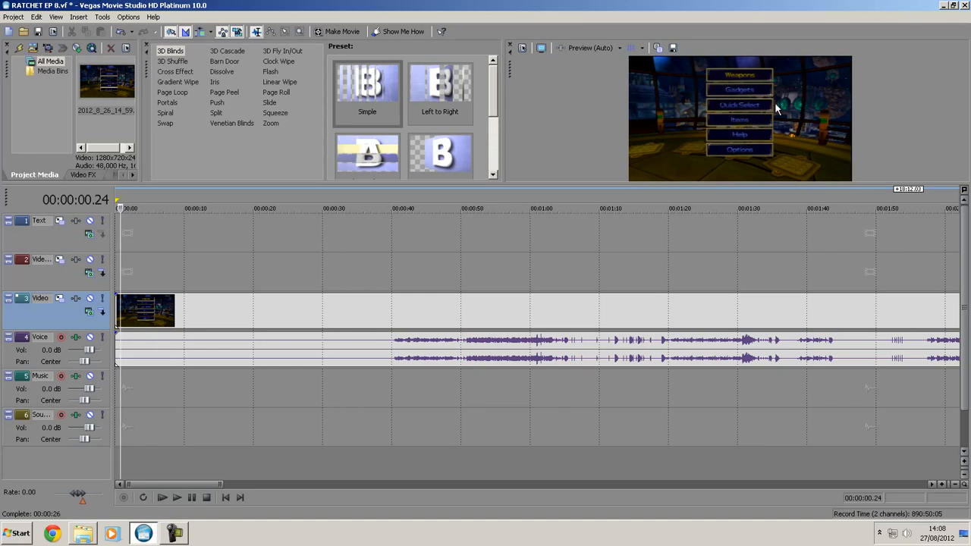
scroll(390, 258, "down", 1)
scroll(390, 257, "down", 2)
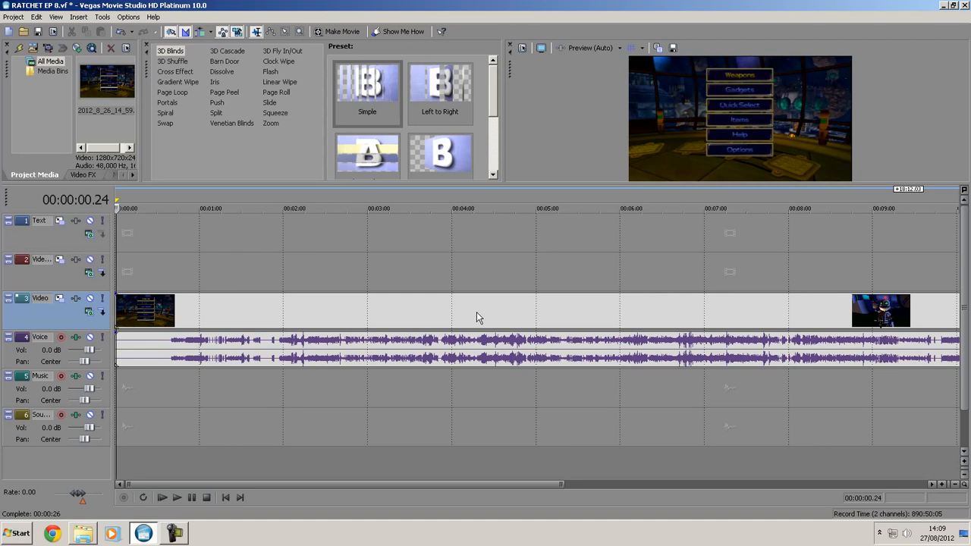
scroll(624, 290, "down", 4)
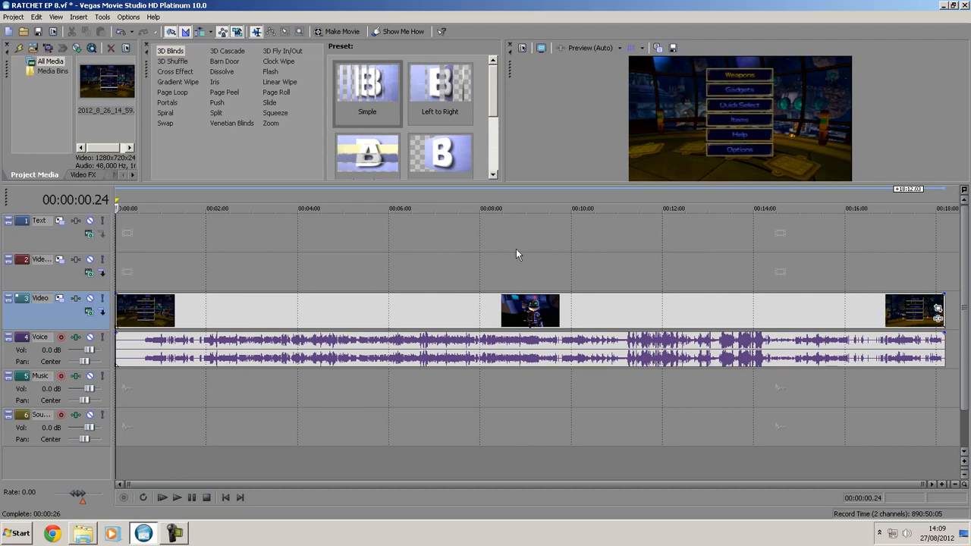
- Disable resampling in the event properties of the gameplay clip on the Video track
left_click(535, 241)
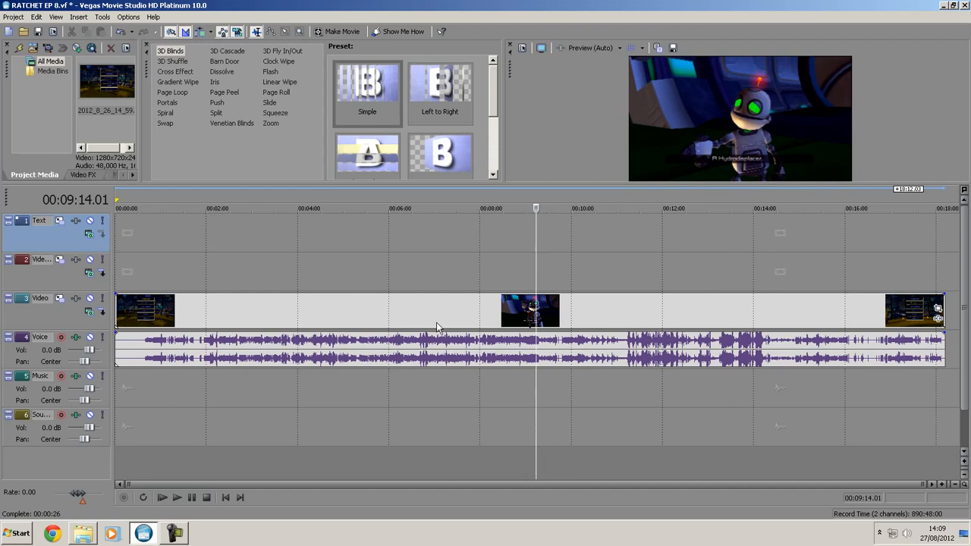
right_click(465, 310)
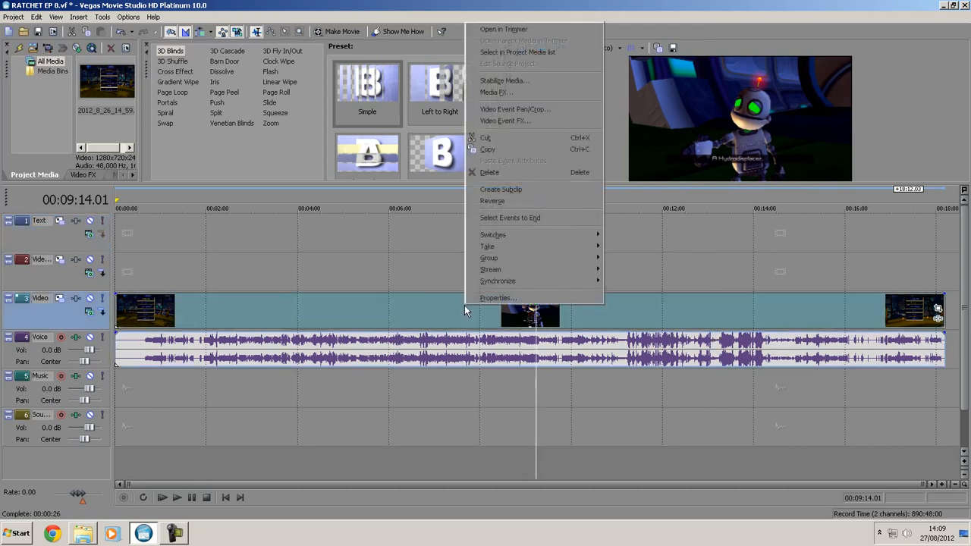
left_click(506, 298)
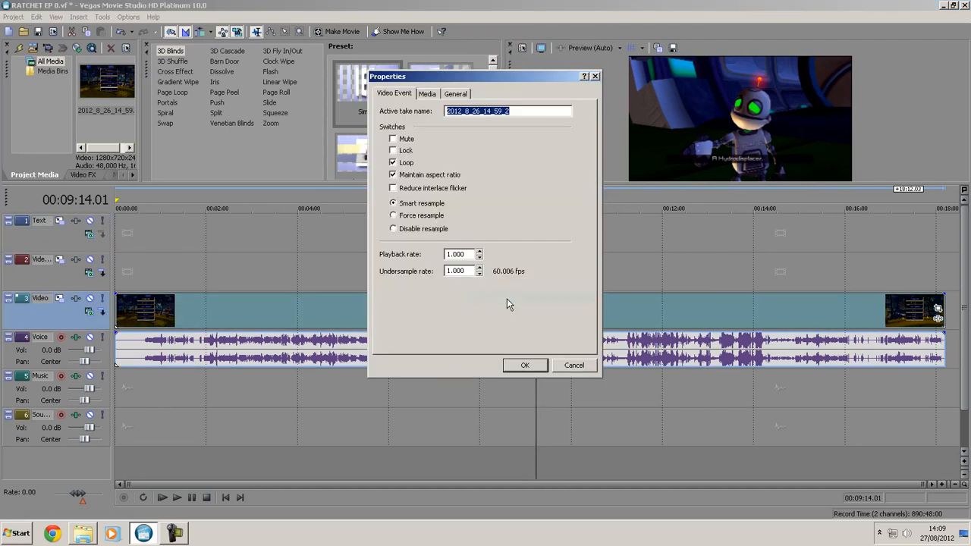
left_click(394, 229)
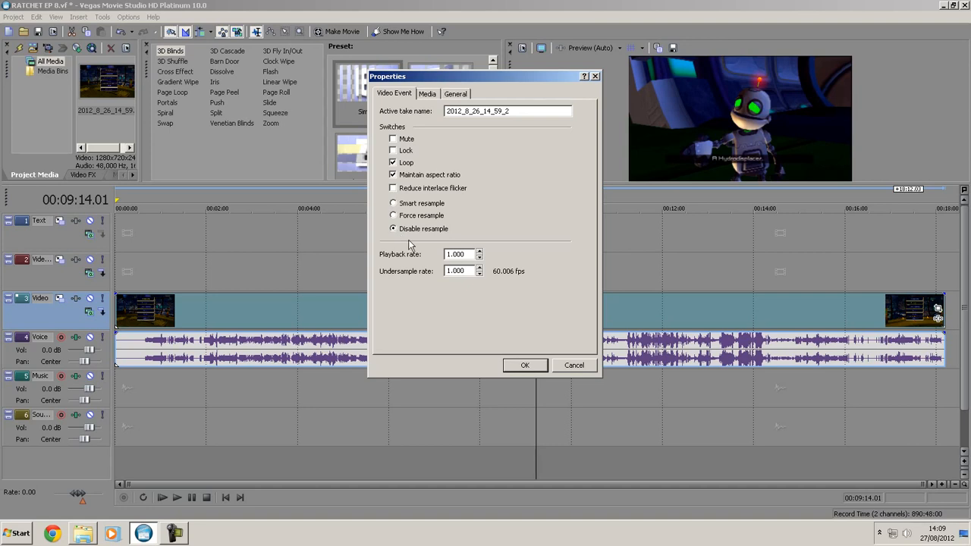
left_click(518, 365)
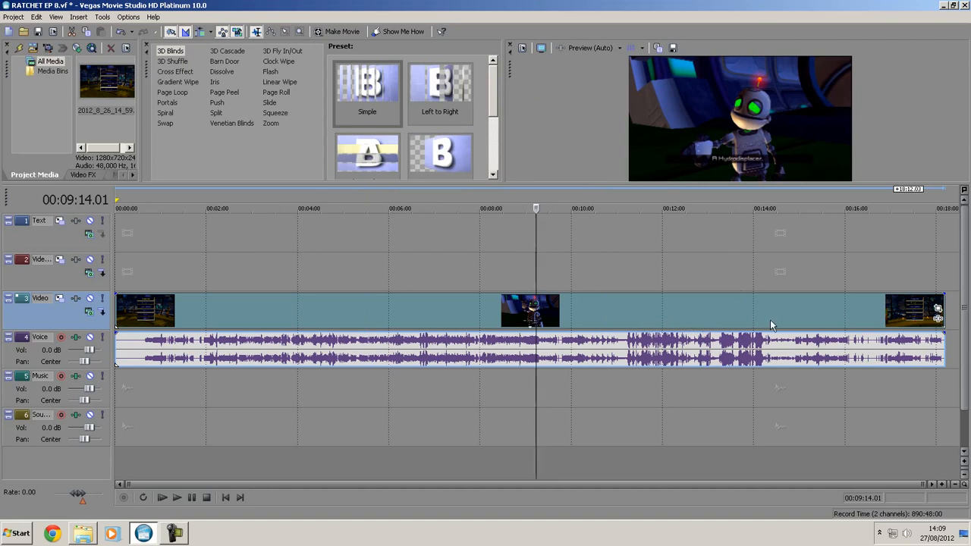
- Browse the Video Event FX plug-ins for the gameplay clip, including Sony Sharpen and Sony Color Curves, without adding any
left_click(938, 318)
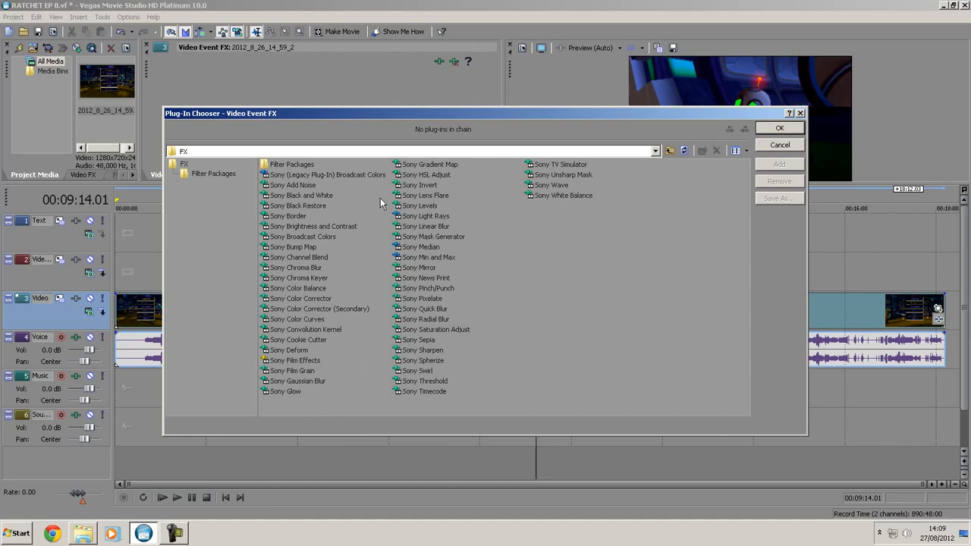
left_click(422, 351)
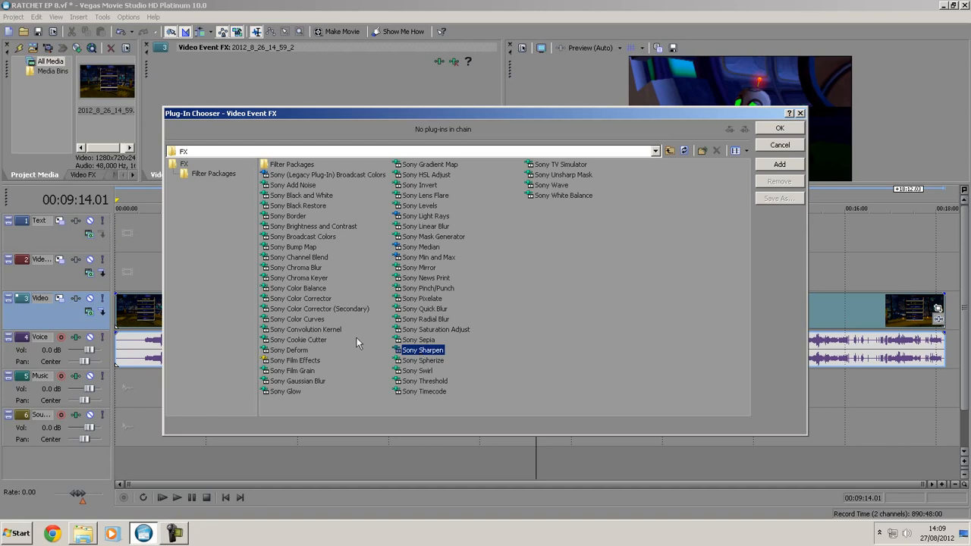
left_click(309, 300)
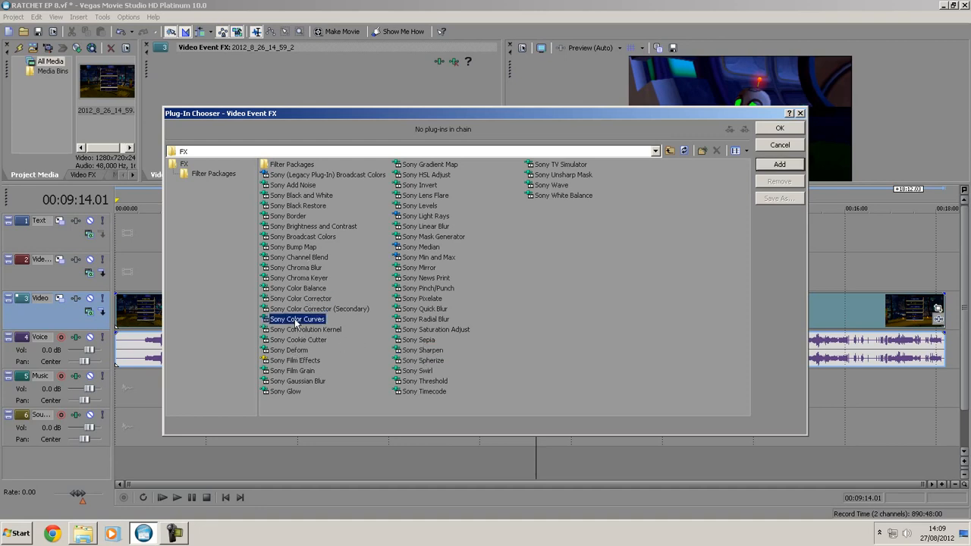
left_click(800, 114)
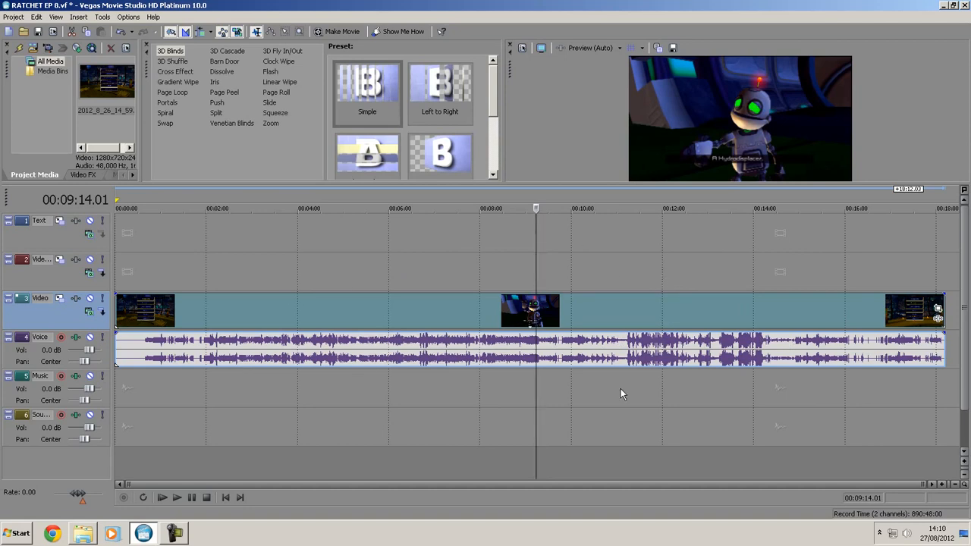
- Open Event Pan/Crop for the gameplay clip and examine the frame's upper and right edges up close for black borders
left_click(938, 311)
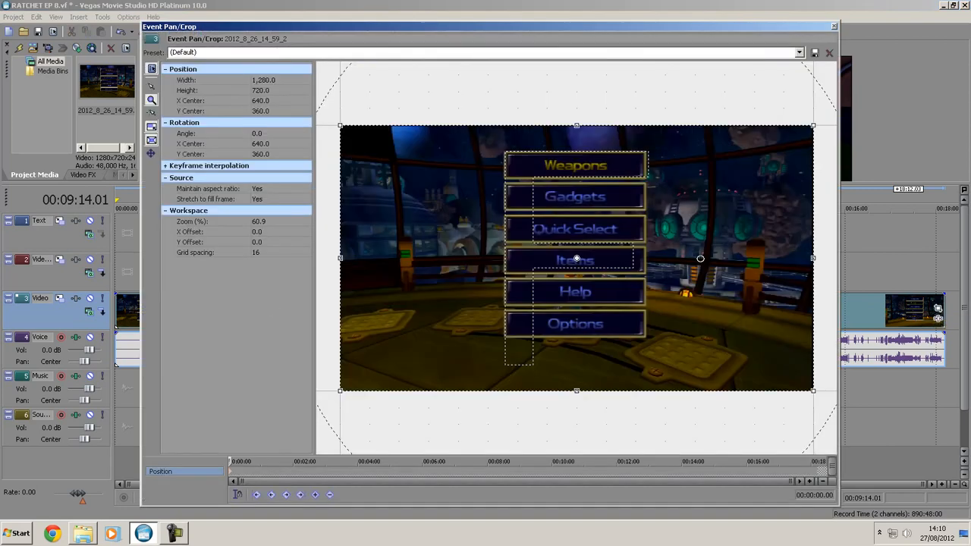
scroll(492, 128, "up", 2)
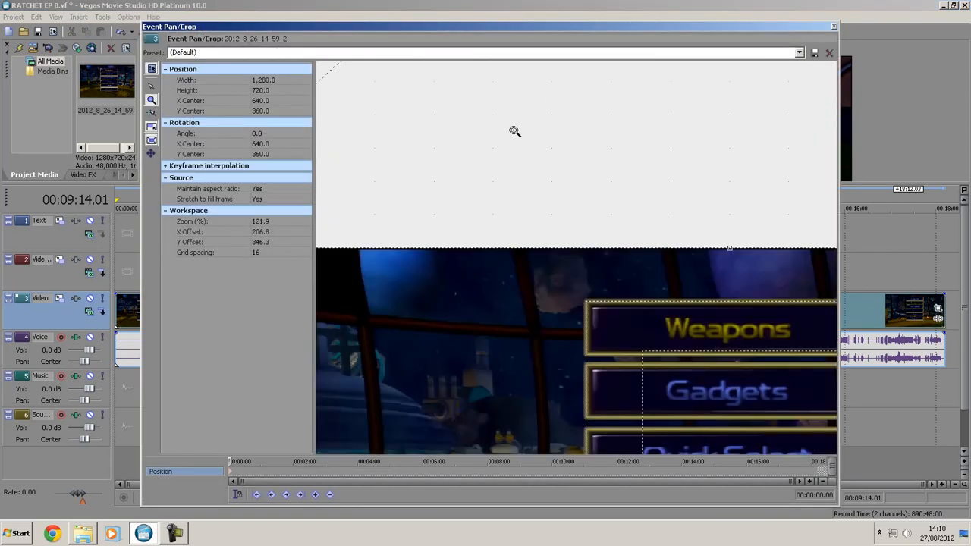
scroll(655, 256, "up", 1)
scroll(699, 253, "up", 1)
scroll(699, 253, "up", 1)
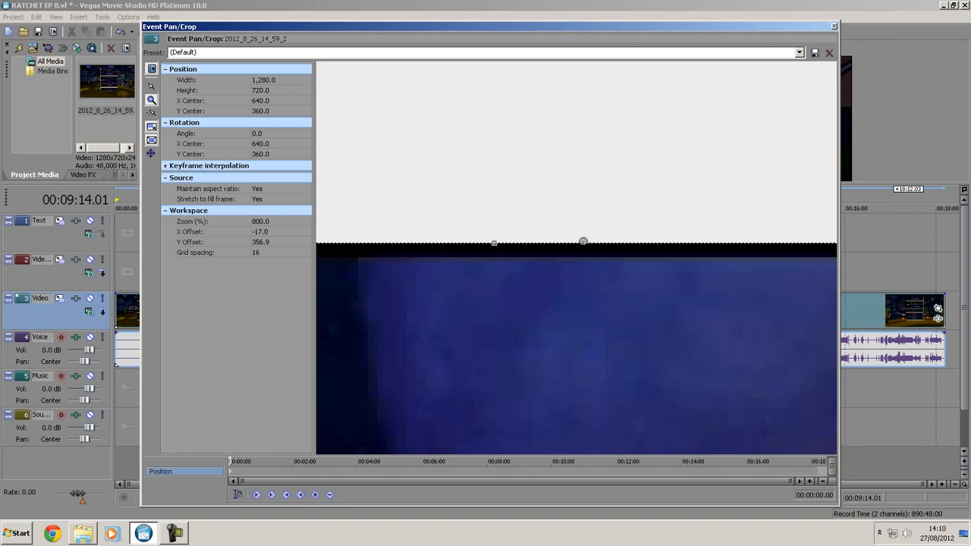
scroll(582, 241, "down", 6)
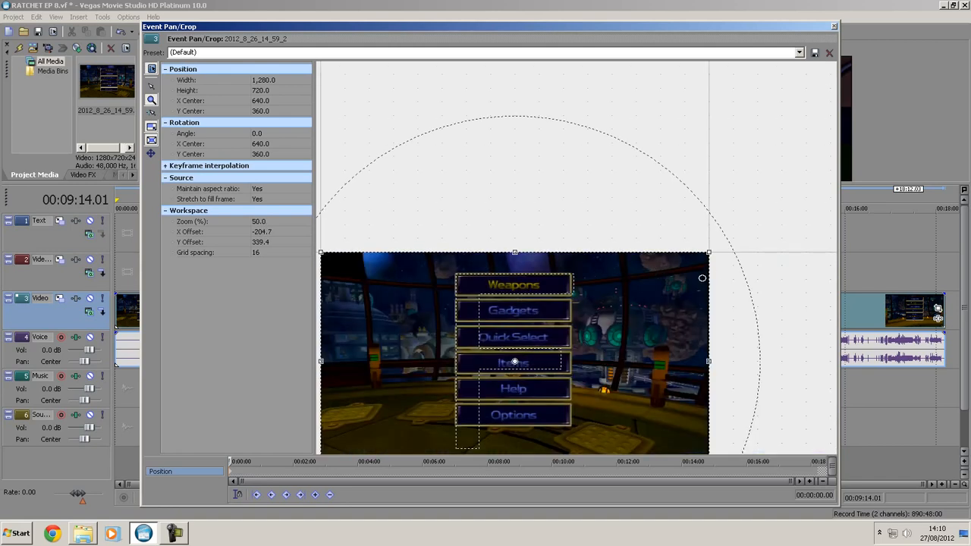
scroll(565, 284, "up", 4)
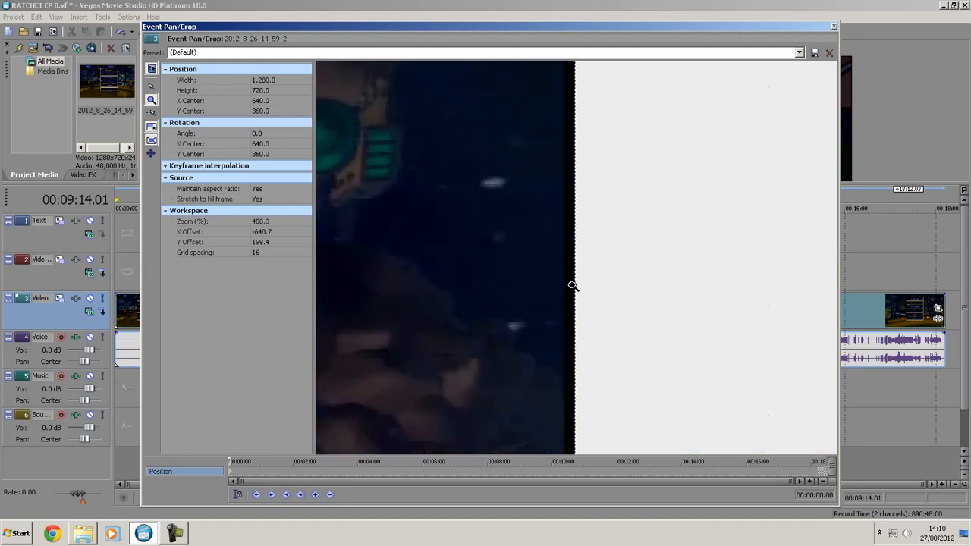
scroll(572, 285, "up", 1)
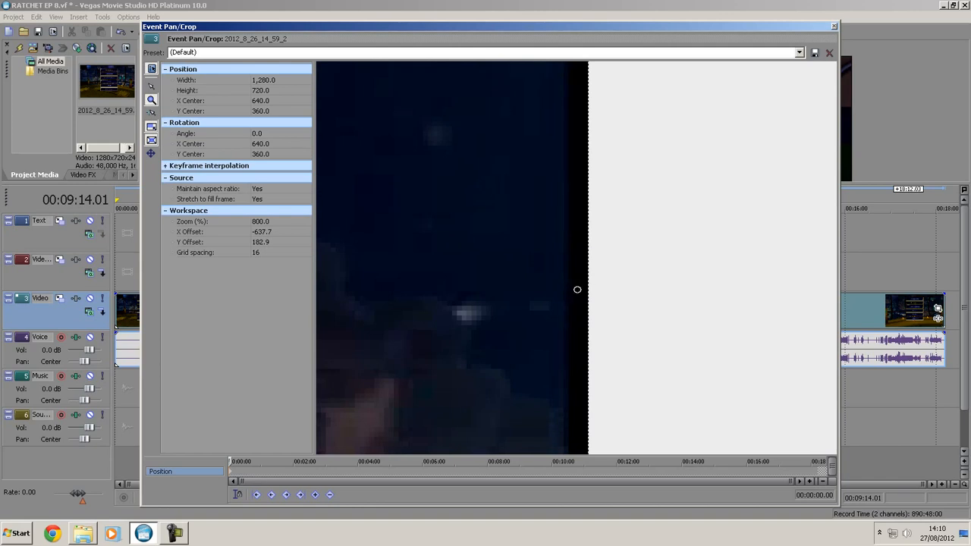
scroll(423, 254, "down", 4)
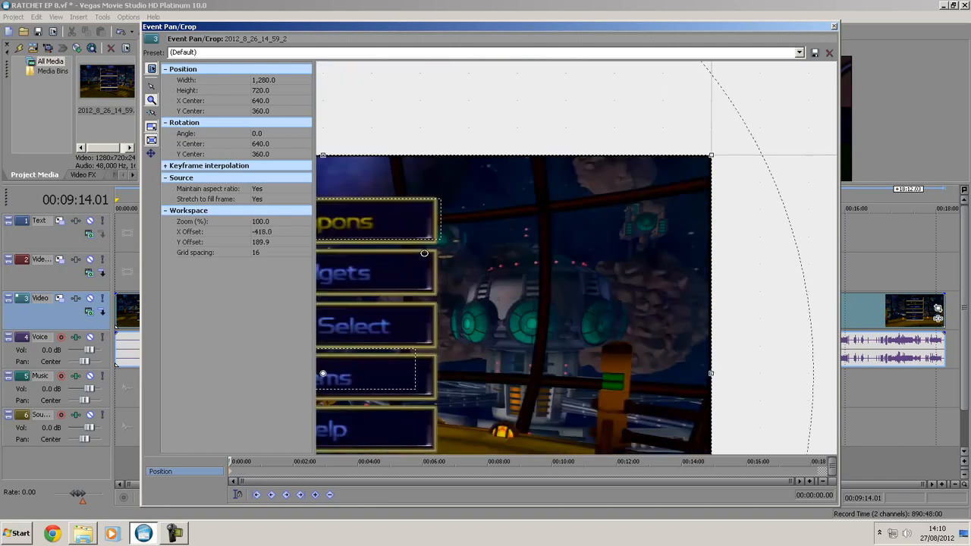
scroll(430, 288, "down", 1)
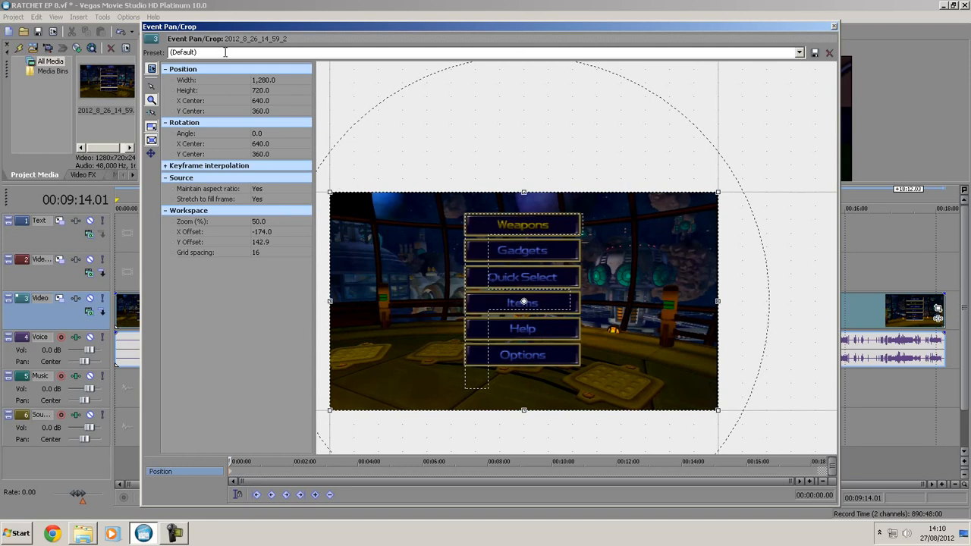
- Apply the HD CROP preset to the gameplay clip, check the crop along the frame's left edge, and close Event Pan/Crop
left_click(800, 53)
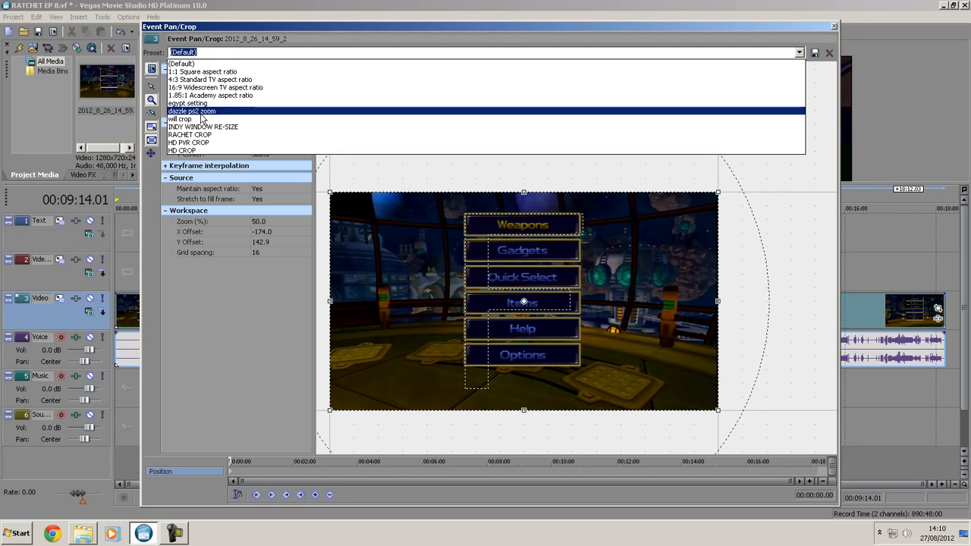
left_click(182, 151)
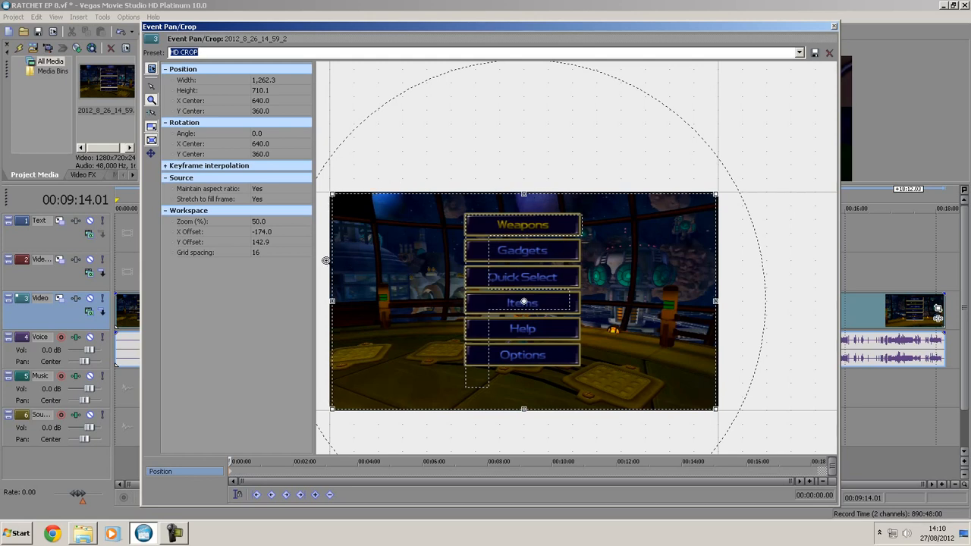
left_click(327, 261)
left_click(584, 270)
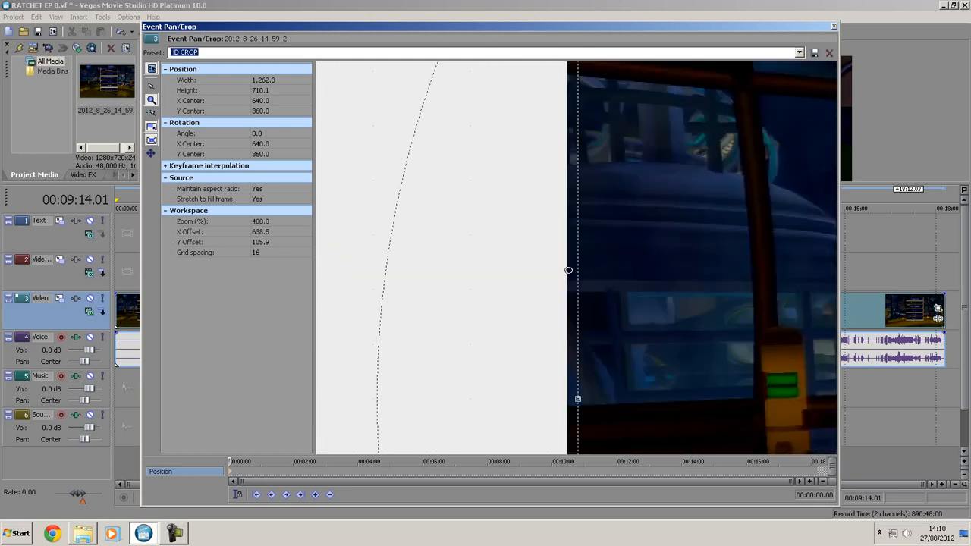
left_click(569, 270)
right_click(580, 242)
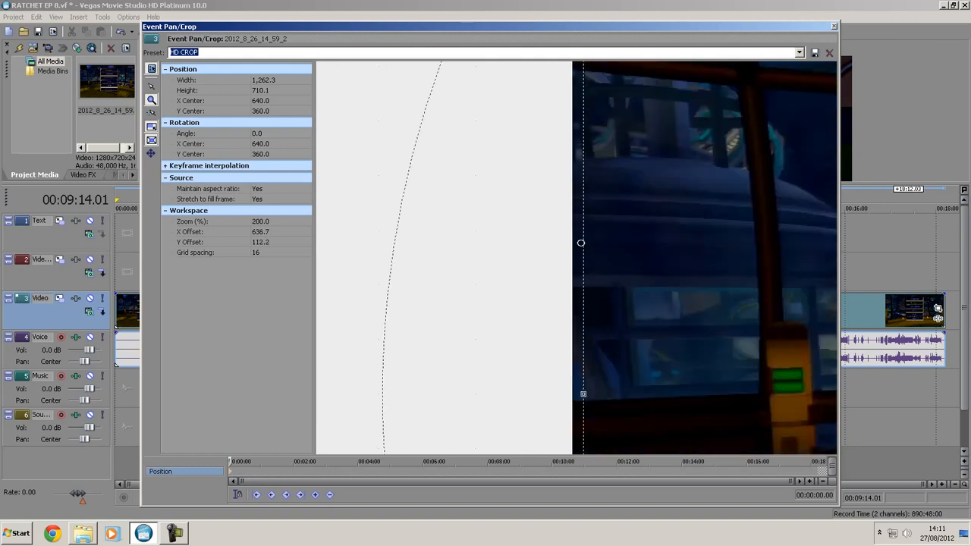
right_click(674, 222)
right_click(635, 221)
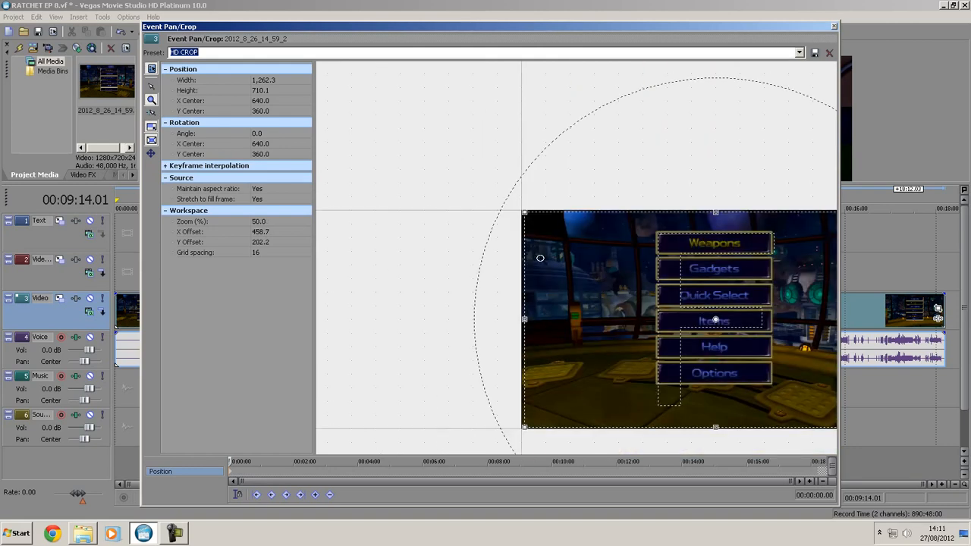
left_click(834, 27)
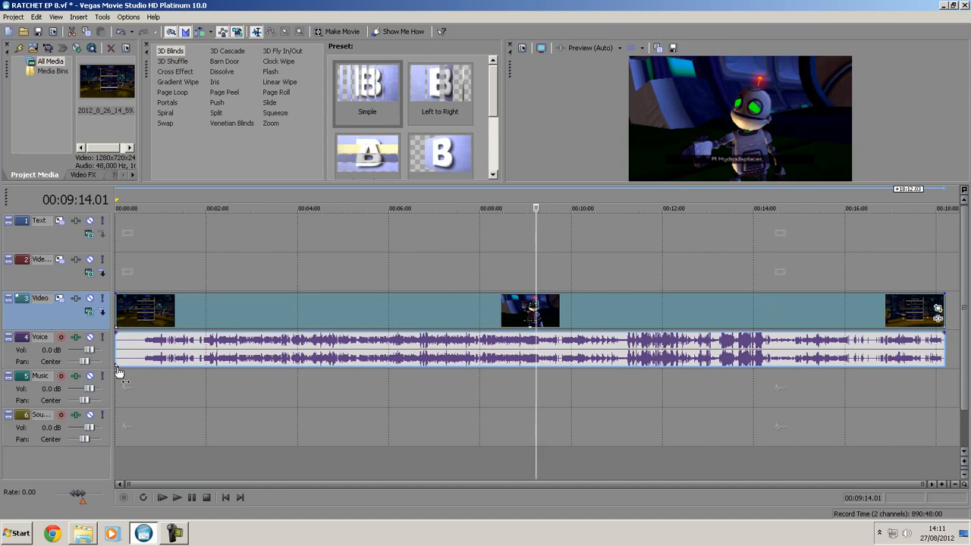
- Add RATCHET EP 9 better.wav from the YouTube library to the start of the Music track
left_click(83, 535)
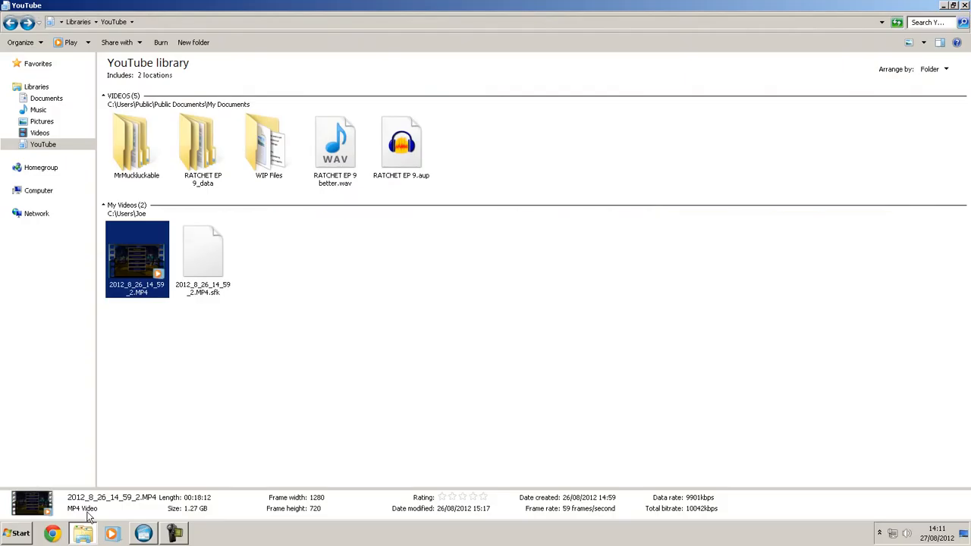
left_click(347, 147)
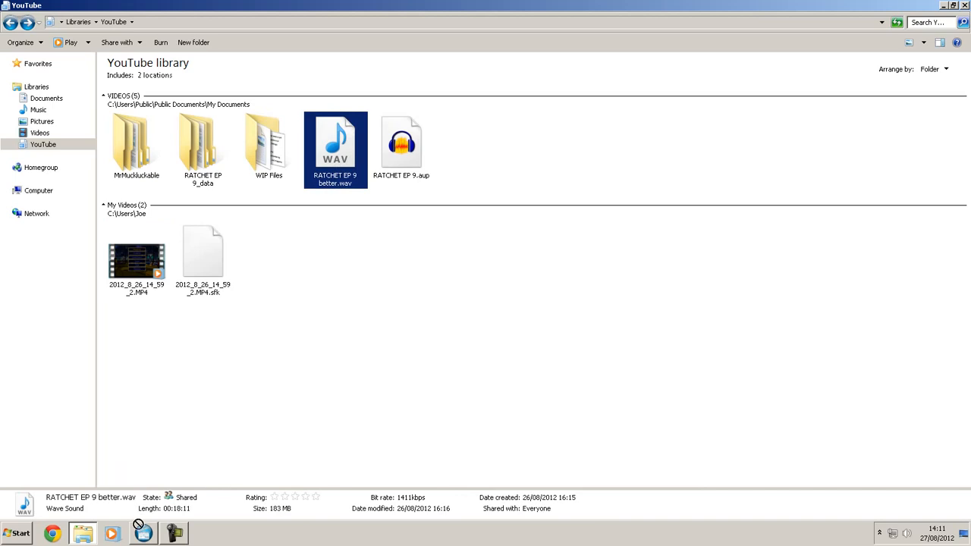
left_click(143, 534)
left_click_drag(144, 534, 117, 396)
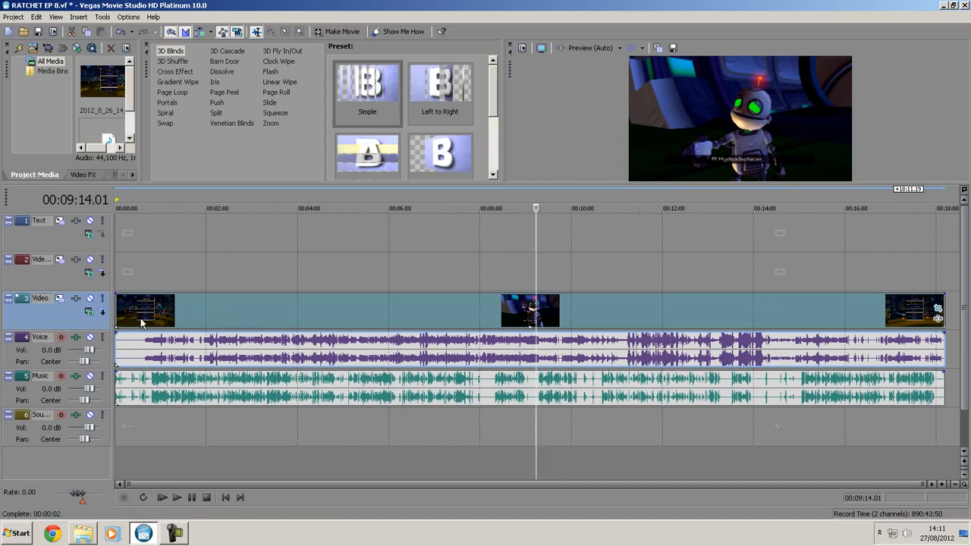
- Play the timeline from 00:03:26.14 to listen to the balance between the game audio and the commentary
left_click(196, 277)
scroll(409, 355, "up", 3)
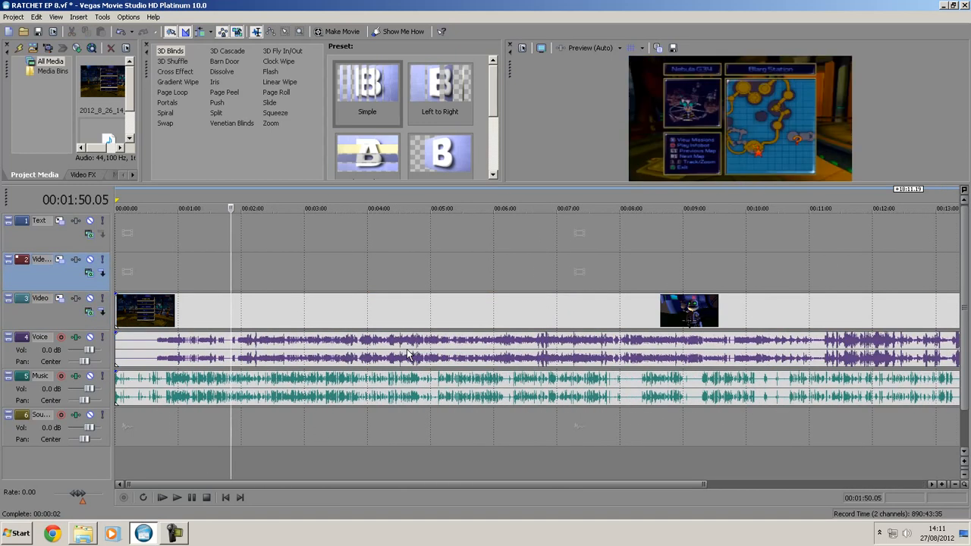
left_click(332, 279)
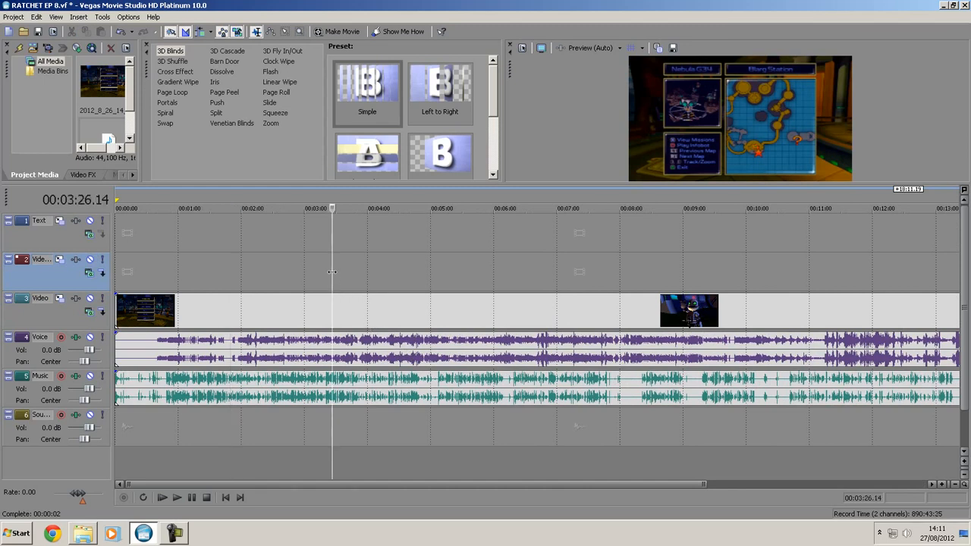
key("space")
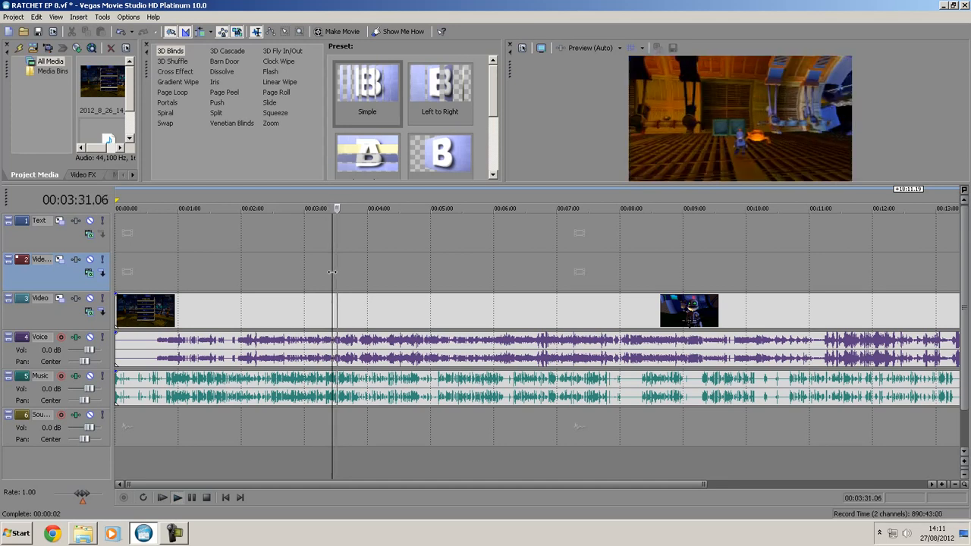
key("space")
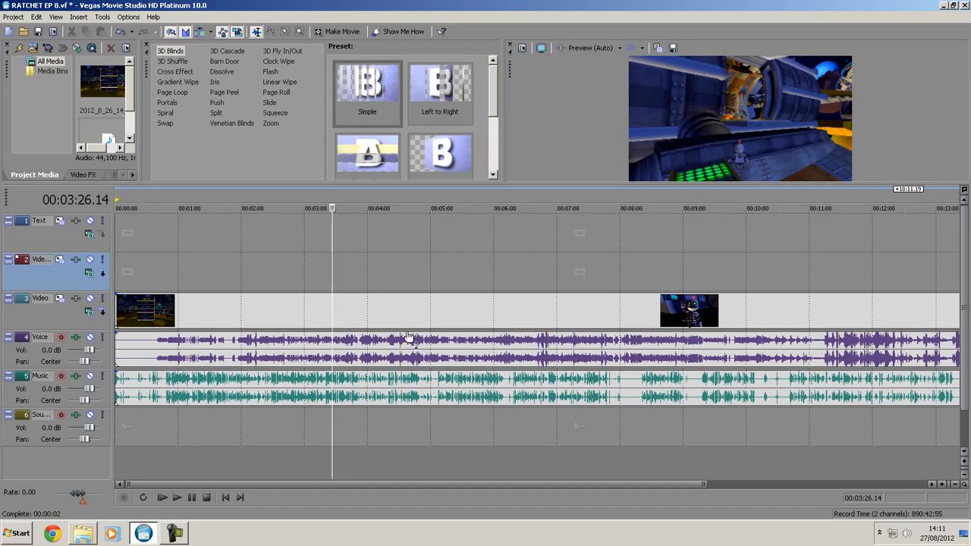
- Greatly lower the gain of the game audio on the Voice track, and play the section from 00:03:26.14 to check it
scroll(439, 368, "up", 2)
scroll(438, 363, "up", 2)
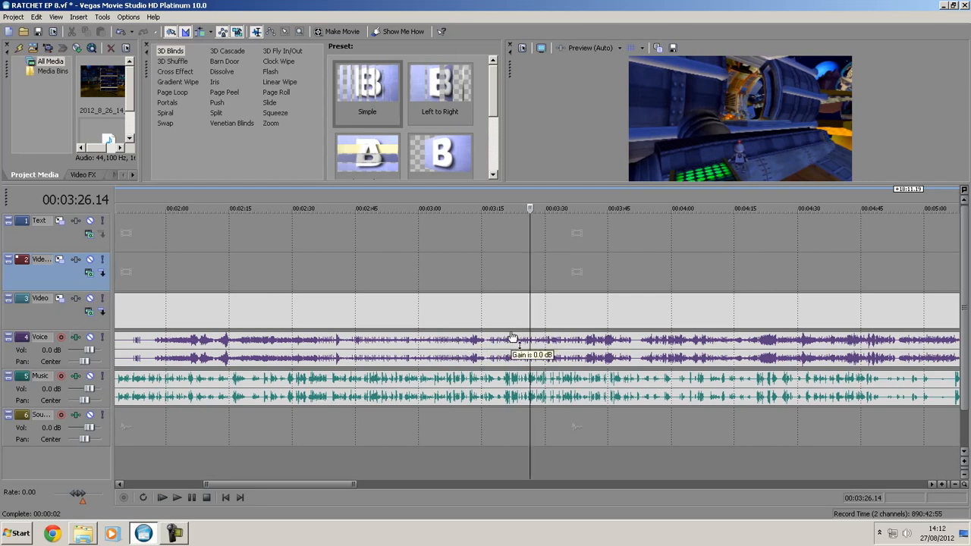
left_click_drag(512, 338, 521, 360)
key("space")
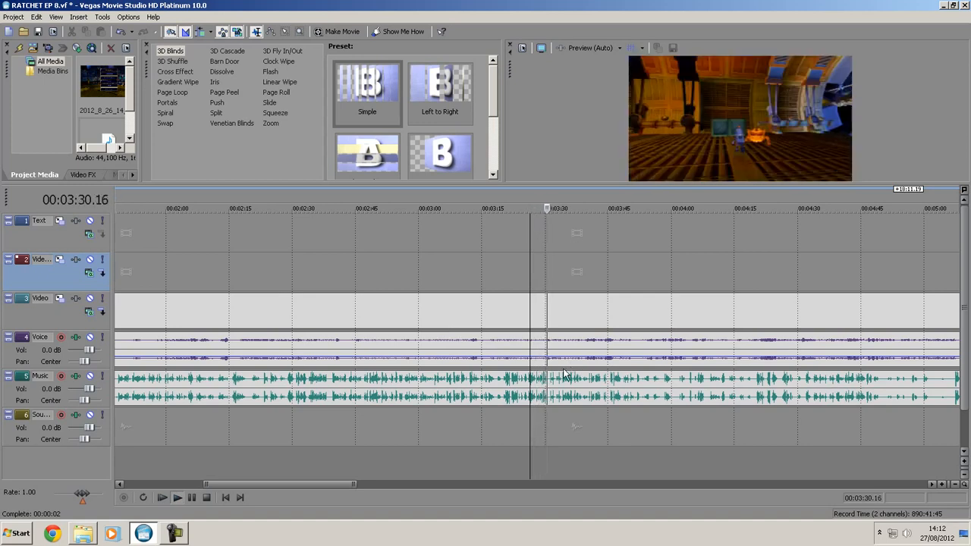
key("space")
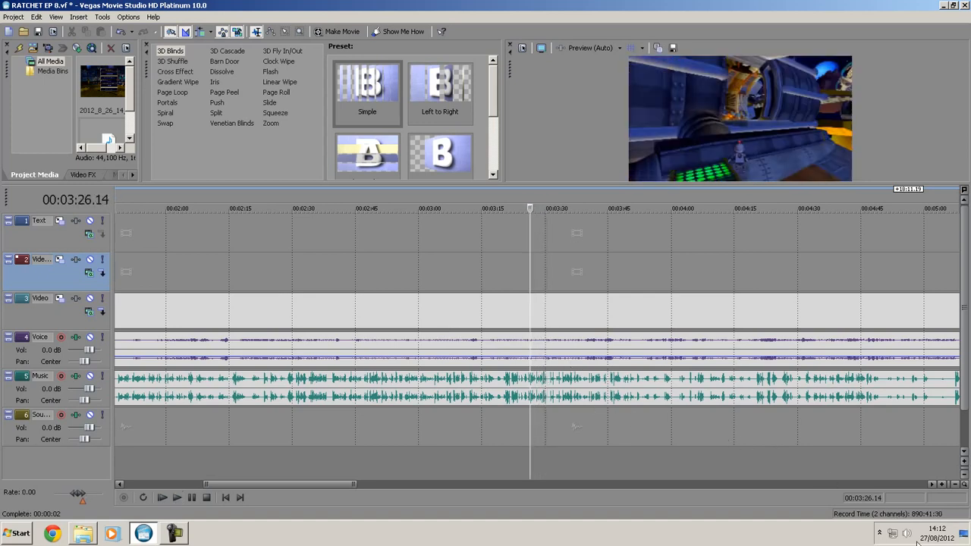
- Set the Vegas application volume to about 36 in the system Volume Mixer and close the mixer
left_click(907, 534)
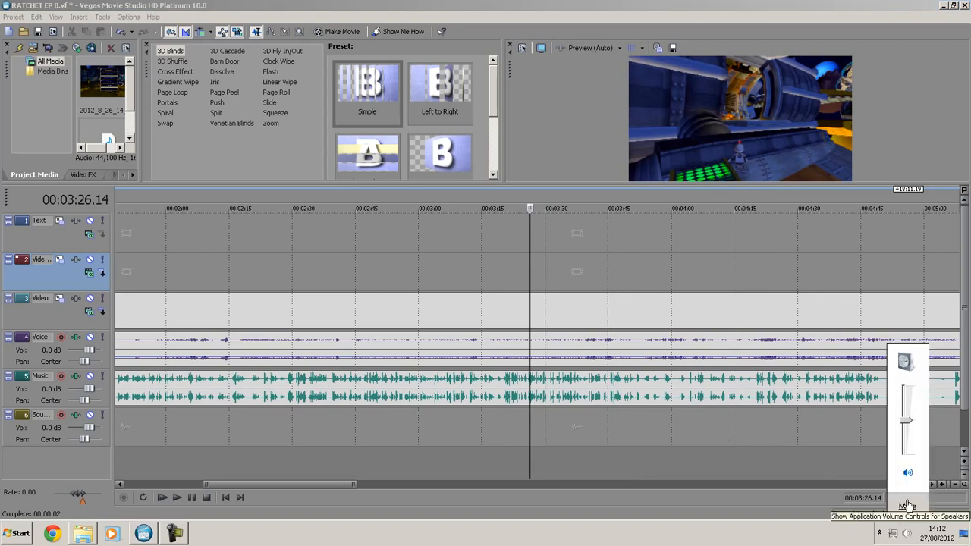
left_click(905, 510)
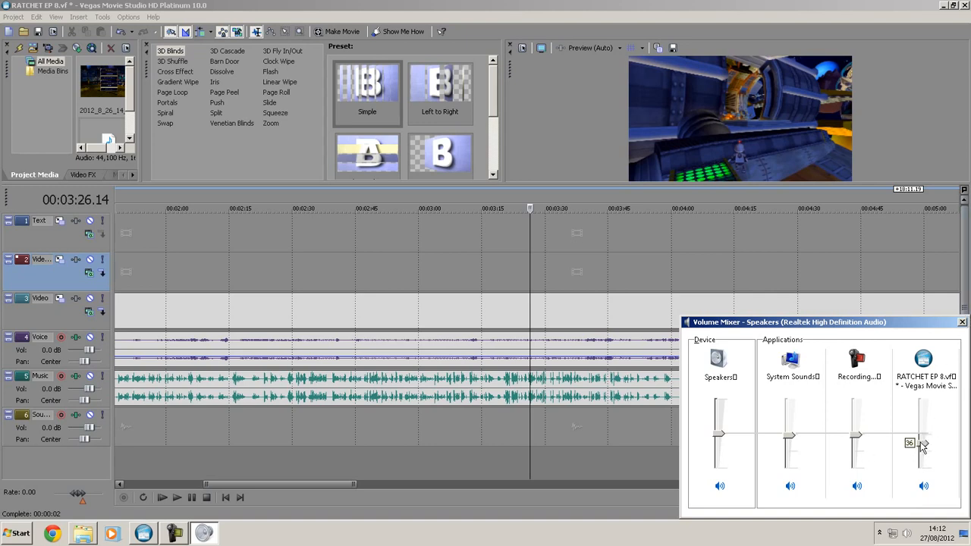
left_click_drag(925, 437, 924, 437)
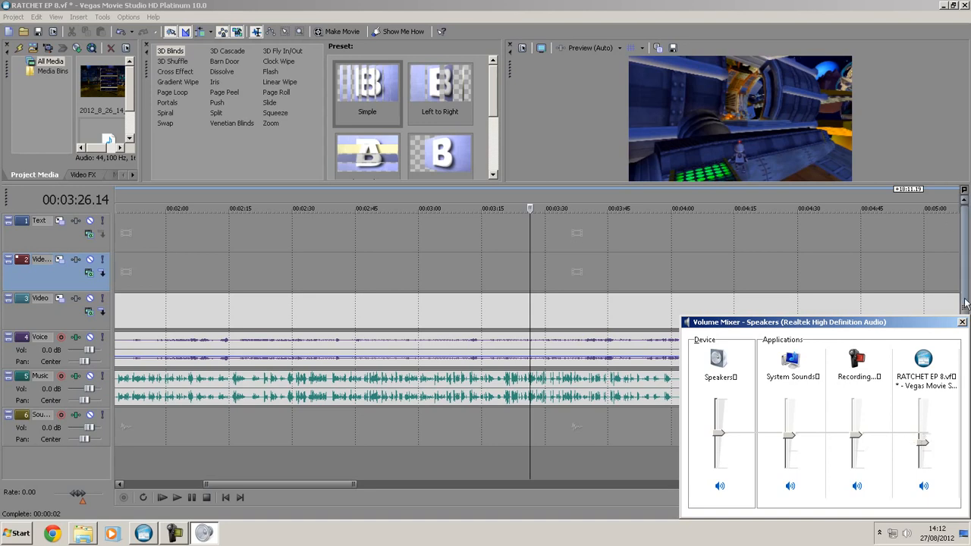
left_click(962, 323)
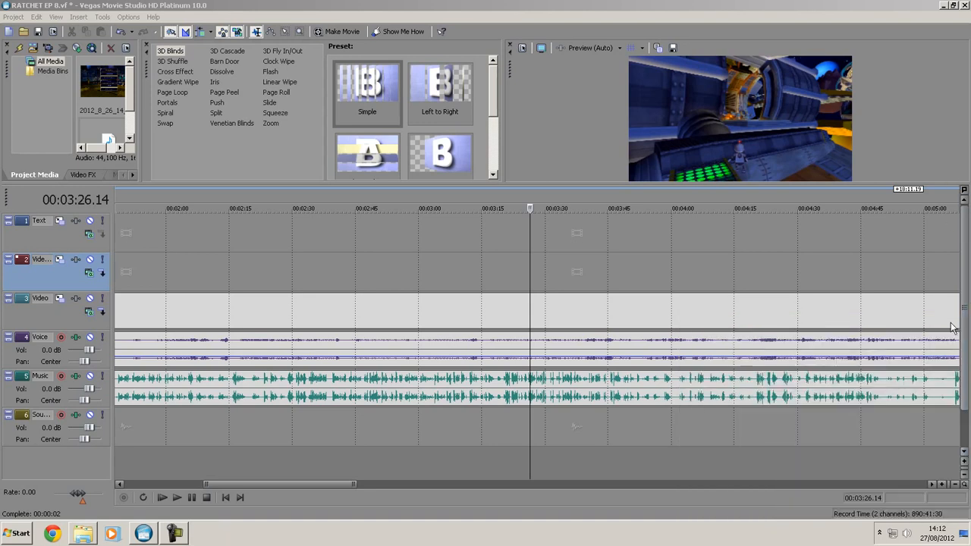
- Lower the gain of the game audio on the Voice track further, and play from 00:03:29.02 to check the balance
left_click_drag(487, 358, 497, 362)
left_click(480, 353)
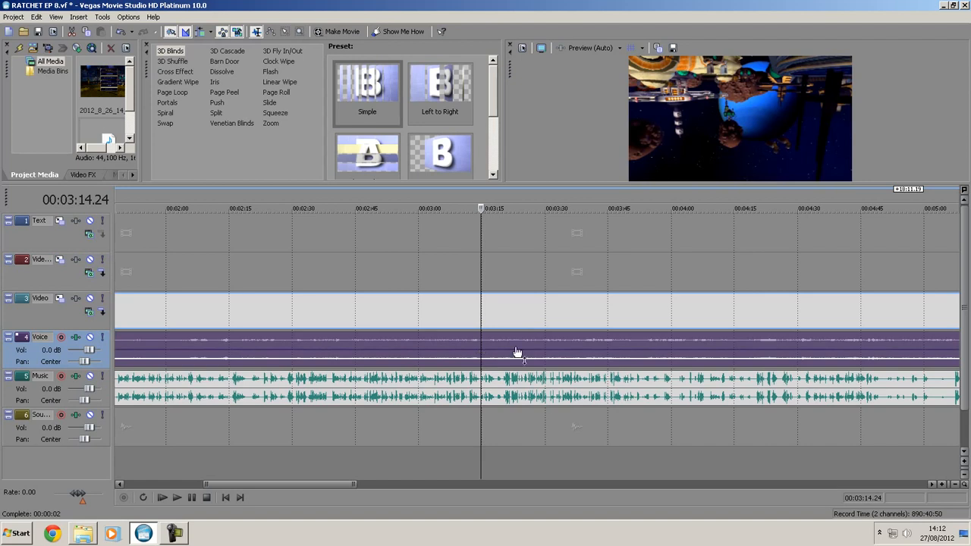
left_click(541, 277)
left_click_drag(521, 354, 509, 361)
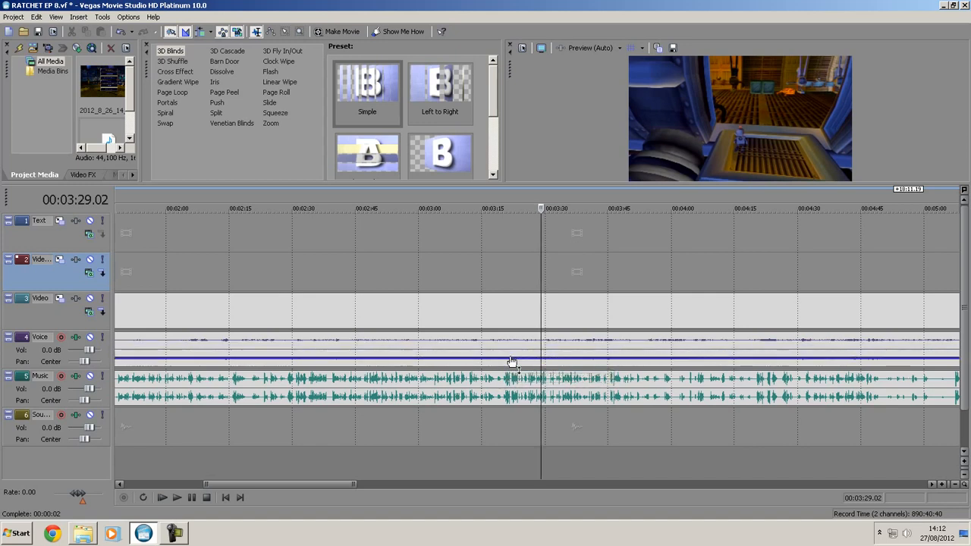
key("space")
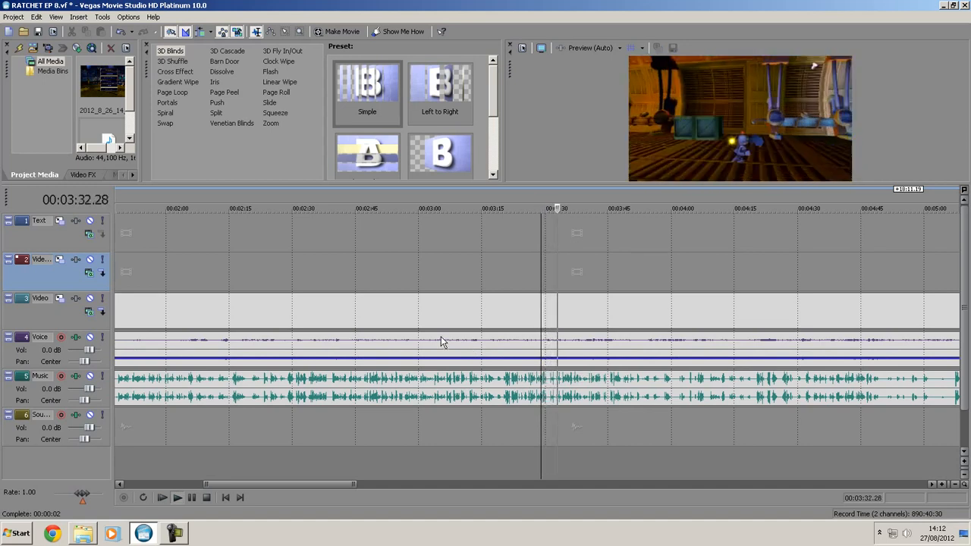
key("space")
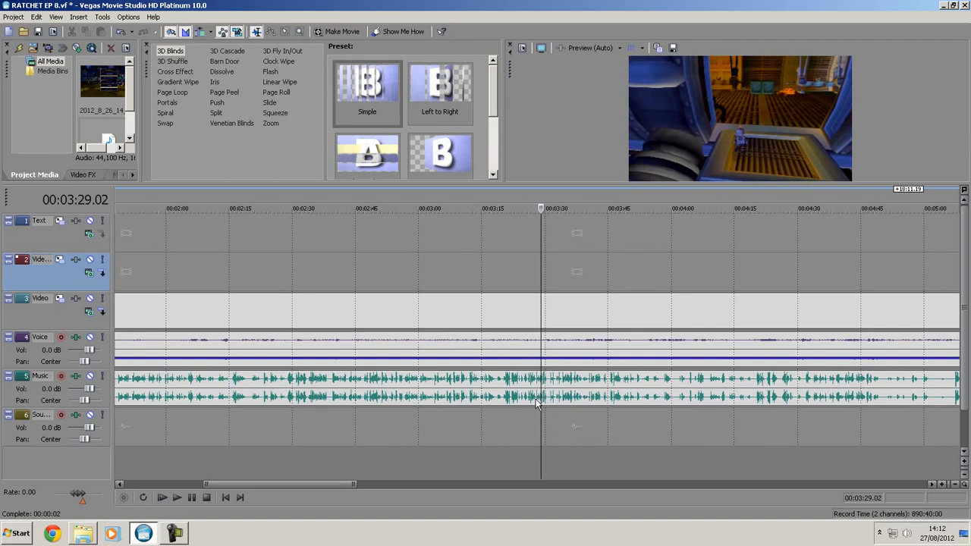
- Set the Vegas application volume in the system Volume Mixer to 42 after testing 51 with playback from 00:03:28.06
left_click(906, 534)
left_click(900, 506)
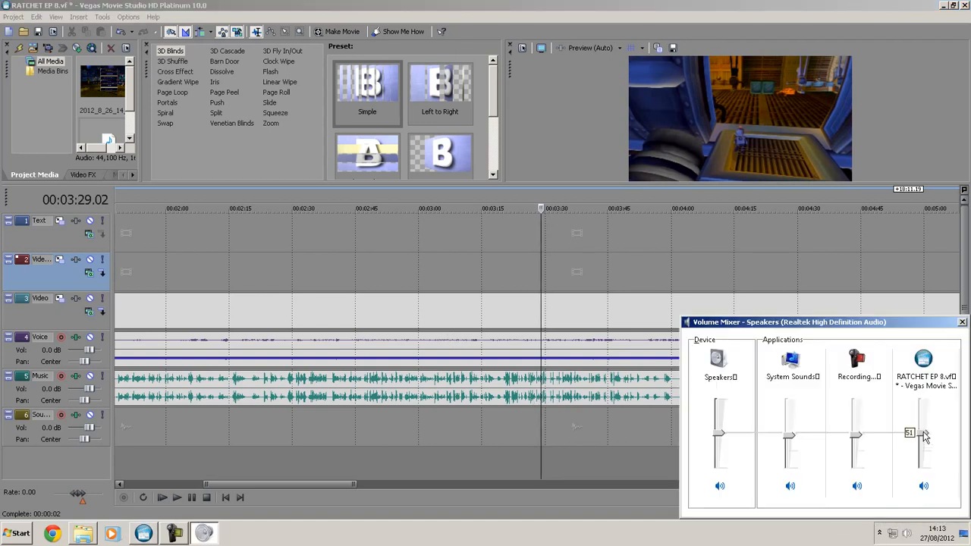
left_click(537, 277)
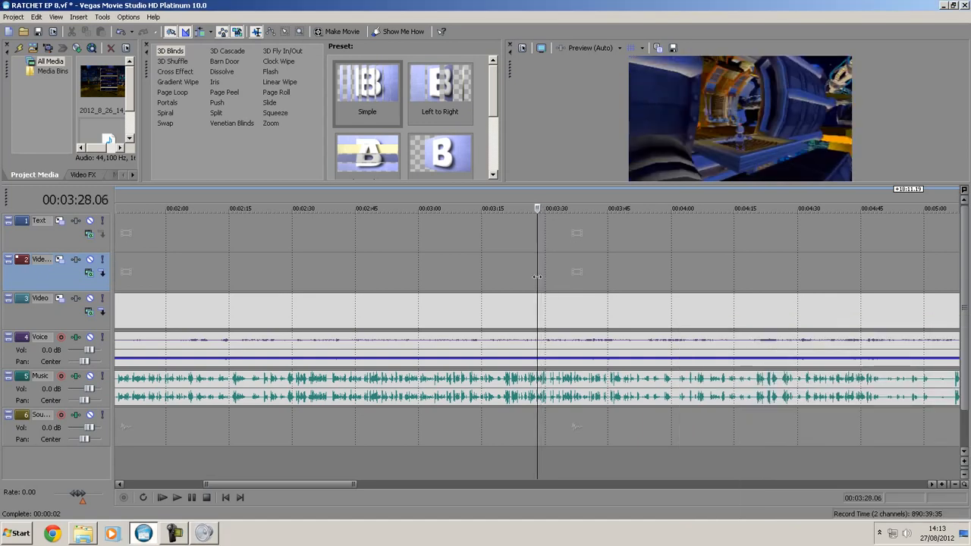
key("space")
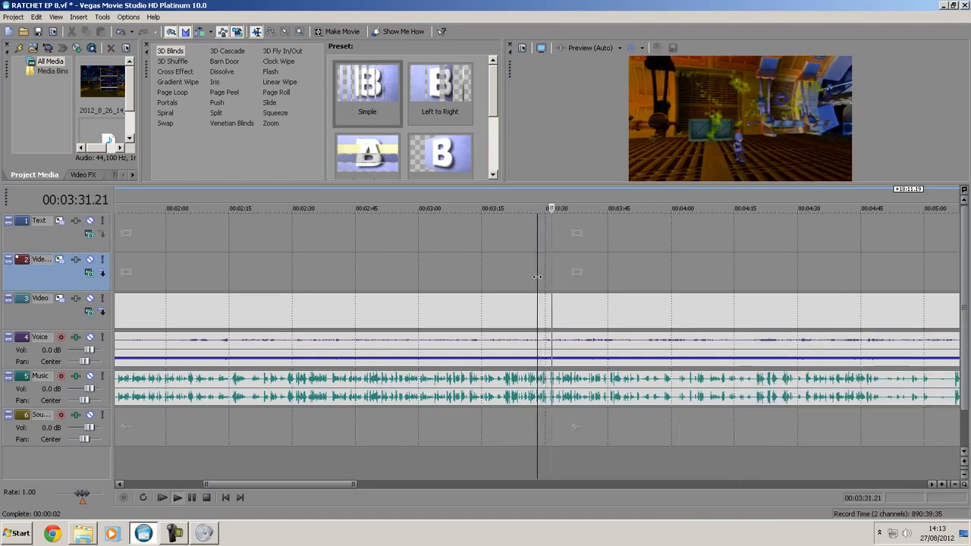
key("space")
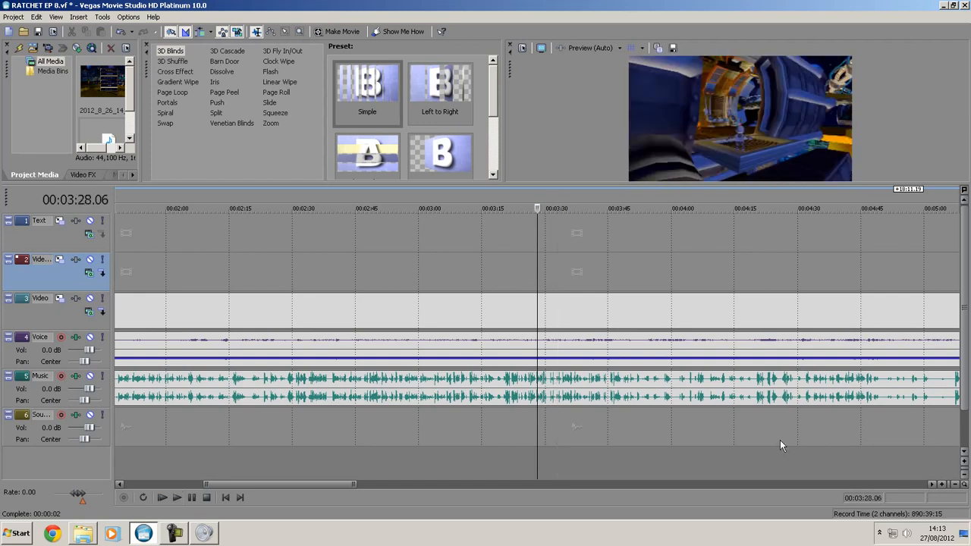
left_click(907, 533)
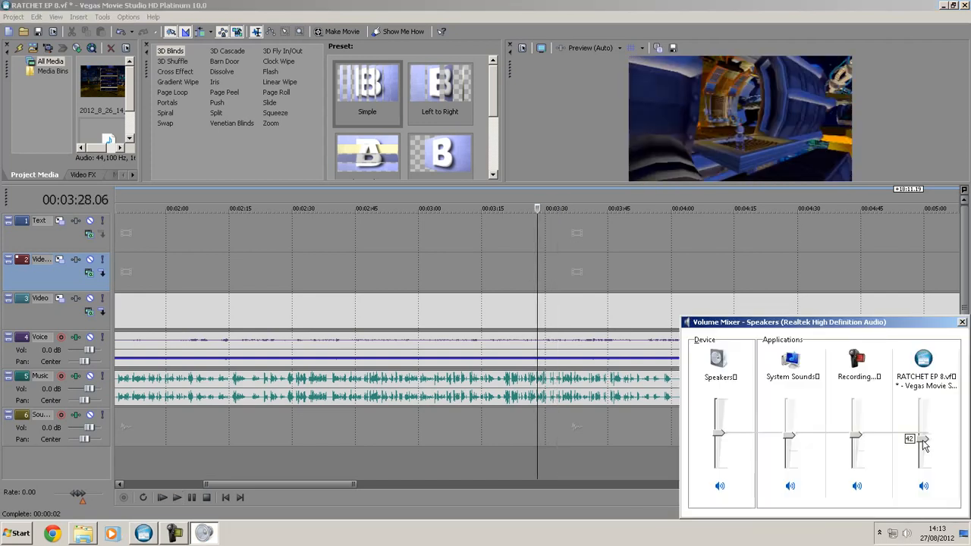
left_click(460, 275)
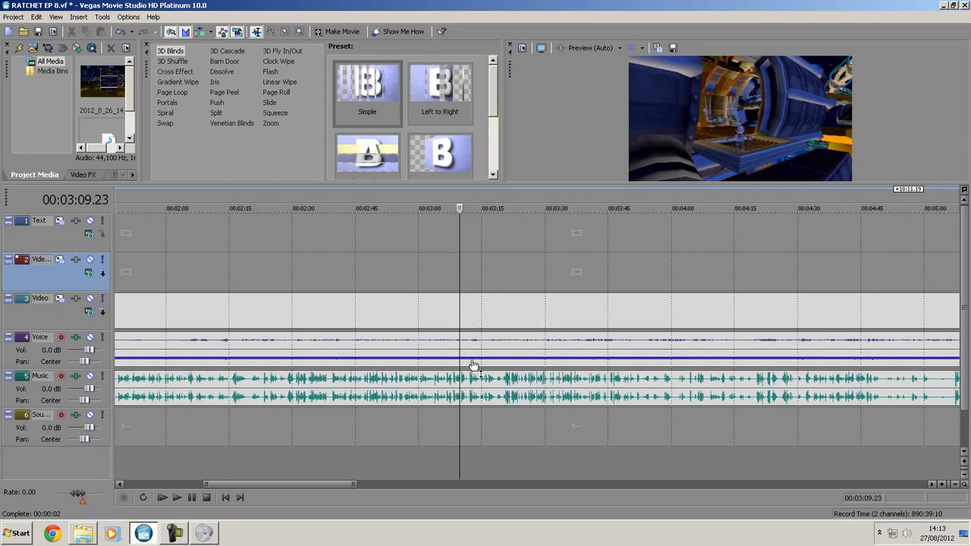
- Go to the early part of the timeline and play from 00:00:35.20 to check how the commentary matches the footage
scroll(497, 366, "down", 5)
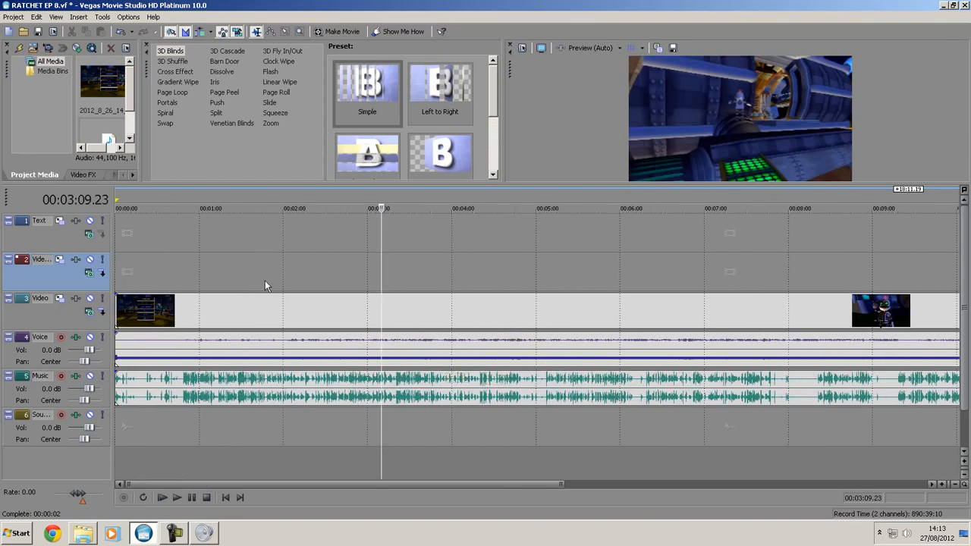
left_click(434, 387)
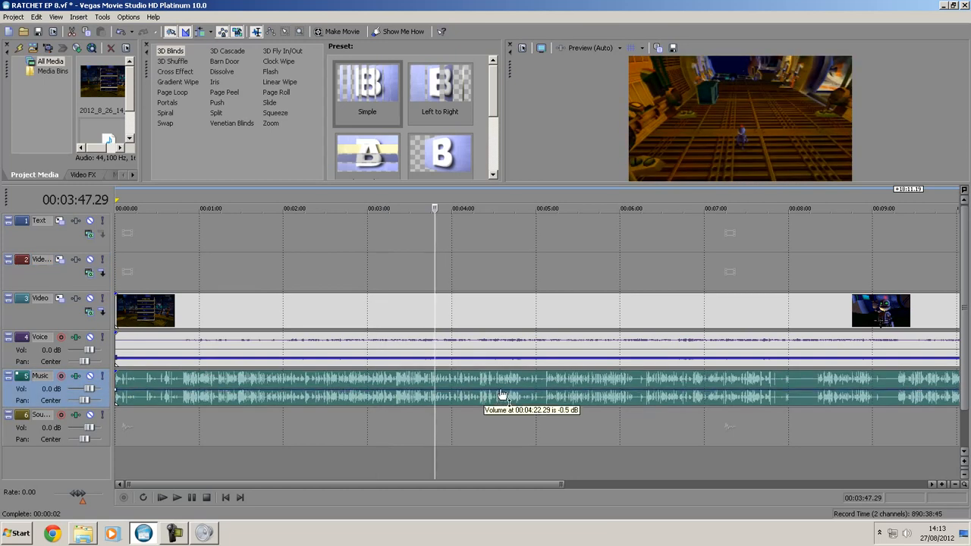
scroll(411, 380, "down", 2)
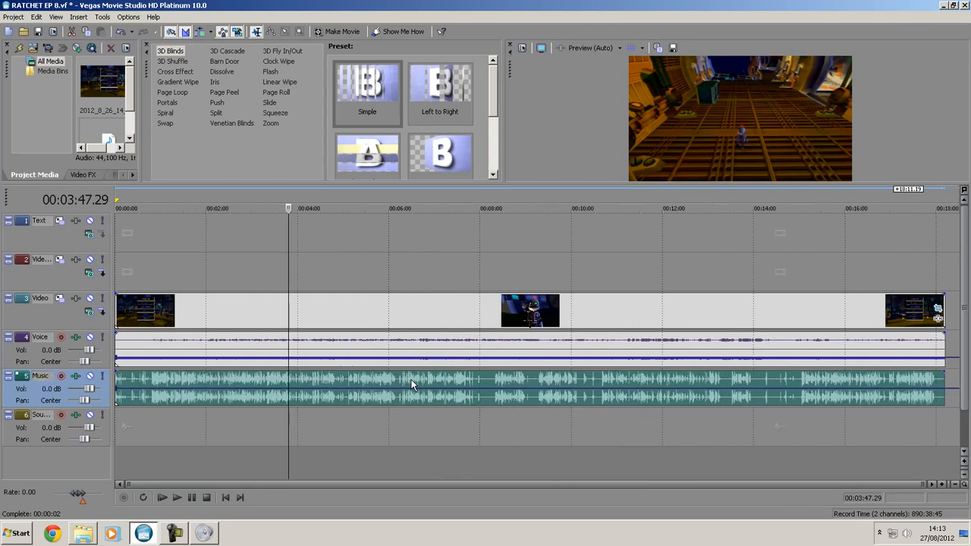
scroll(240, 379, "up", 5)
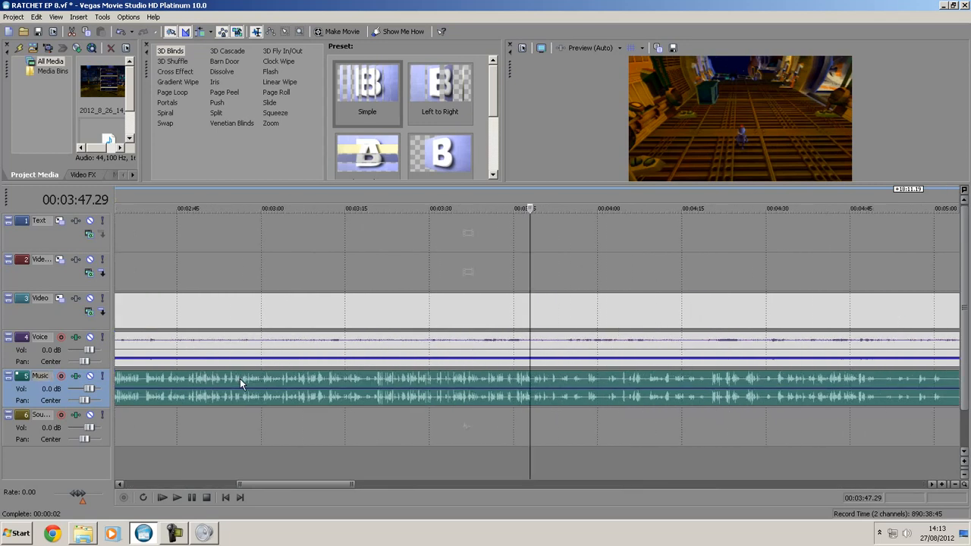
left_click_drag(308, 480, 190, 485)
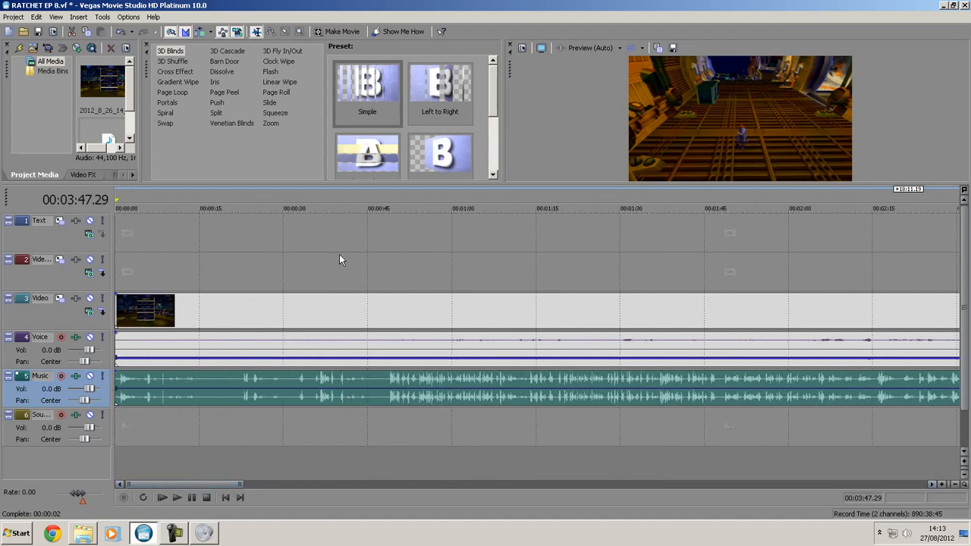
left_click(315, 256)
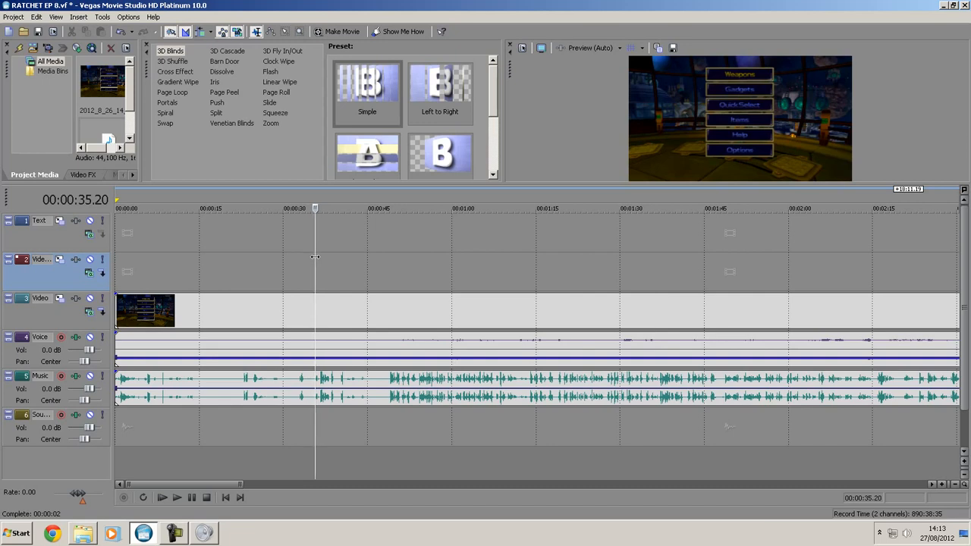
scroll(362, 371, "up", 2)
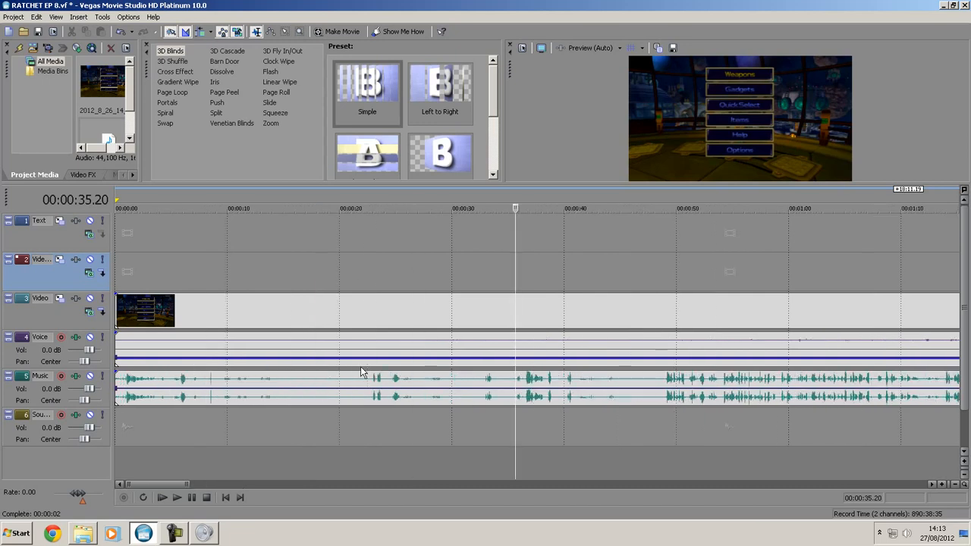
scroll(552, 357, "up", 2)
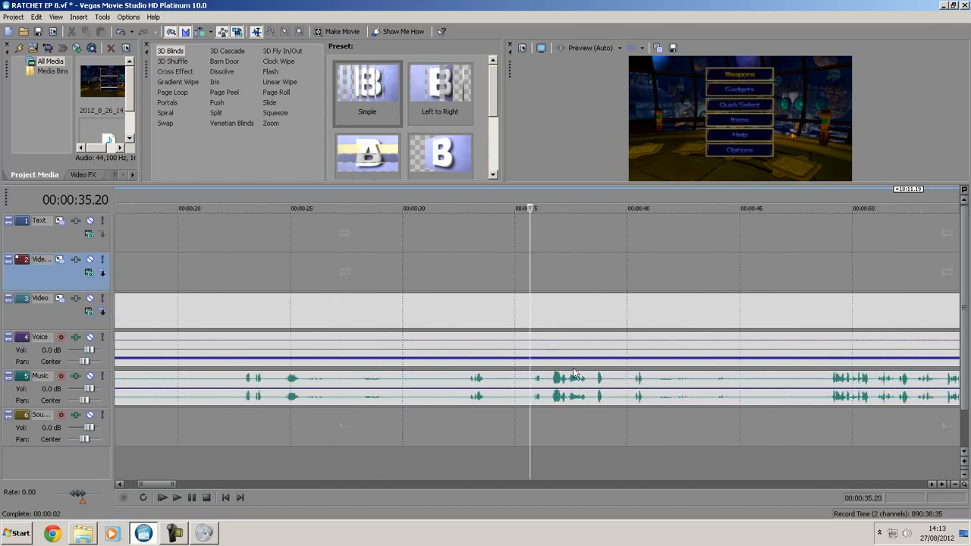
key("space")
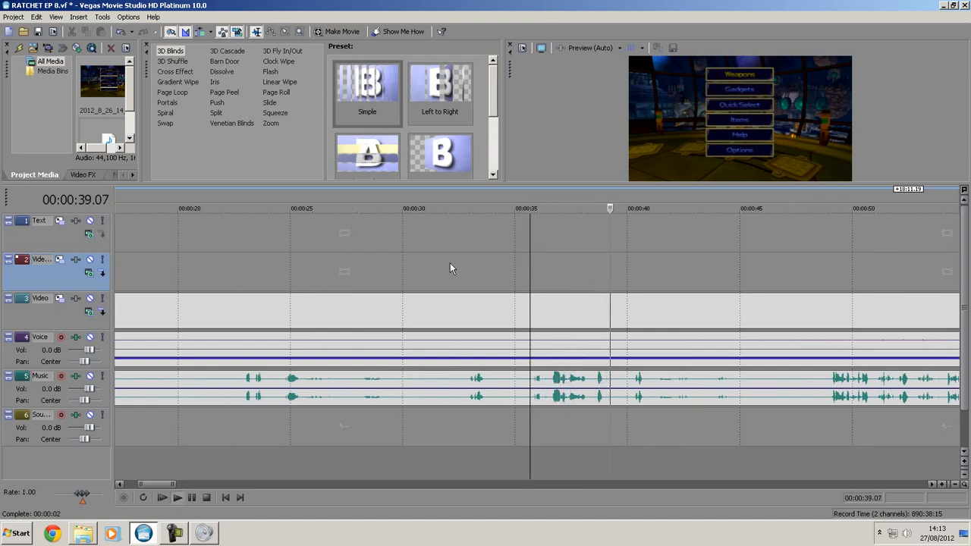
key("space")
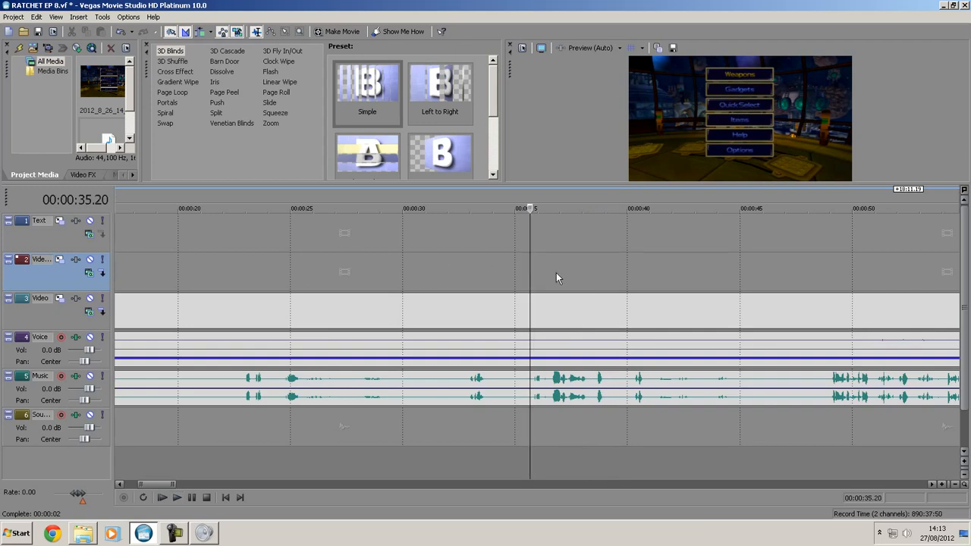
- Place the playhead at 00:00:40.14, on the frame where the in-game pause menu closes
left_click(590, 262)
scroll(600, 291, "up", 2)
left_click(719, 260)
left_click(806, 260)
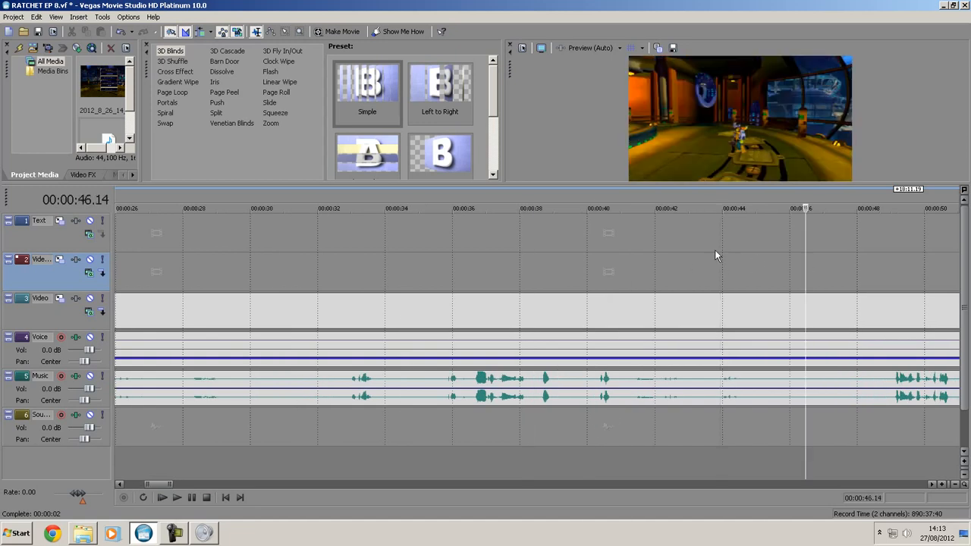
left_click(676, 252)
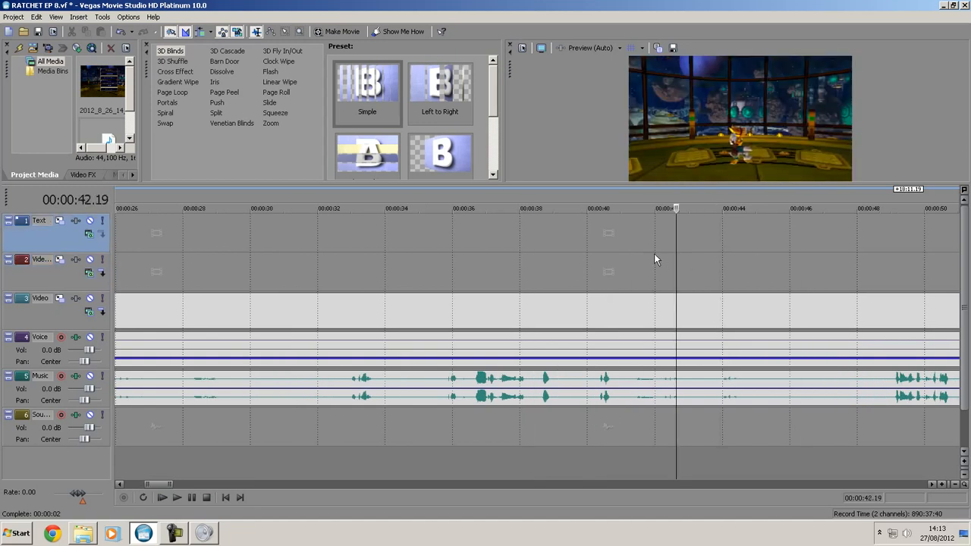
left_click(653, 258)
left_click(624, 259)
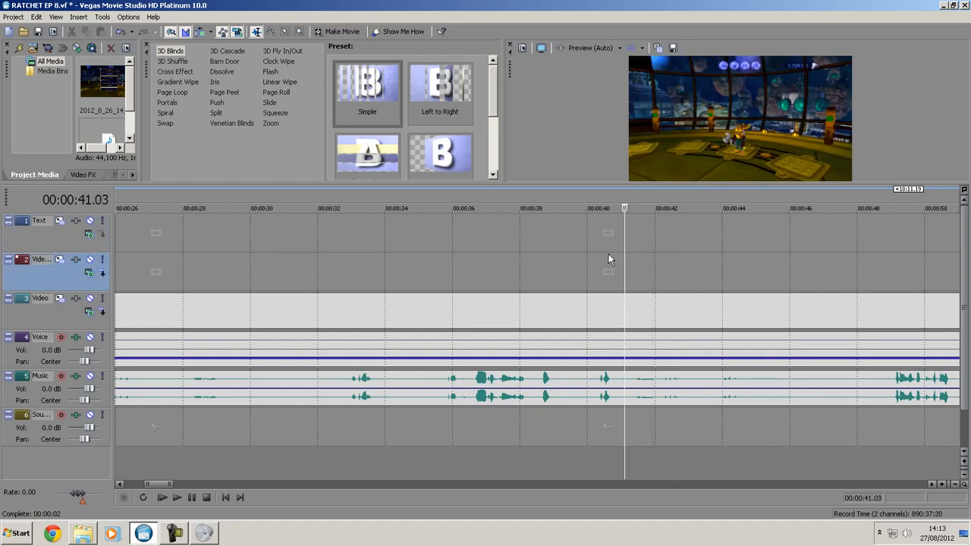
left_click(609, 260)
left_click(599, 260)
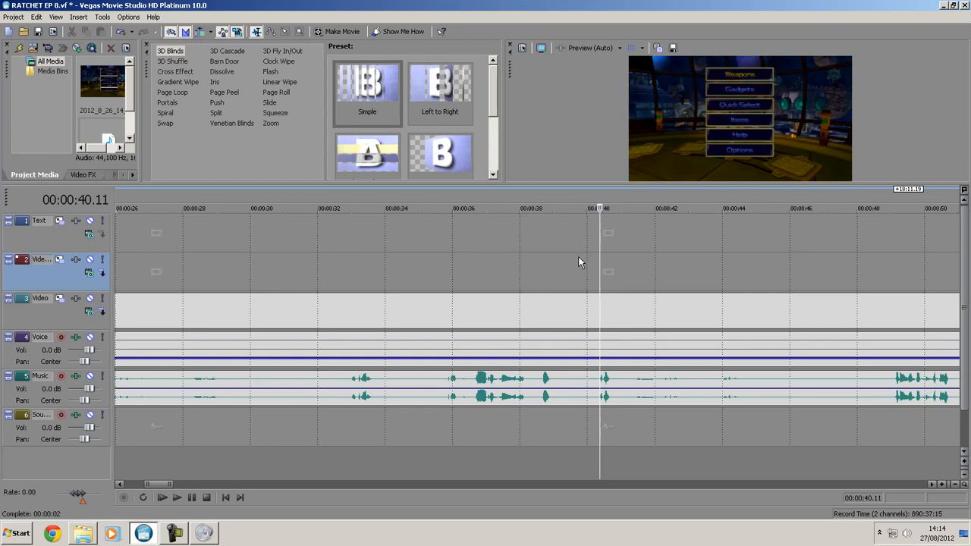
key("Right")
key("Right")
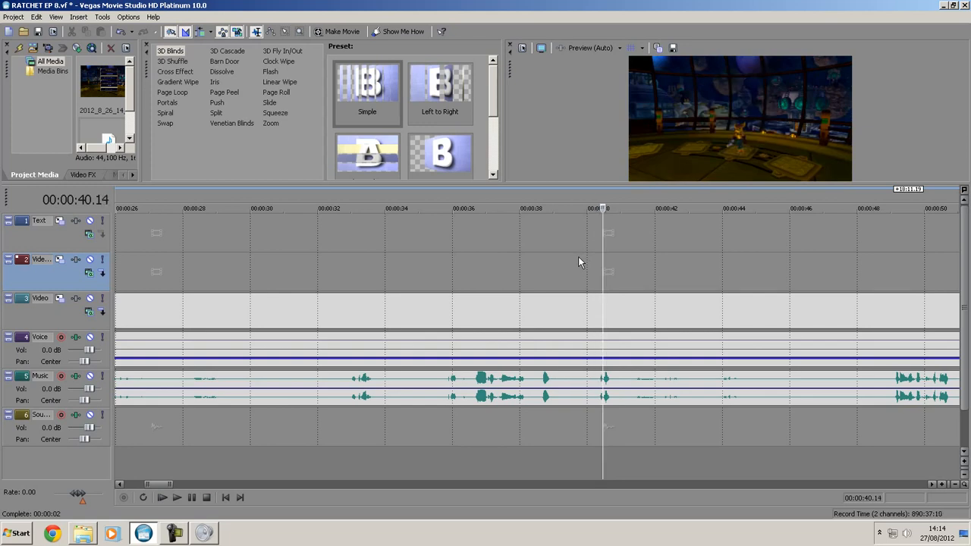
key("Right")
key("Left")
key("Left")
key("Right")
key("Left")
key("Left")
key("Right")
key("Right")
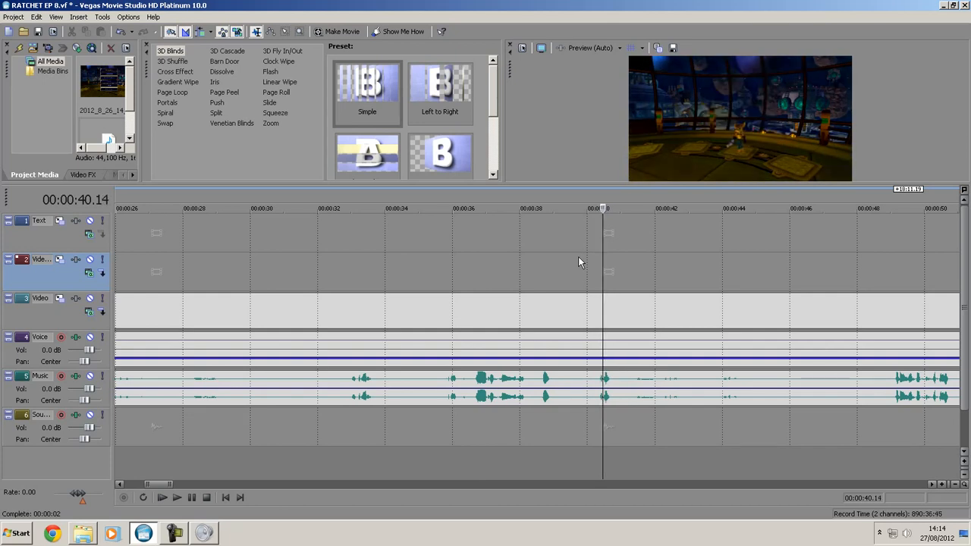
- Shift the Music track commentary later so its short peak before 00:00:39 meets the playhead at 00:00:40.14, and check the sync from 00:00:38.25
left_click(545, 383)
left_click_drag(546, 383, 604, 383)
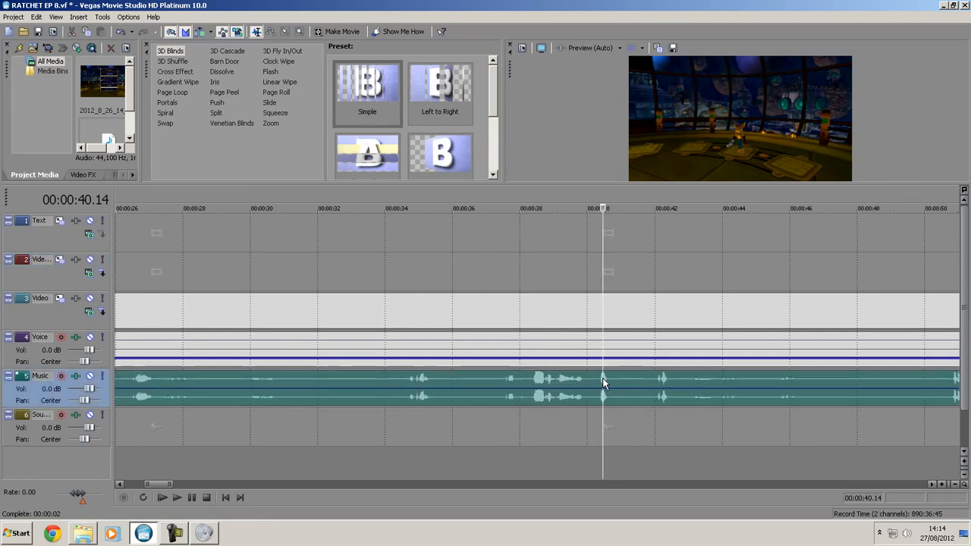
left_click(548, 270)
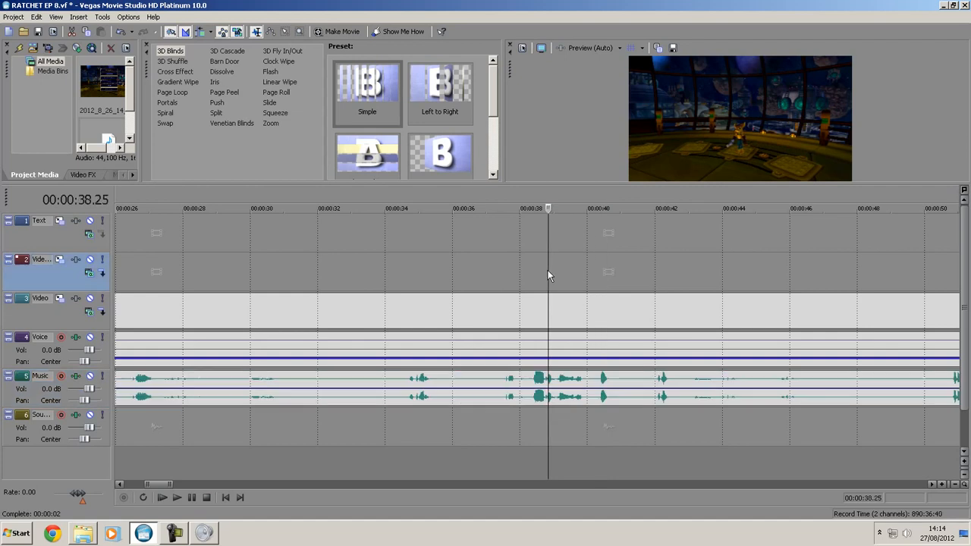
key("space")
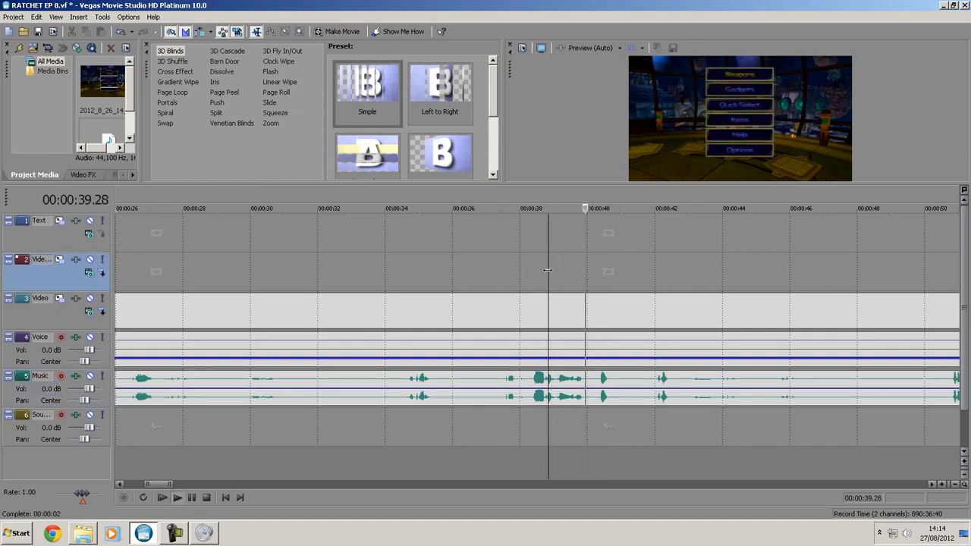
key("space")
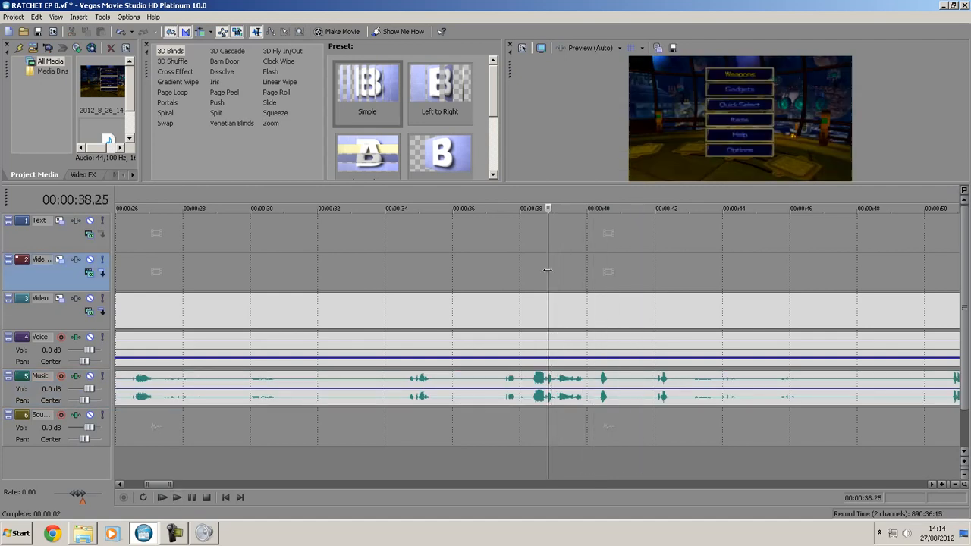
scroll(700, 376, "down", 10)
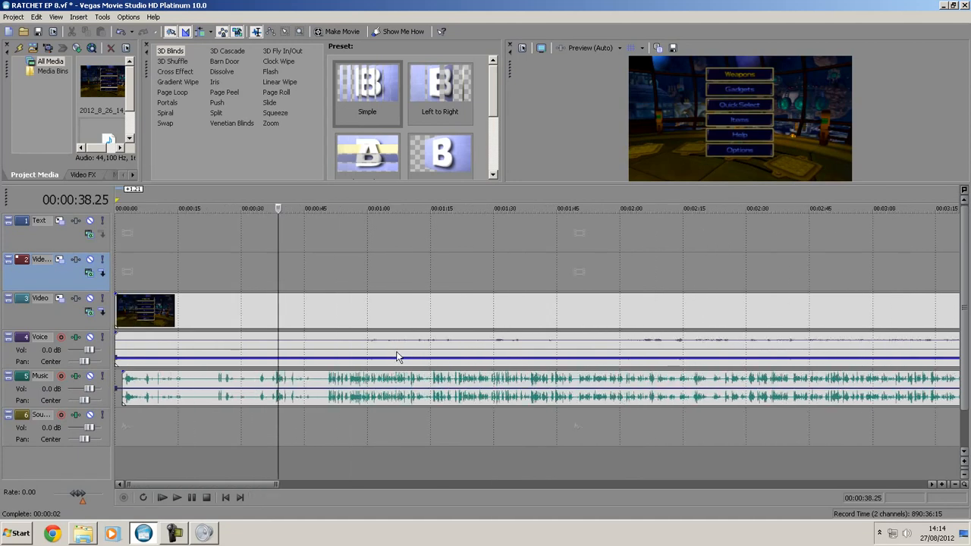
scroll(956, 396, "down", 3)
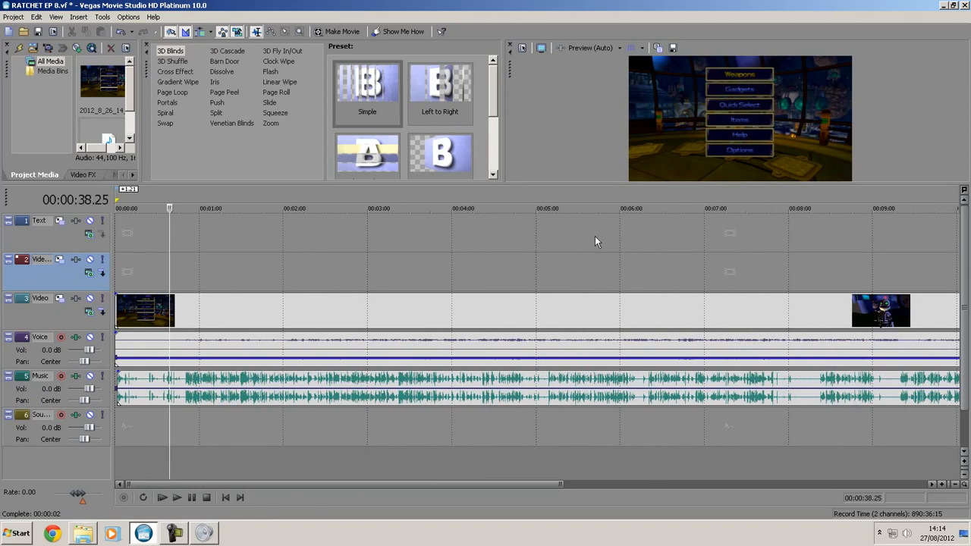
- Find where the commentary starts by playing from 00:00:50.23, and split the Video, Voice and Music events just before it at 00:00:49.03
scroll(540, 339, "up", 8)
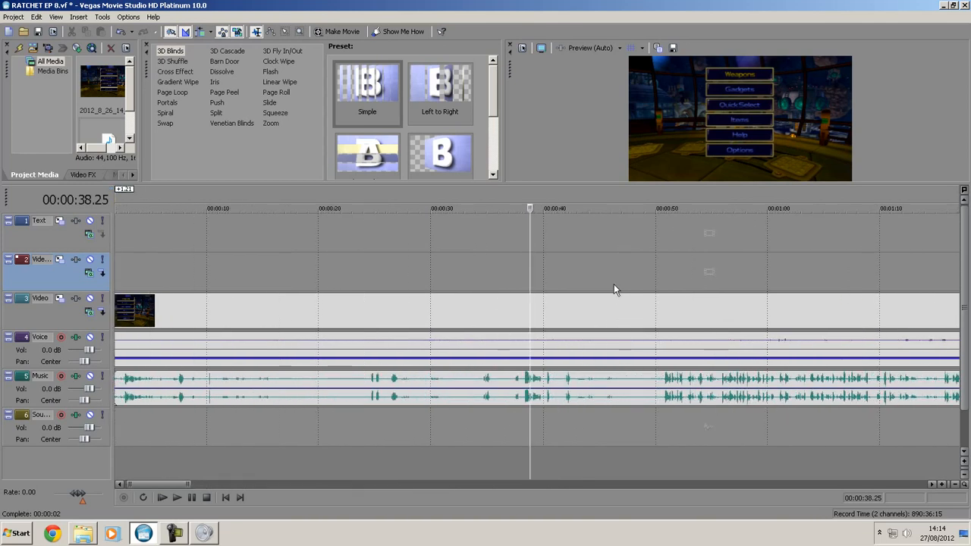
left_click(666, 362)
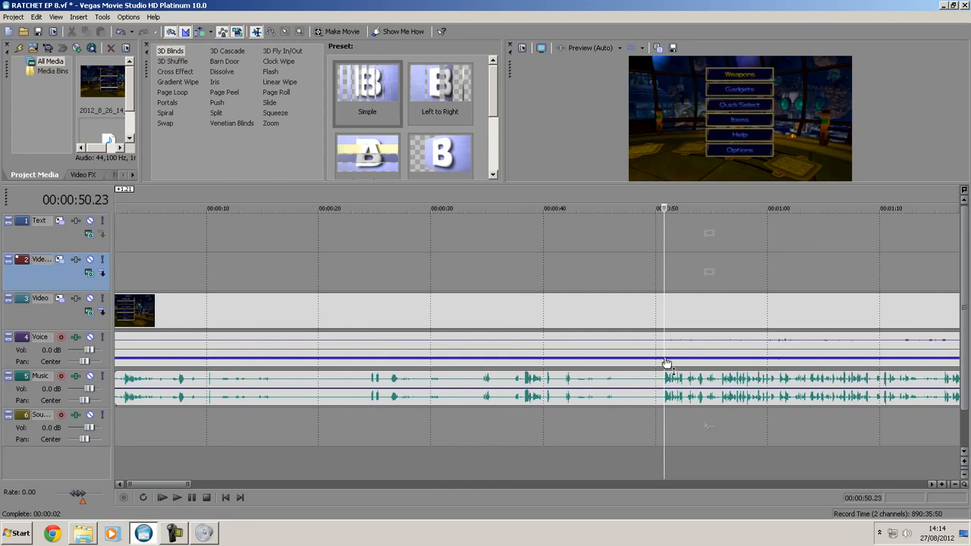
key("space")
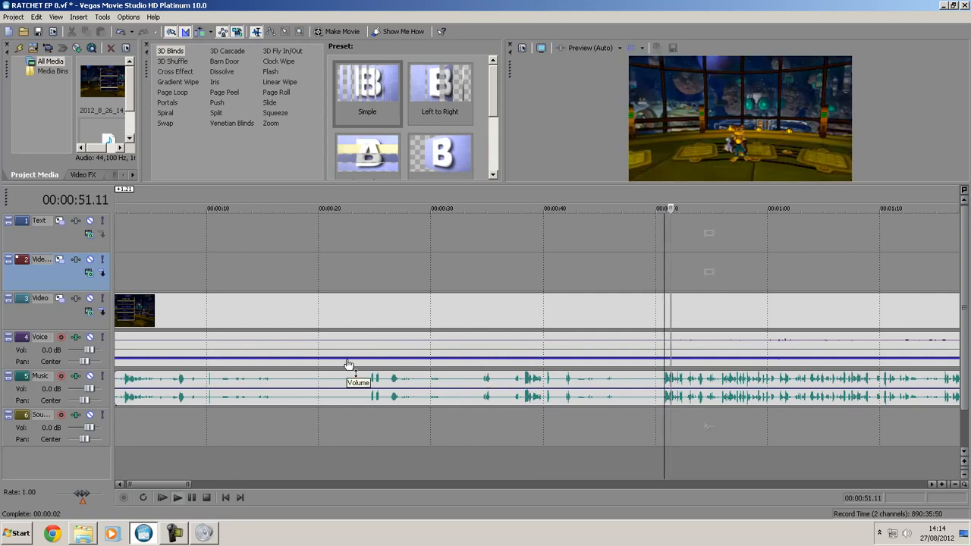
key("space")
left_click(646, 288)
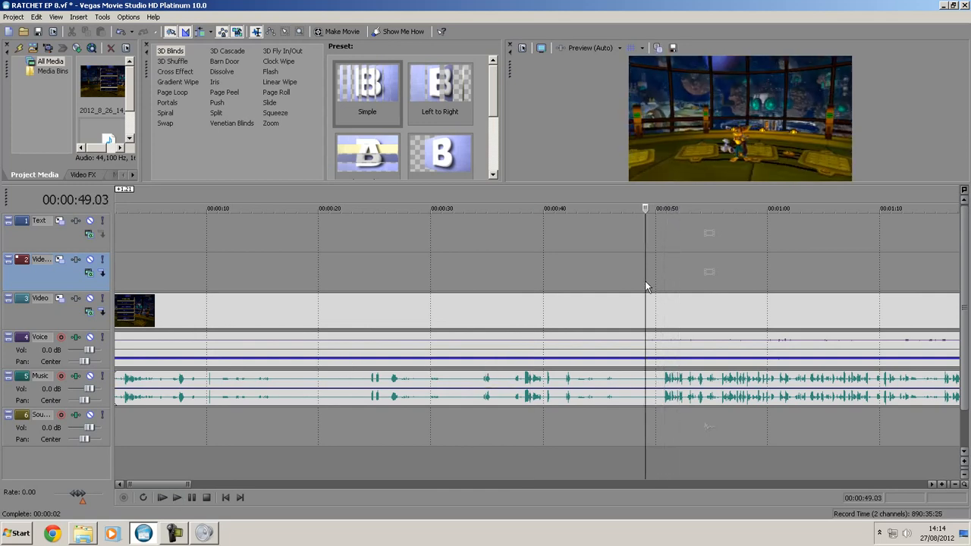
key("s")
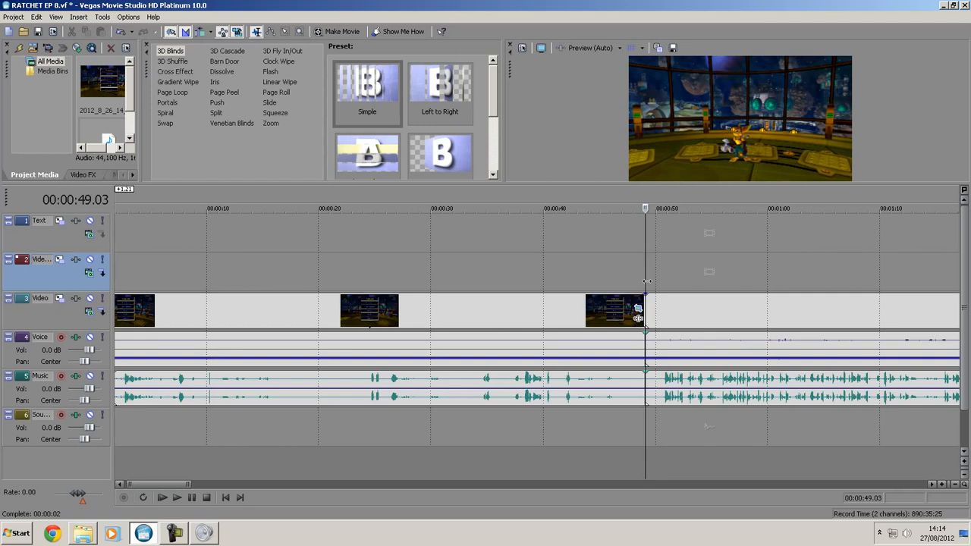
- Delete the unwanted opening pieces before the 00:00:49.03 split from the Video, Voice and Music tracks
left_click(580, 318)
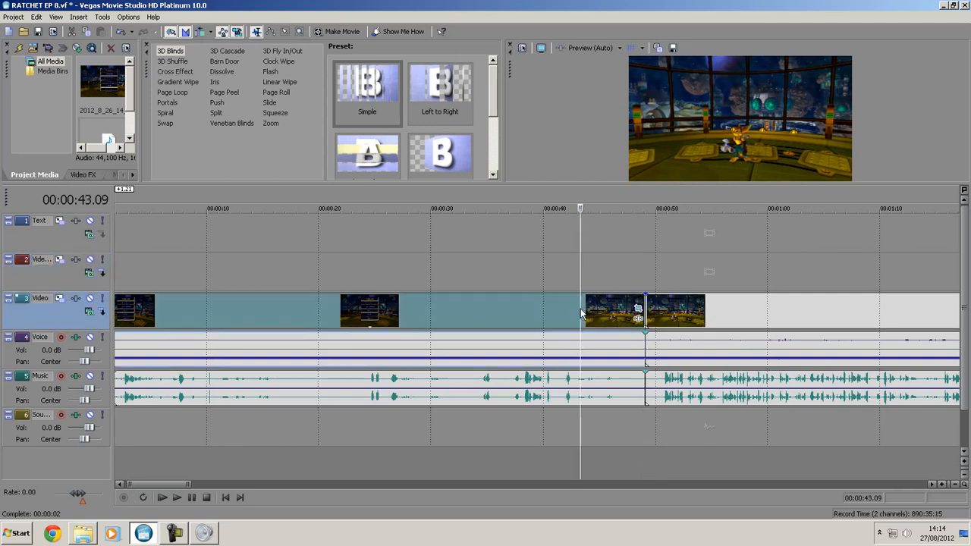
key("Delete")
left_click(557, 349)
key("Delete")
left_click(594, 382)
key("Delete")
- Select all remaining events and move them together back to the start of the timeline
key("ctrl+a")
left_click_drag(672, 317, 145, 317)
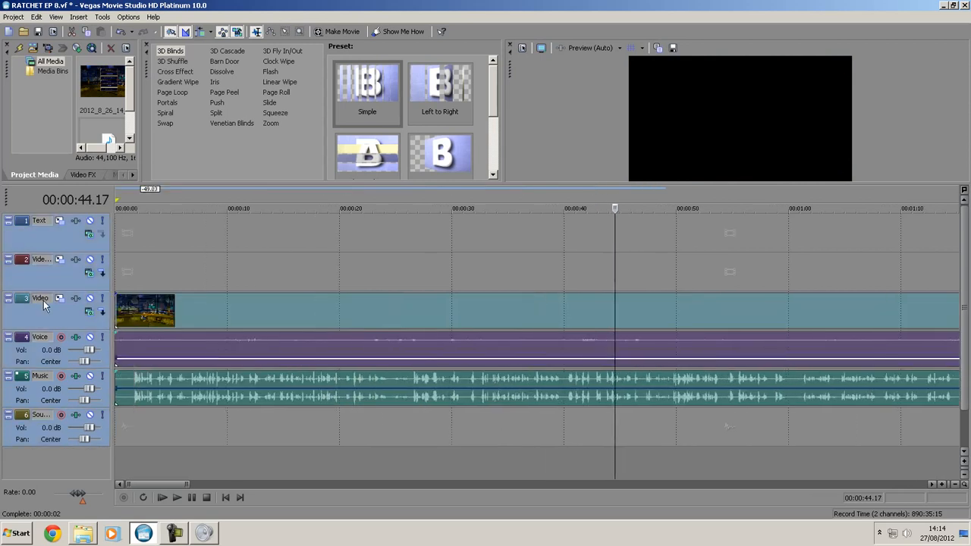
left_click(147, 256)
scroll(304, 323, "down", 10)
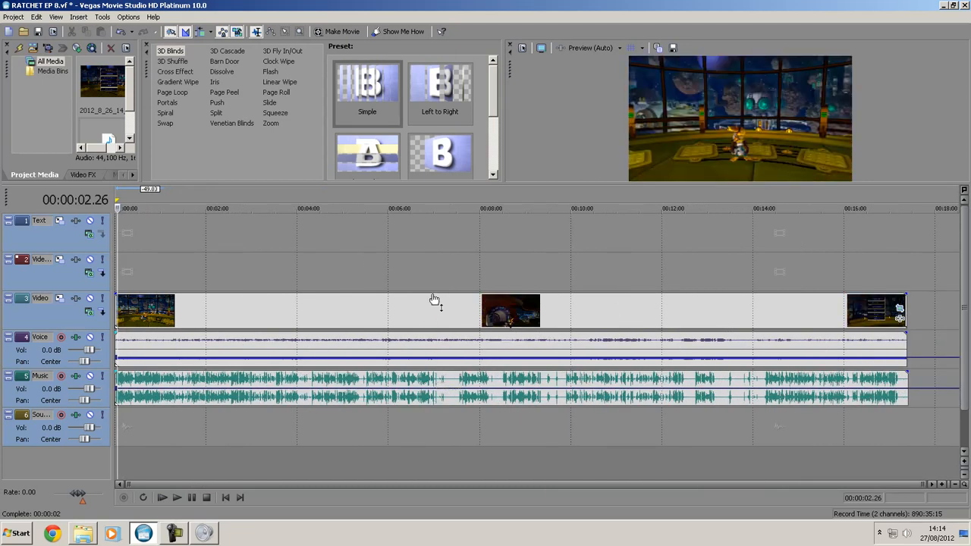
- Go to the long quiet stretch in the Music track and listen to the isolated noise from 00:07:12.03
left_click(737, 262)
left_click(443, 304)
scroll(501, 418, "up", 15)
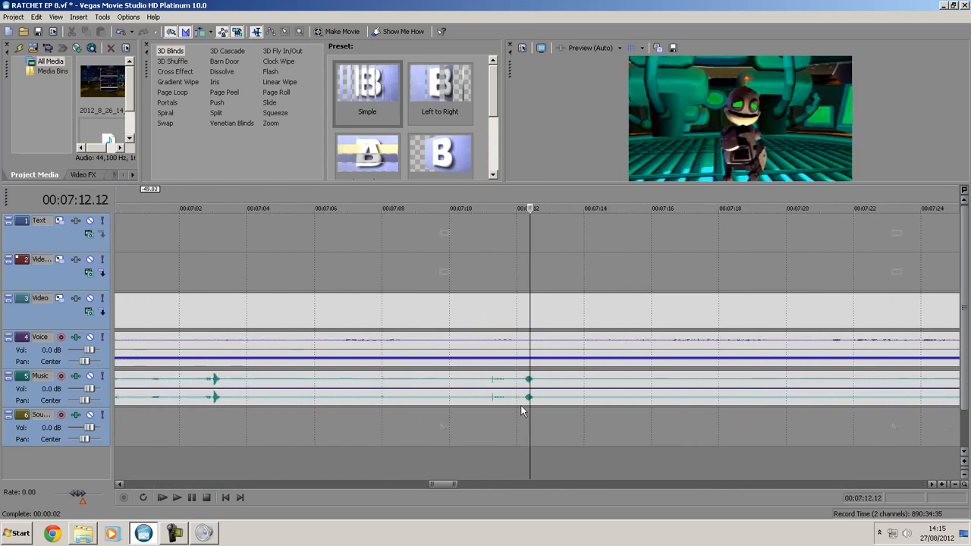
left_click(521, 406)
scroll(523, 395, "down", 3)
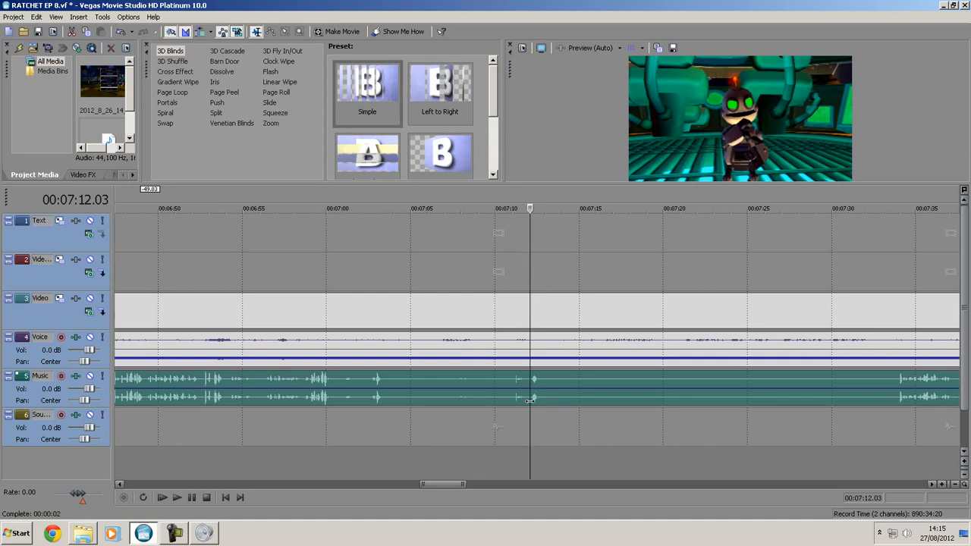
key("space")
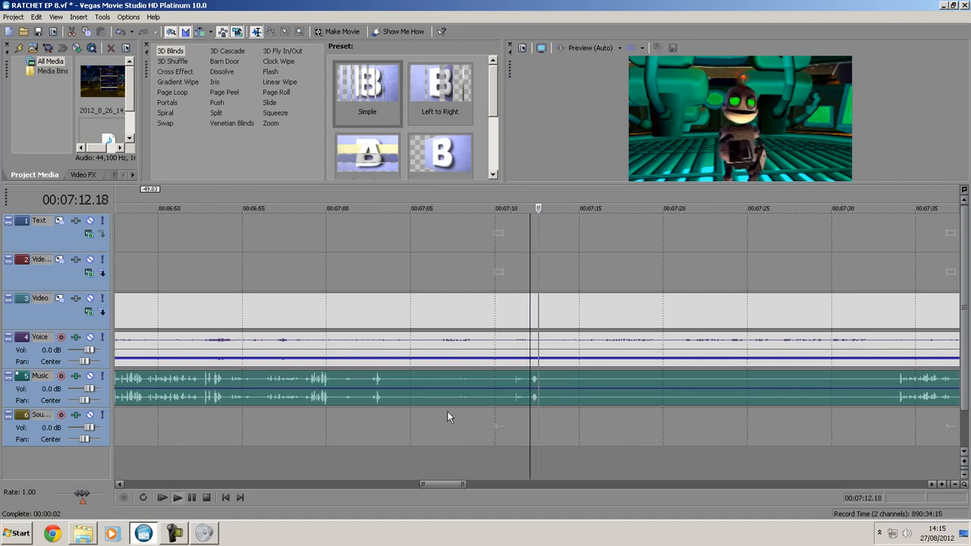
key("space")
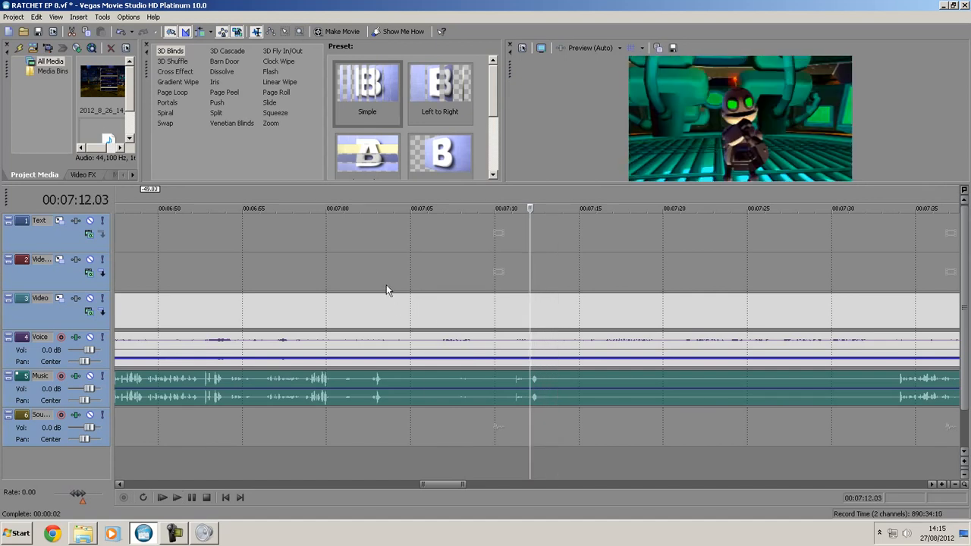
- Play both edges of the quiet stretch and add Music volume points at 00:07:03.26 and 00:07:33.13
left_click(387, 285)
left_click(374, 393)
key("space")
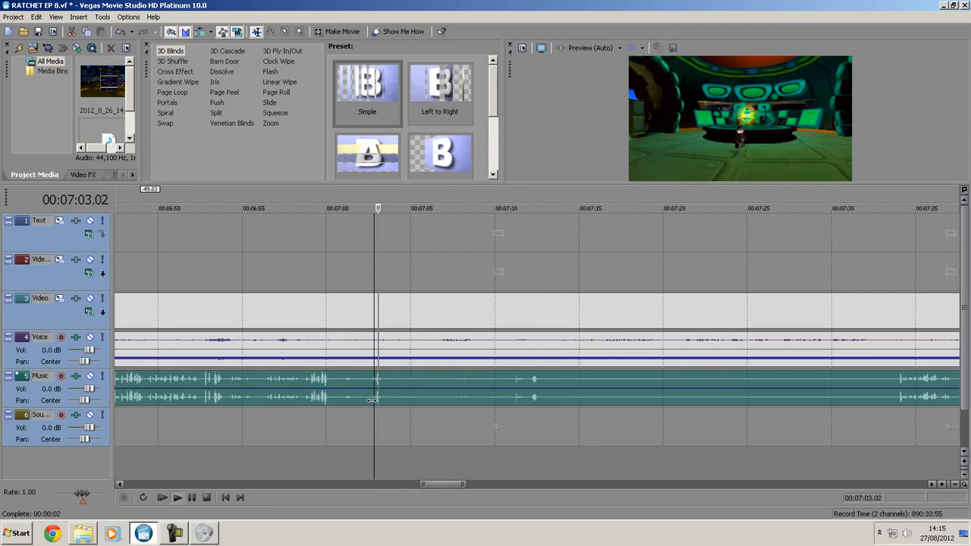
key("space")
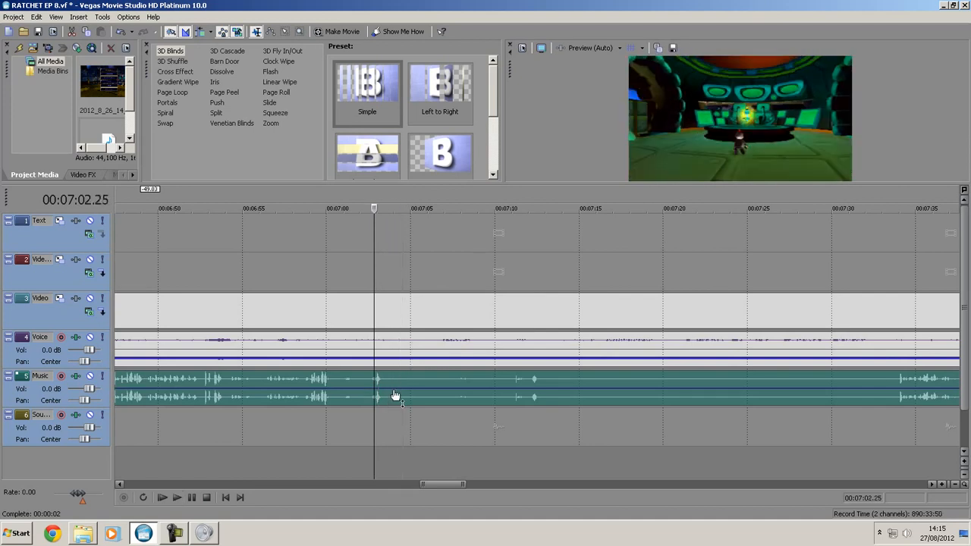
left_click(392, 393)
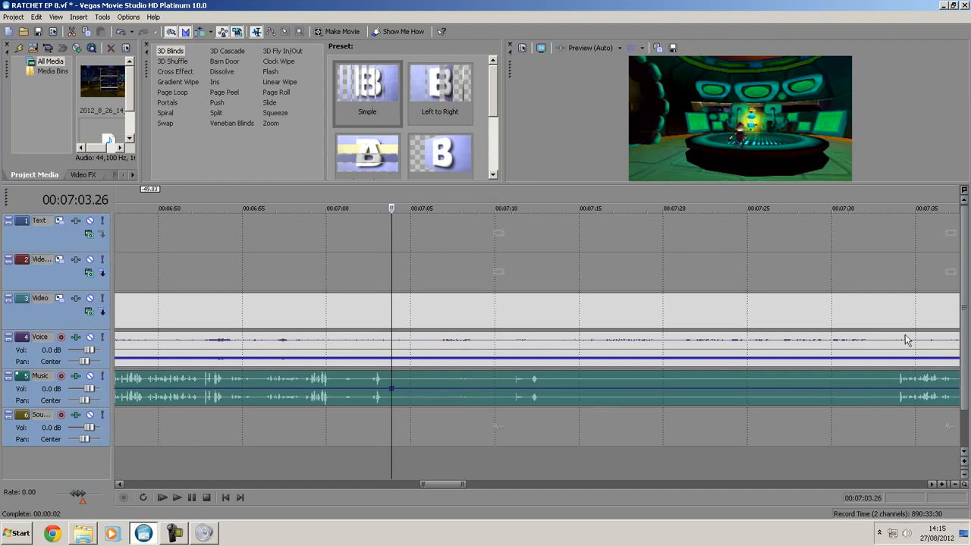
left_click(890, 273)
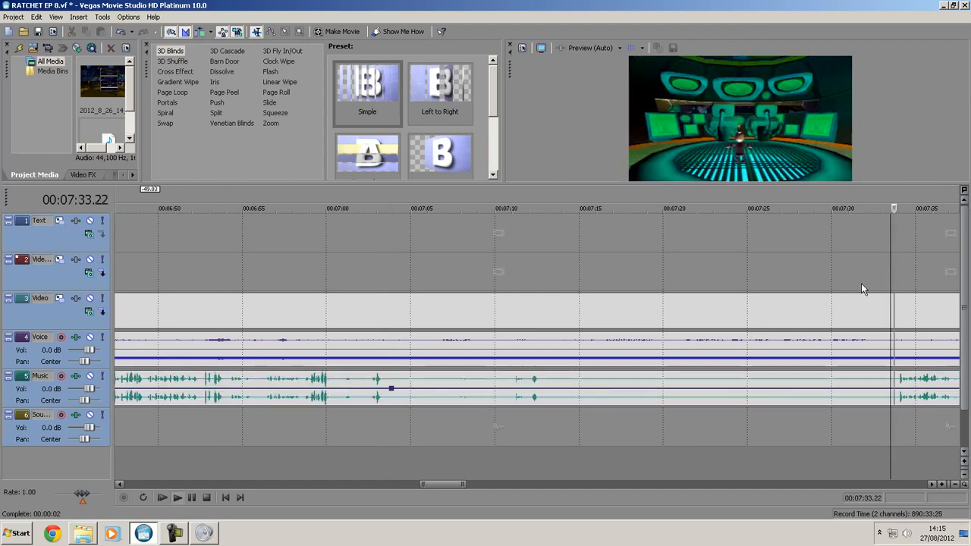
key("space")
left_click(890, 389)
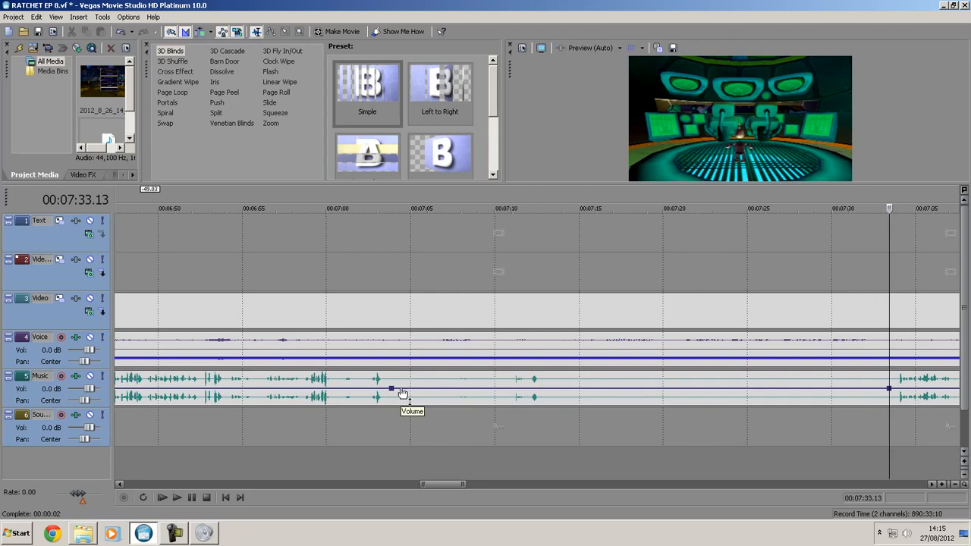
- Add two inner volume points, lower the Music volume between them to -Inf. dB, and check playback from 00:07:10.08
left_click(402, 389)
left_click(880, 390)
left_click_drag(752, 391, 751, 415)
mouse_move(806, 413)
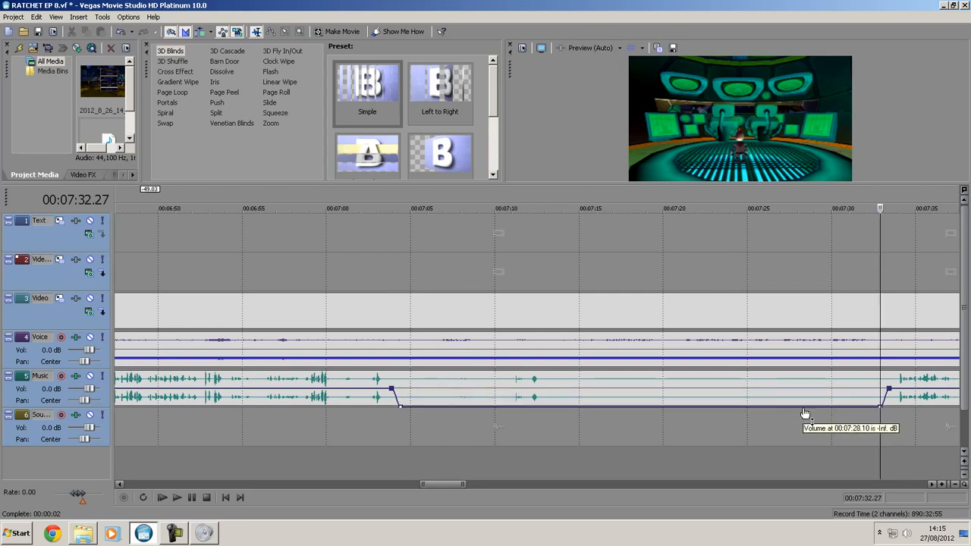
left_click(499, 275)
key("space")
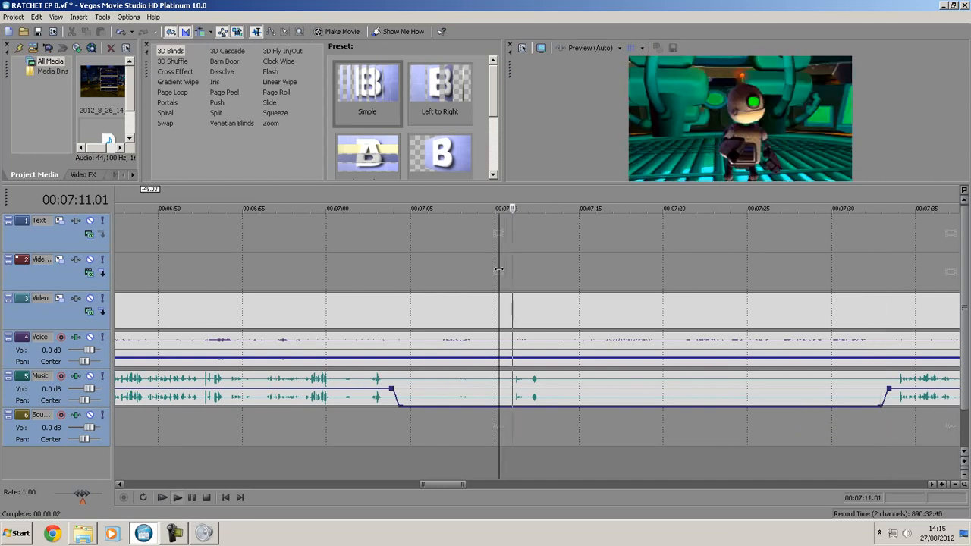
key("space")
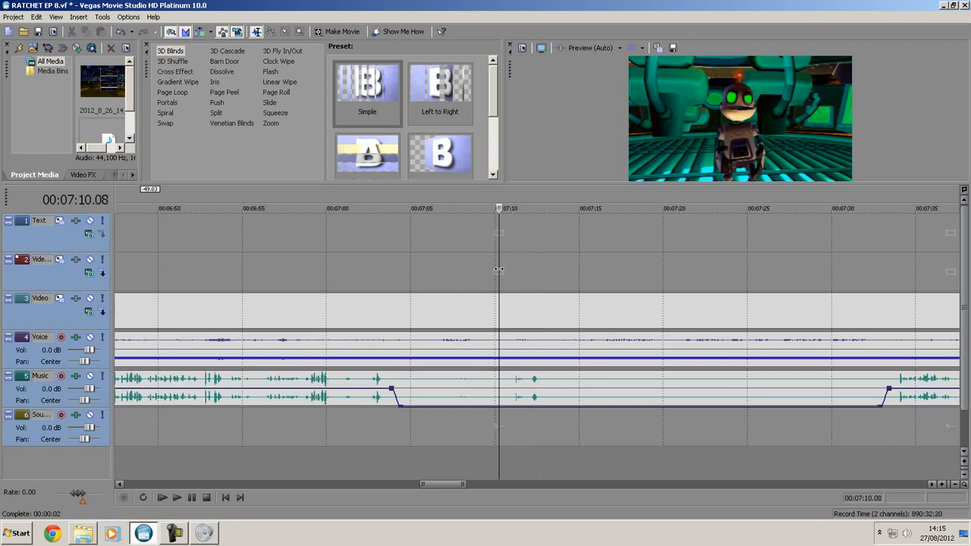
- Find the next quiet stretch in the Music track and play it from 00:08:11.20
scroll(433, 284, "down", 5)
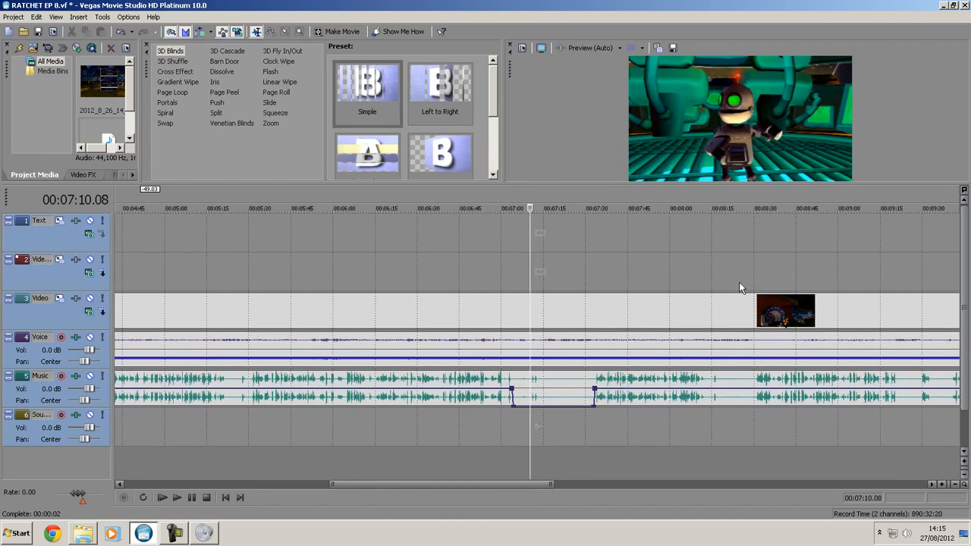
left_click(699, 303)
scroll(731, 314, "up", 5)
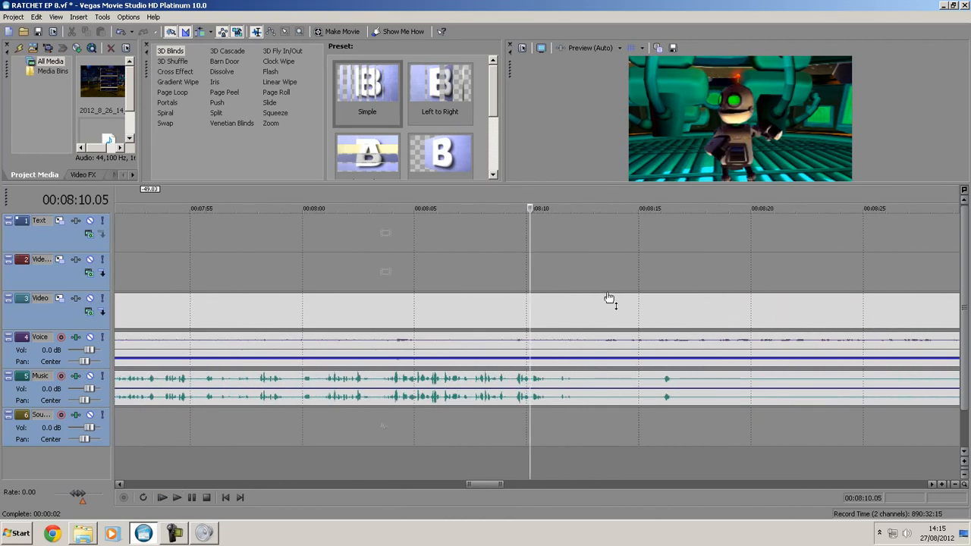
left_click(563, 281)
key("space")
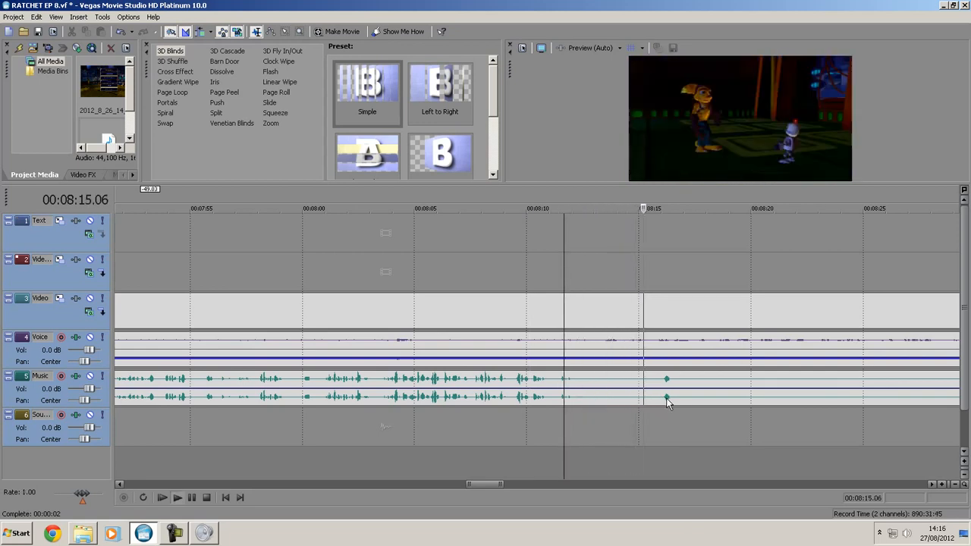
key("space")
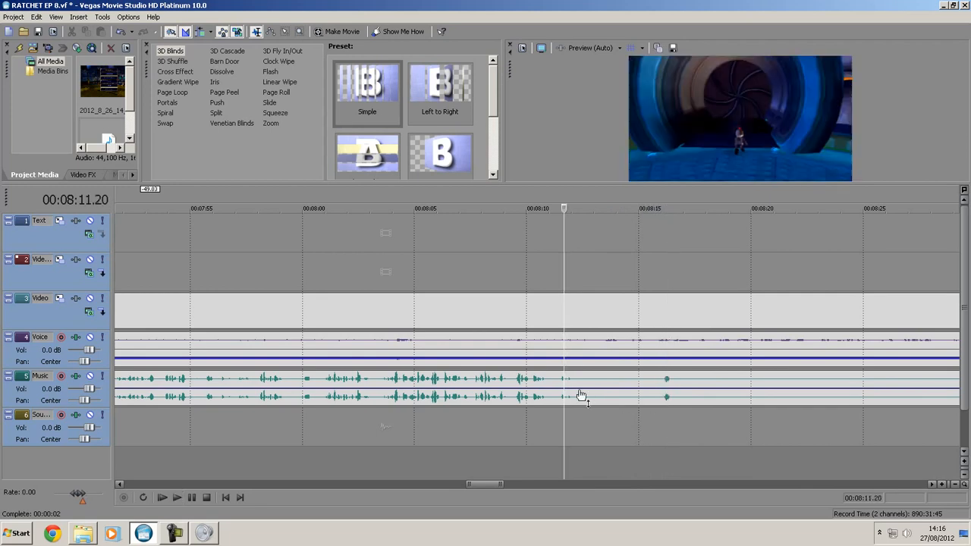
- Add paired volume points on the Music track near 00:08:12.14 and about 00:08:31, and lower the volume between them completely
left_click(583, 395)
scroll(696, 384, "down", 3)
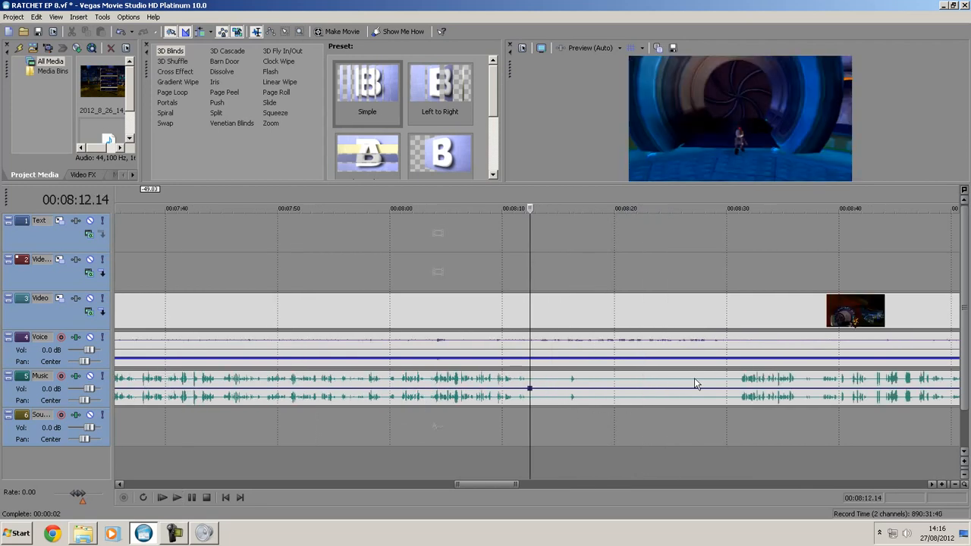
left_click(736, 395)
left_click(538, 393)
left_click_drag(598, 389, 598, 416)
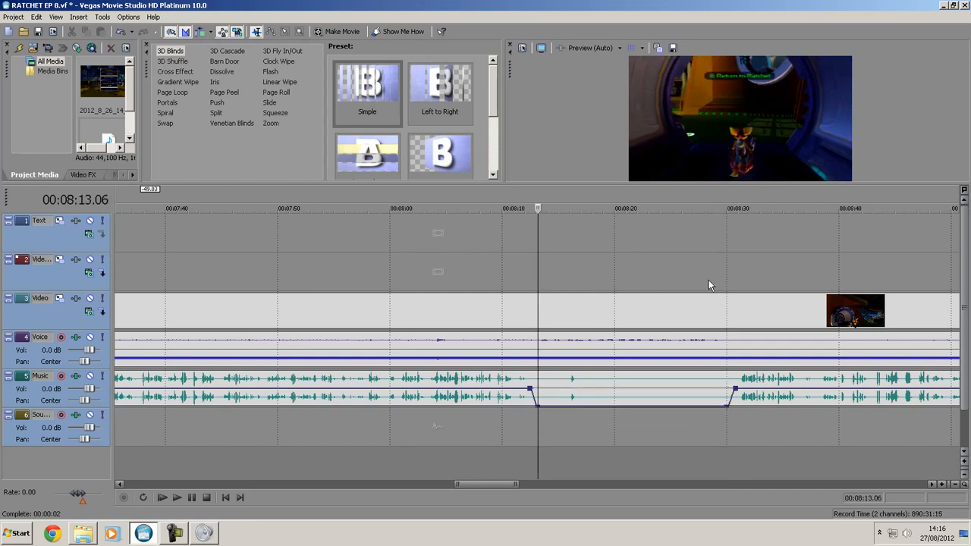
- Find the following quiet stretch in the Music track and listen to its short noise from 00:09:41.09
scroll(705, 282, "down", 4)
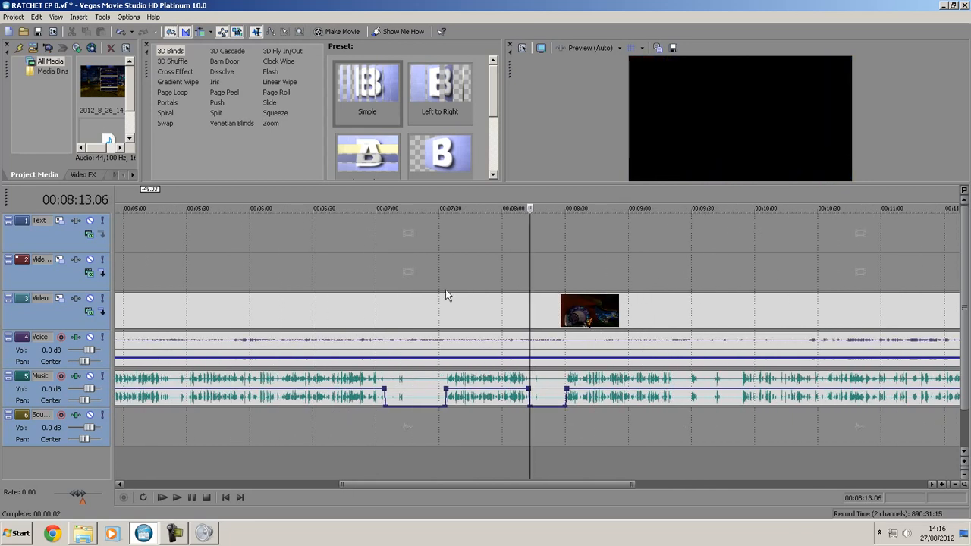
left_click(726, 296)
scroll(712, 294, "down", 2)
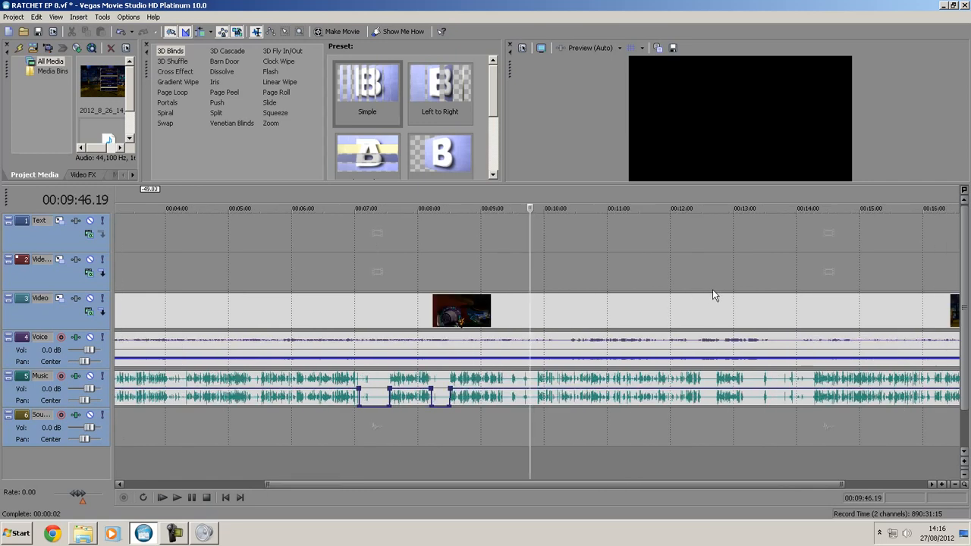
scroll(480, 335, "up", 8)
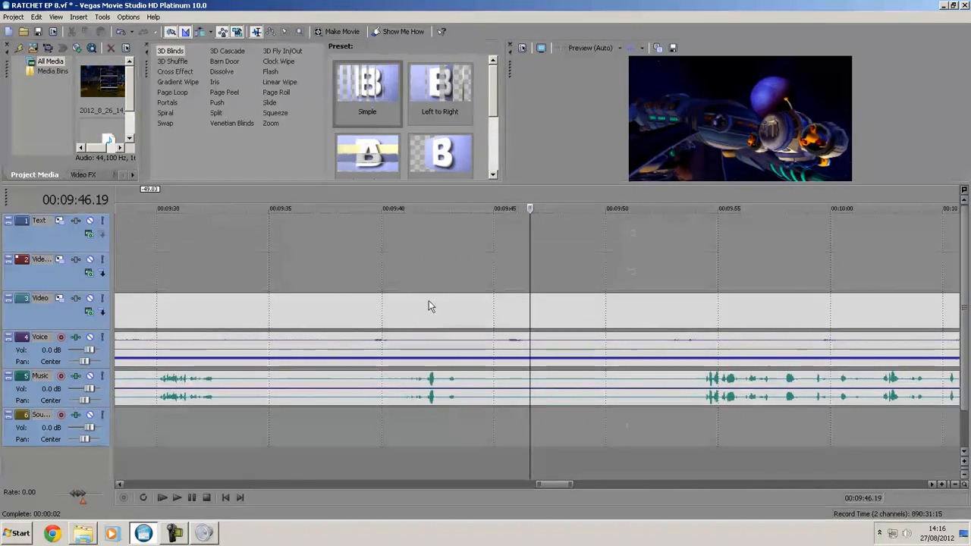
left_click(420, 275)
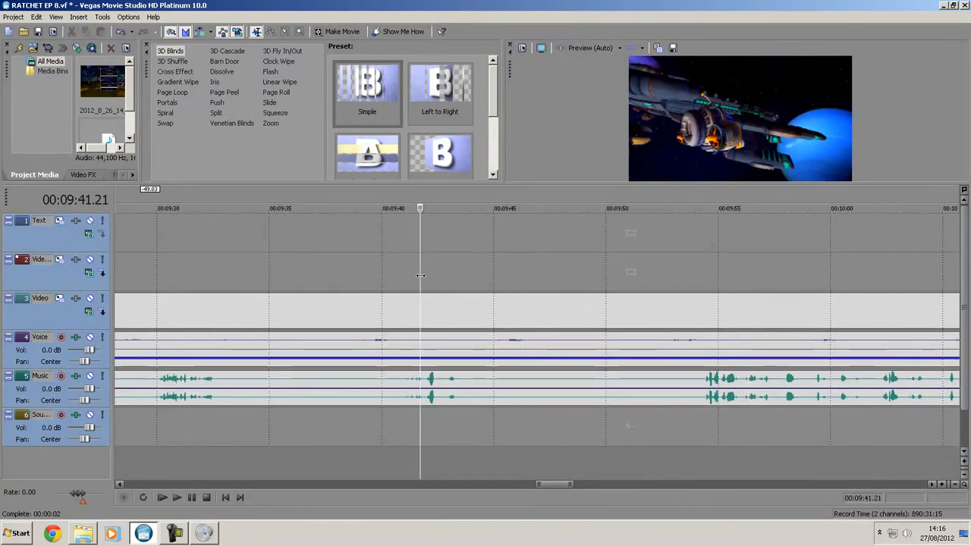
left_click(434, 279)
left_click(411, 279)
key("space")
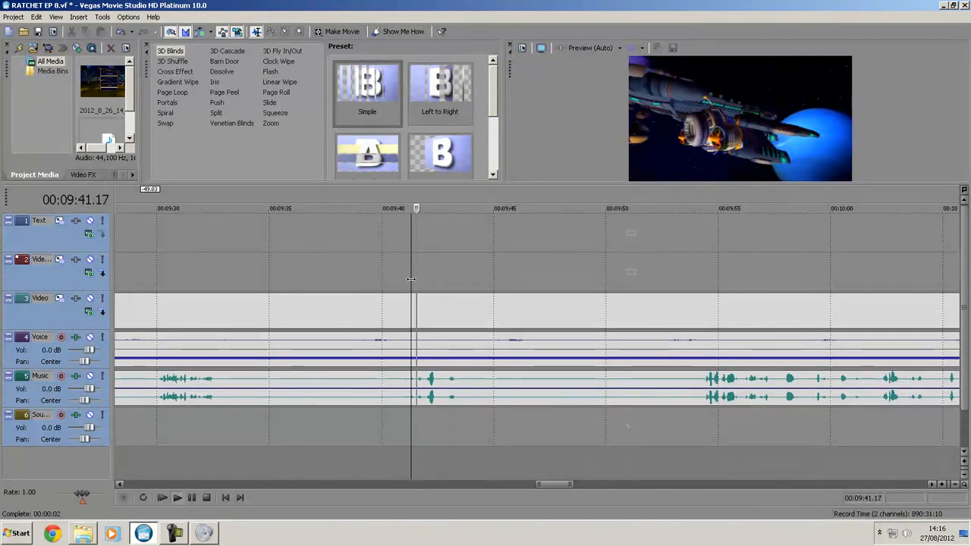
key("space")
scroll(440, 282, "down", 2)
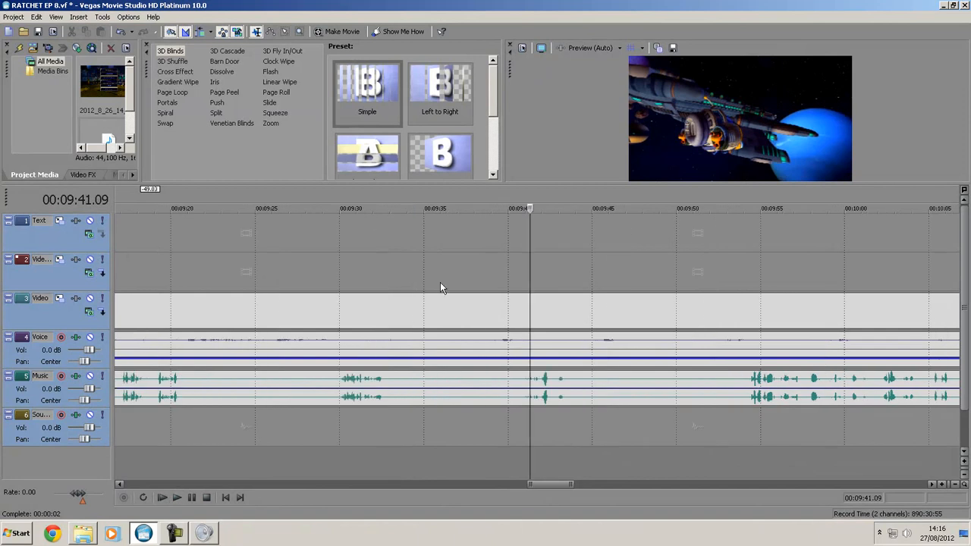
- Add paired volume points on the Music track near 00:09:33.07 and 00:09:53.17, and lower the volume between them completely
left_click(393, 393)
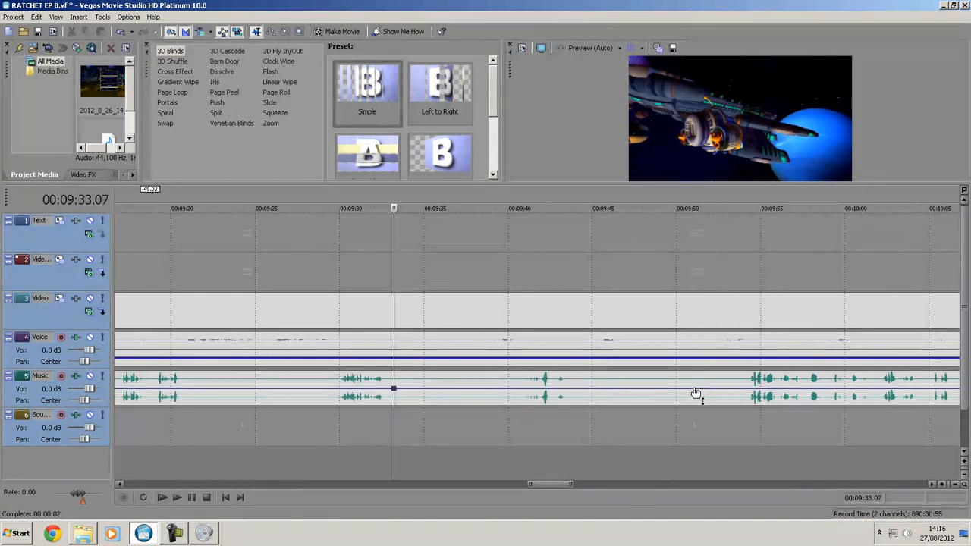
left_click(744, 393)
left_click(702, 396)
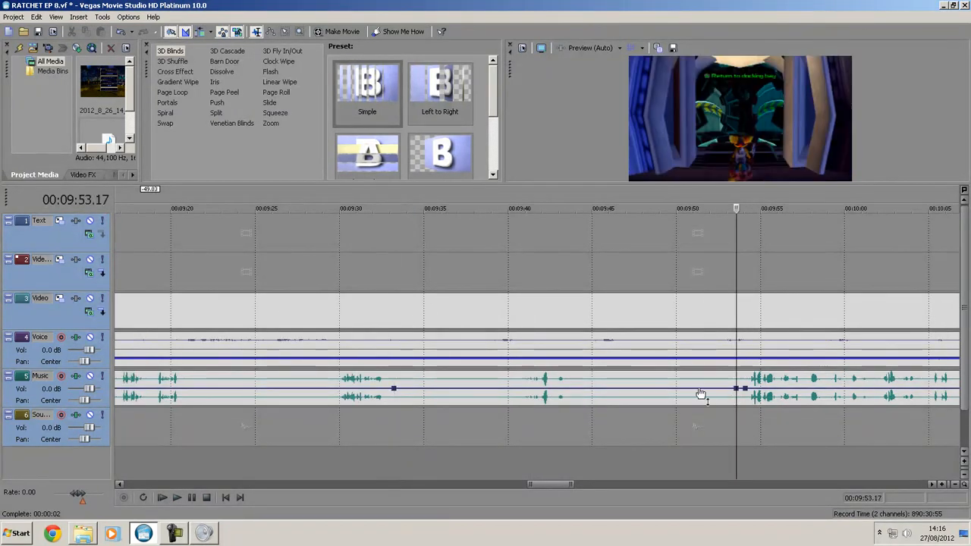
left_click(403, 392)
left_click(347, 271)
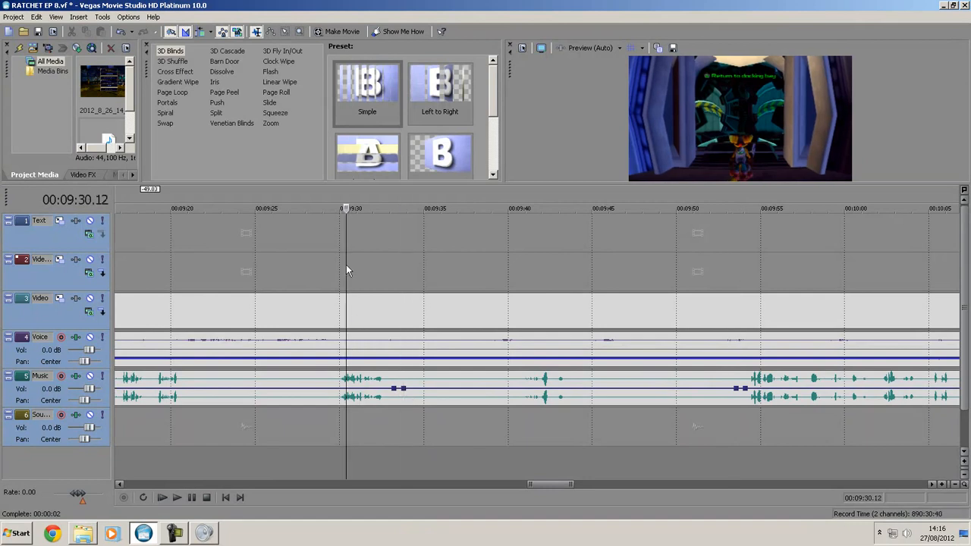
key("space")
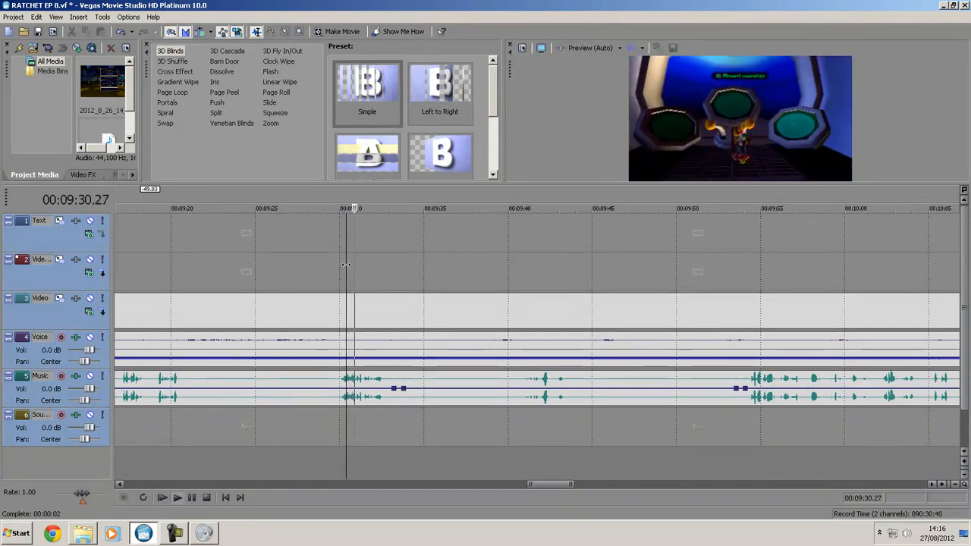
key("space")
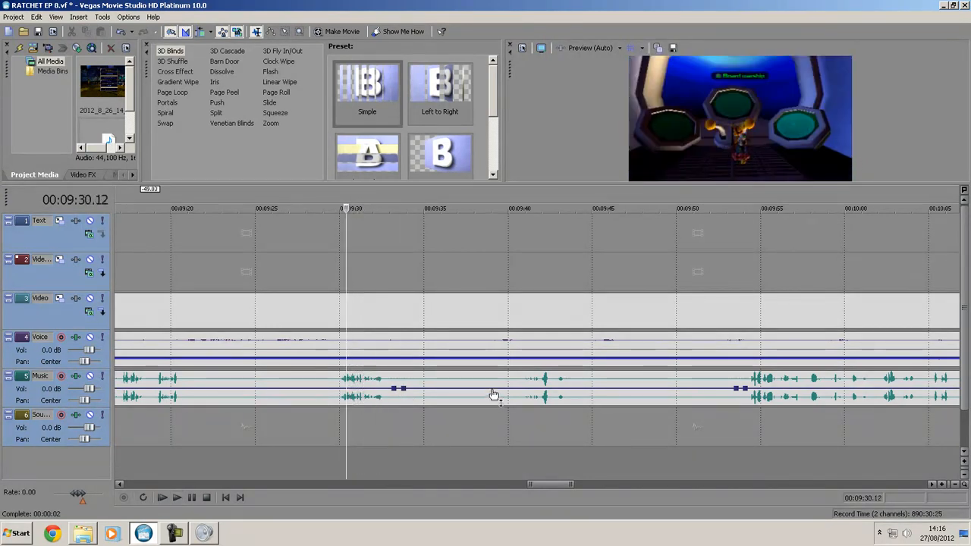
left_click_drag(489, 389, 496, 433)
- Find the next quiet stretch in the Music track and listen to its noises from 00:13:30.09 and about 00:13:49
scroll(354, 381, "down", 6)
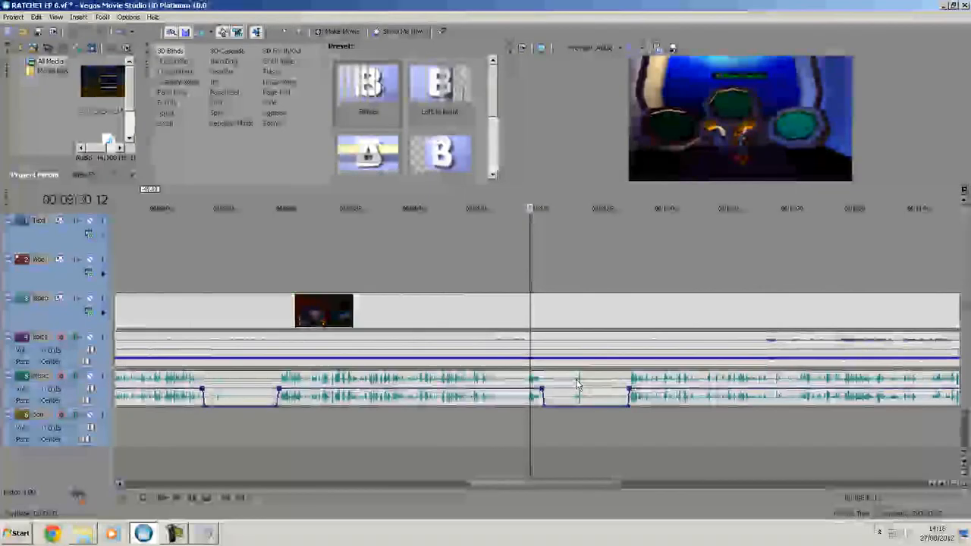
left_click(779, 292)
scroll(766, 365, "up", 6)
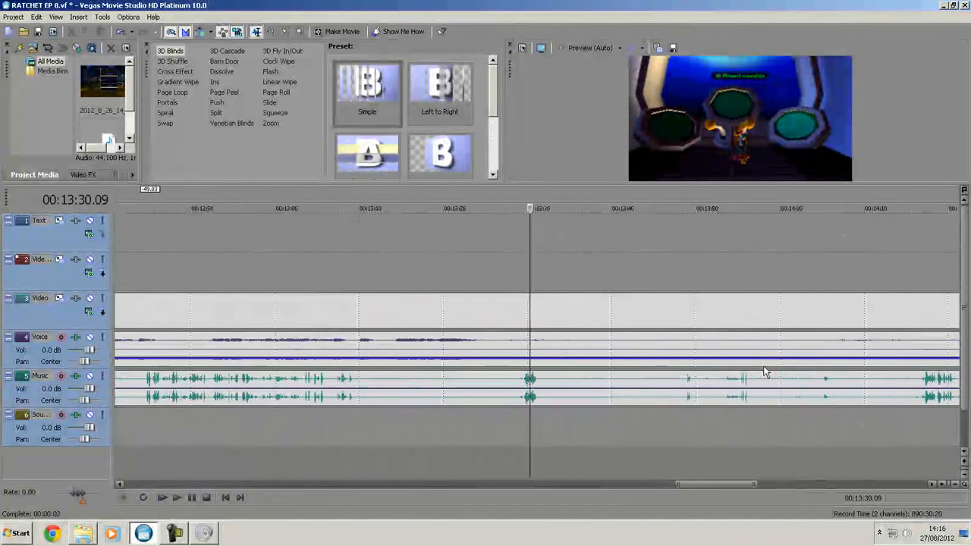
key("space")
key("space")
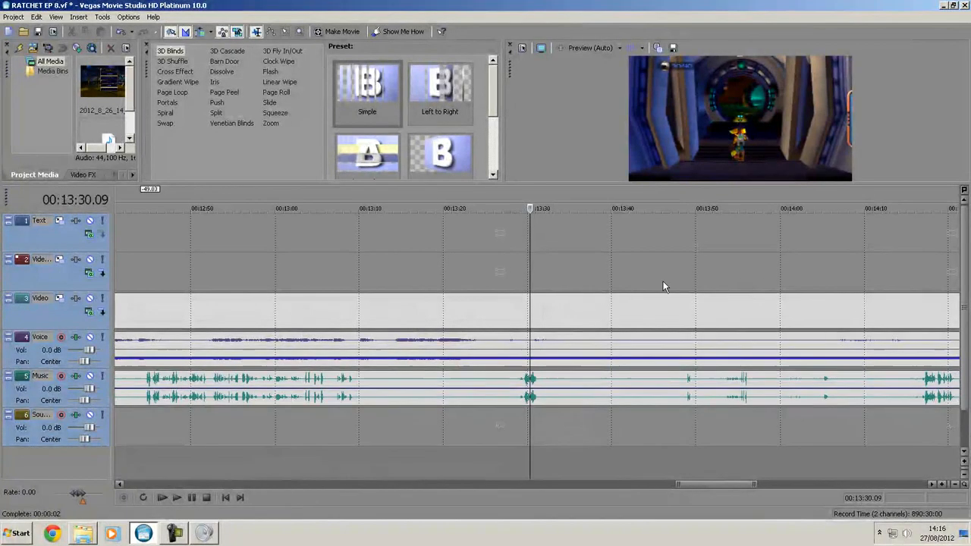
left_click(685, 284)
key("space")
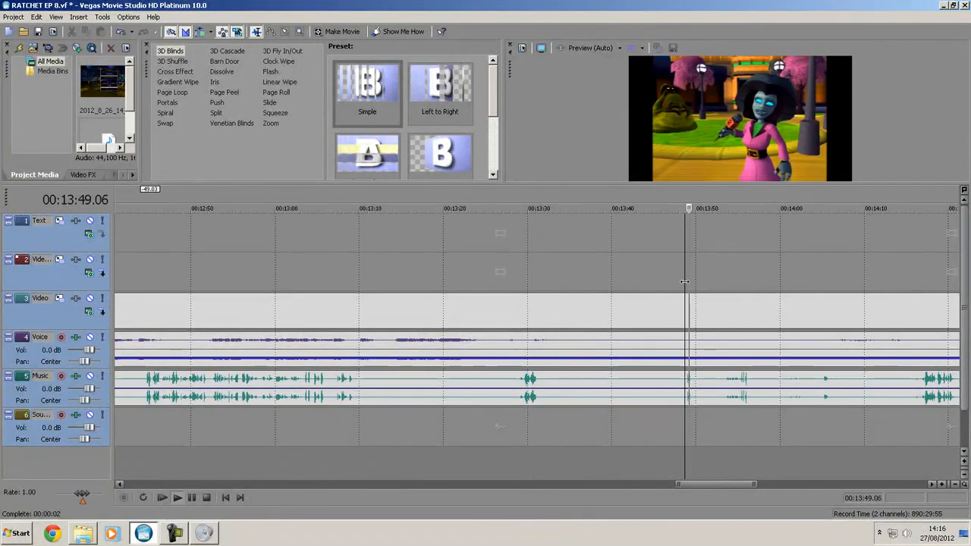
key("space")
- Add paired volume points on the Music track near 00:13:32.01 and 00:14:14.09, and lower the volume between them completely
left_click(545, 391)
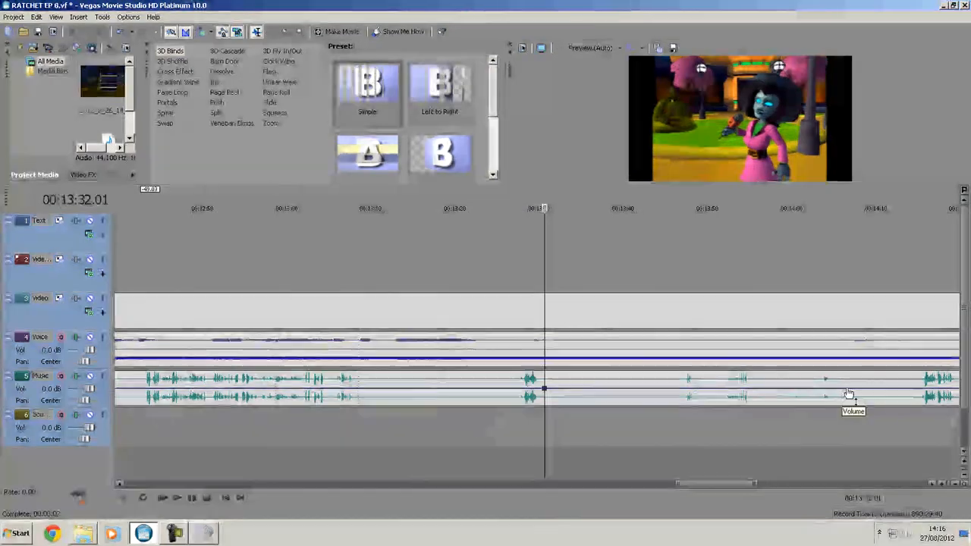
left_click(911, 392)
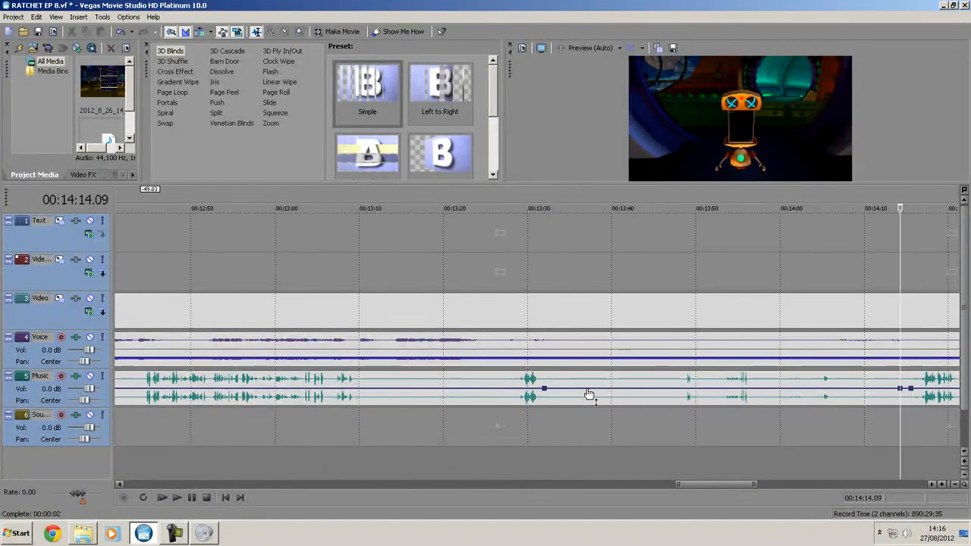
left_click(551, 393)
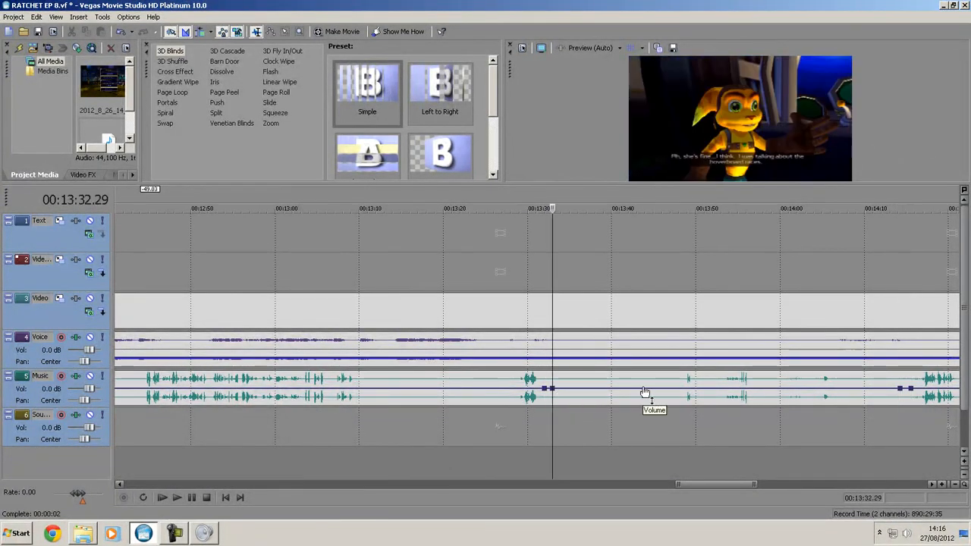
left_click_drag(645, 390, 646, 463)
- Look over the silenced stretches across the whole Music track and examine the one around 00:08:18.15
scroll(454, 335, "down", 3)
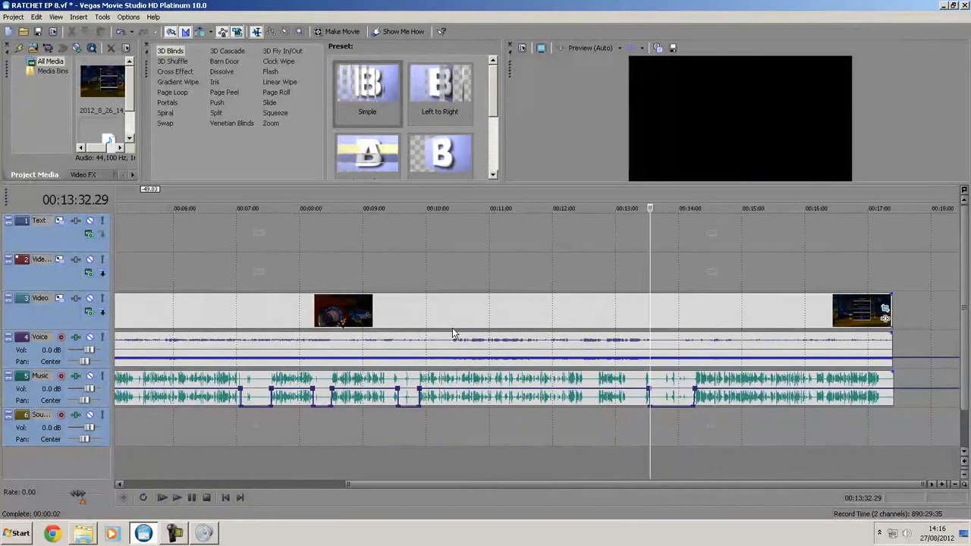
scroll(330, 342, "down", 2)
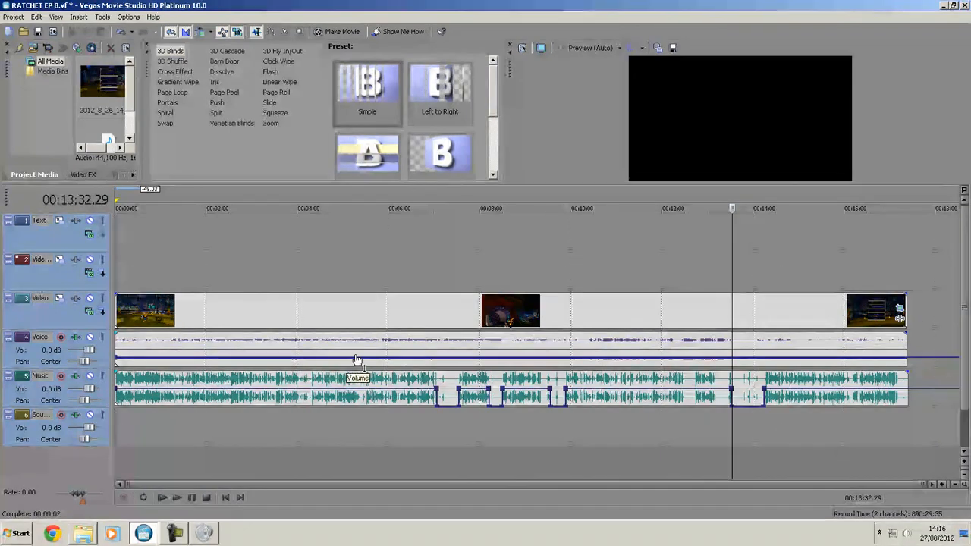
left_click(337, 270)
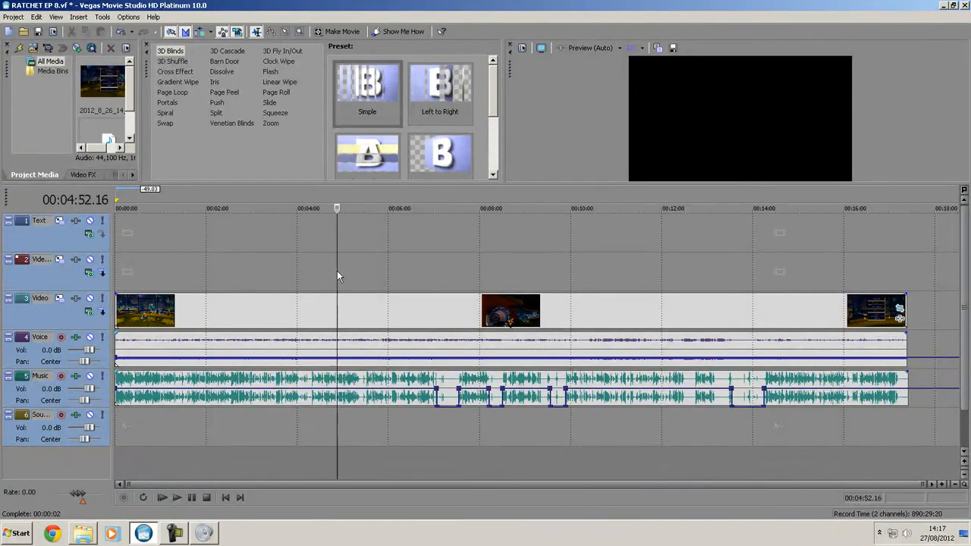
left_click(444, 281)
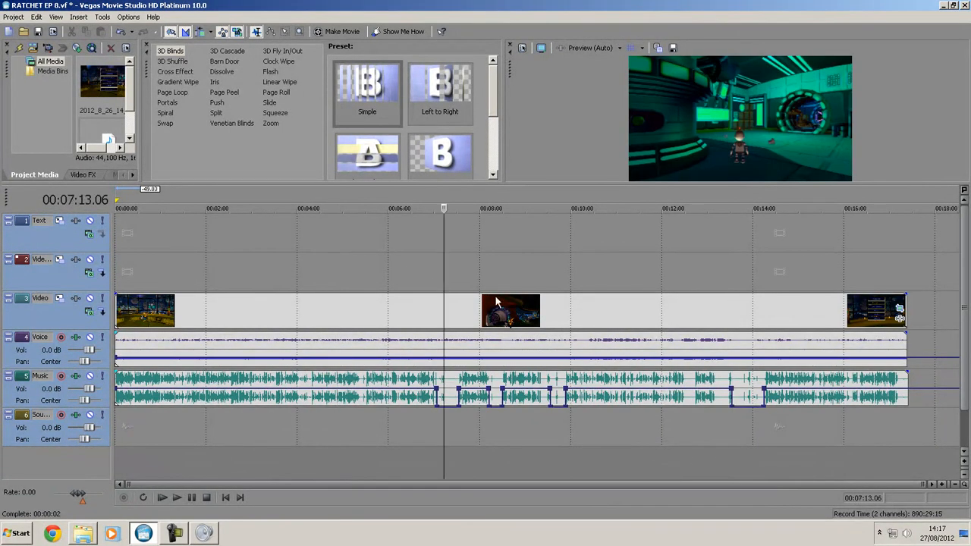
scroll(501, 302, "up", 3)
left_click(622, 290)
scroll(616, 296, "up", 6)
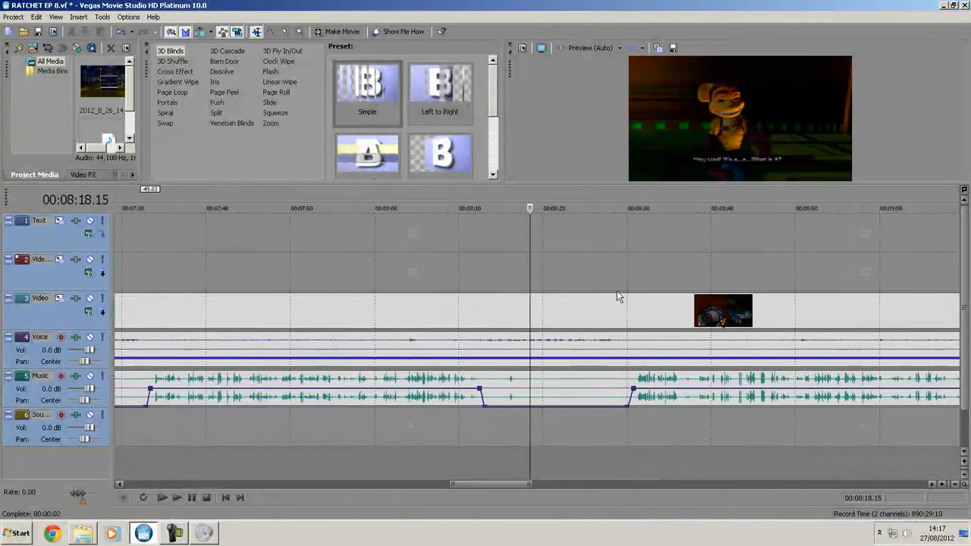
- Play the silenced stretch from about 00:08:12 and add two adjacent Voice volume points near 00:08:13.13, just before the speech starts
left_click(321, 282)
key("space")
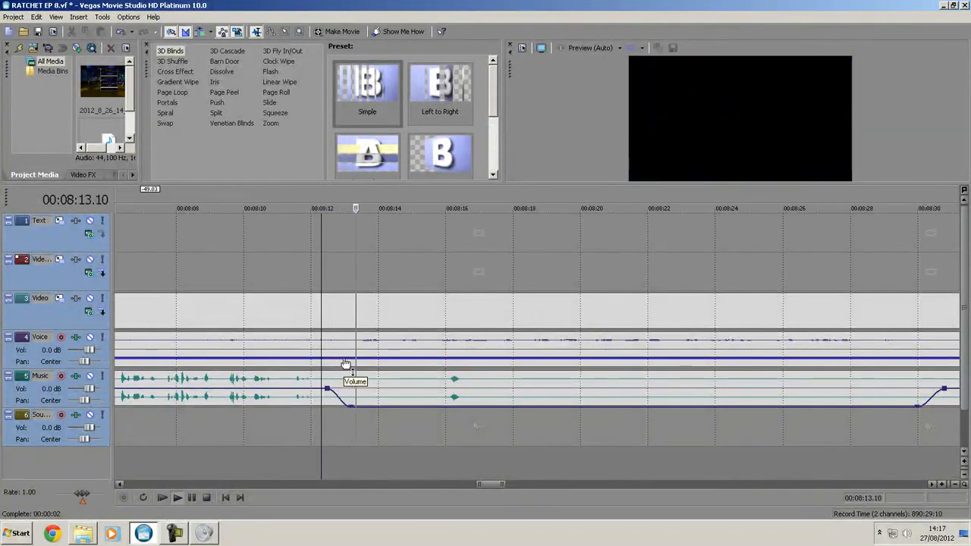
key("space")
left_click(349, 360)
left_click(361, 362)
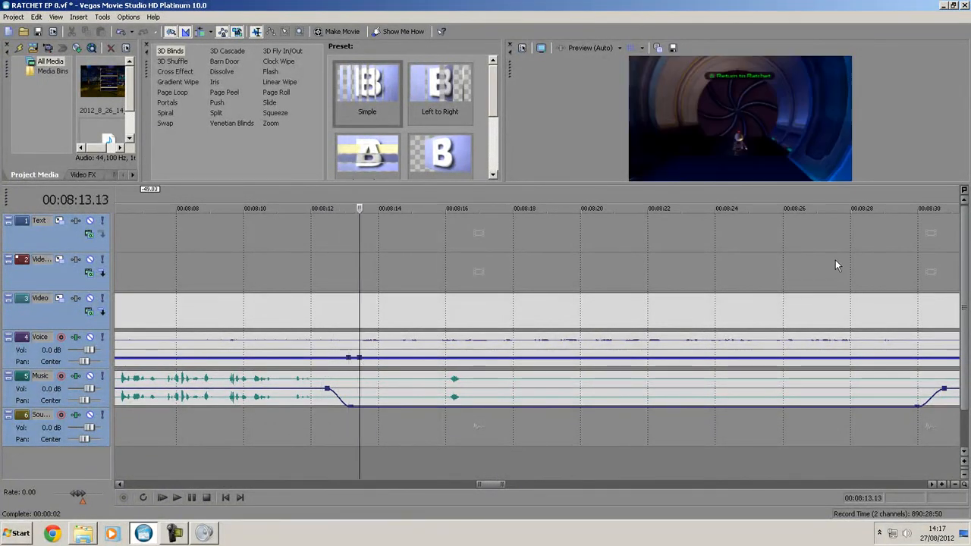
- Play from 00:08:29.04, add two closing Voice volume points near 00:08:30, and raise the Voice volume between the inner points
left_click(904, 279)
left_click(889, 280)
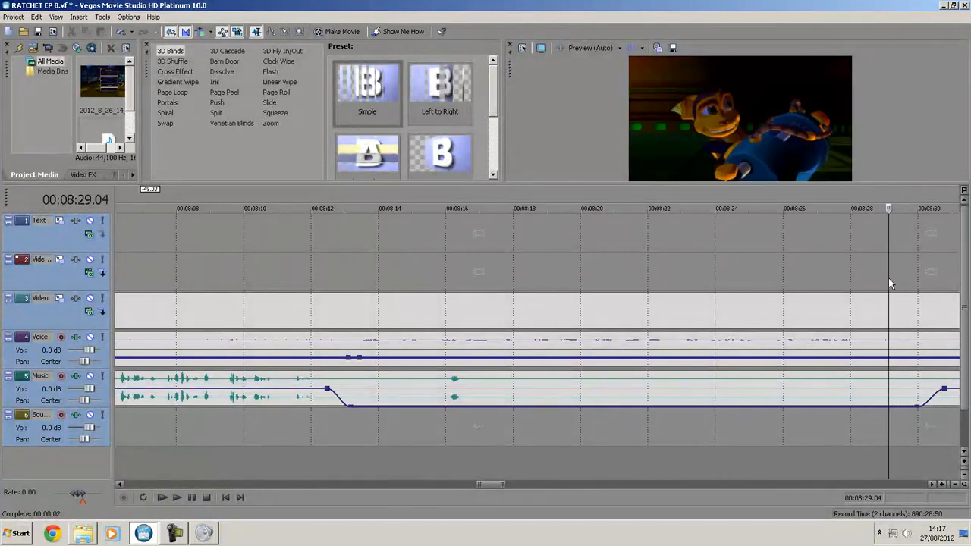
key("space")
left_click(915, 361)
double_click(927, 359)
left_click_drag(726, 358, 723, 344)
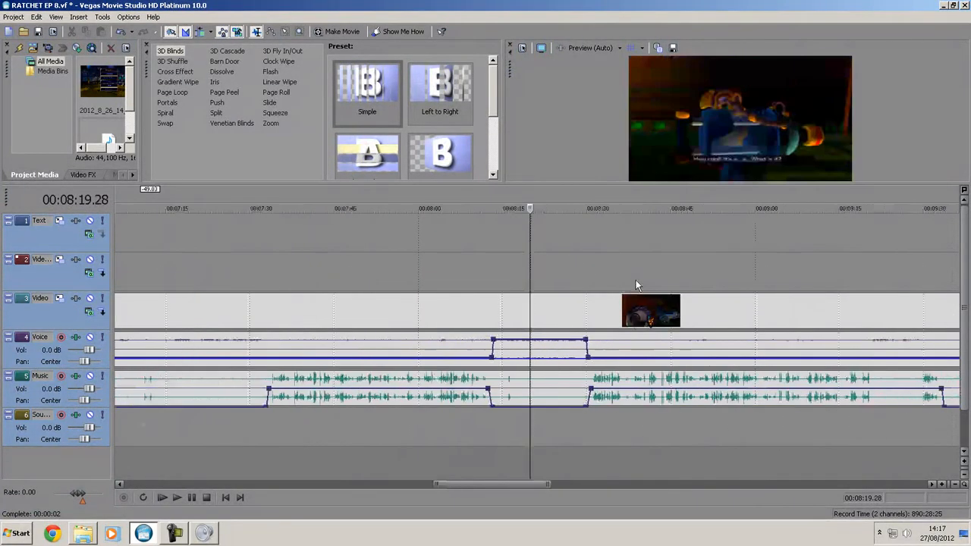
- Check playback of the raised Voice section from 00:08:19.28 and inspect the silenced Music stretch around 00:09:38.13
key("space")
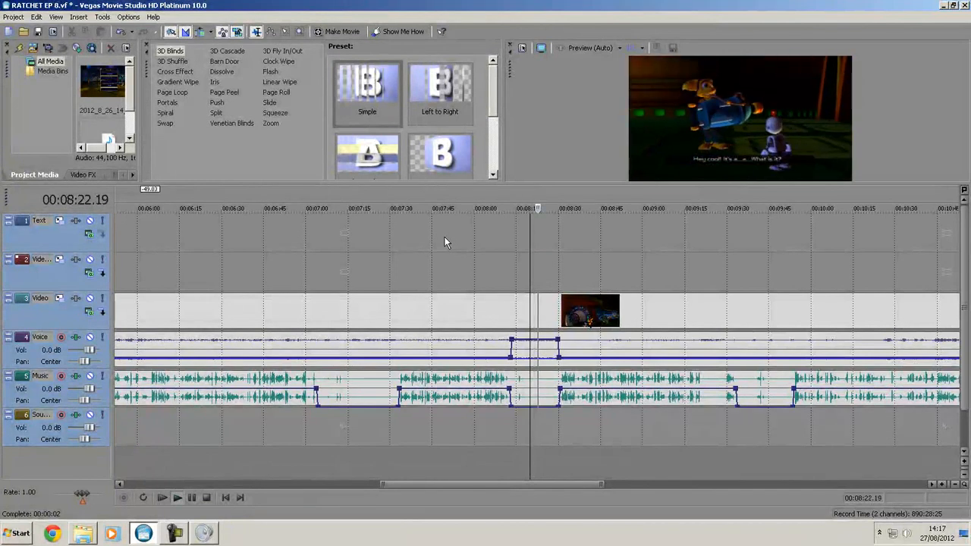
key("space")
left_click(751, 283)
scroll(730, 322, "up", 1)
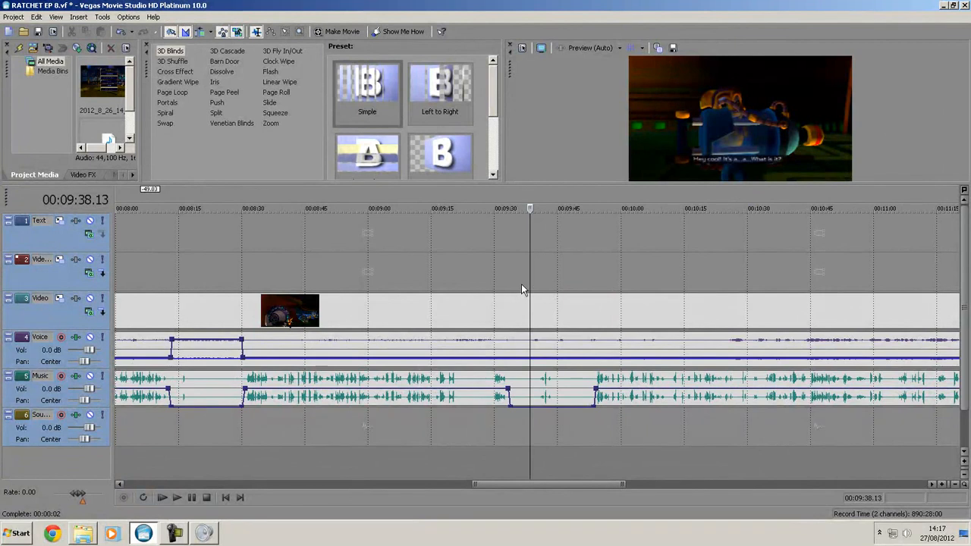
scroll(567, 289, "down", 1)
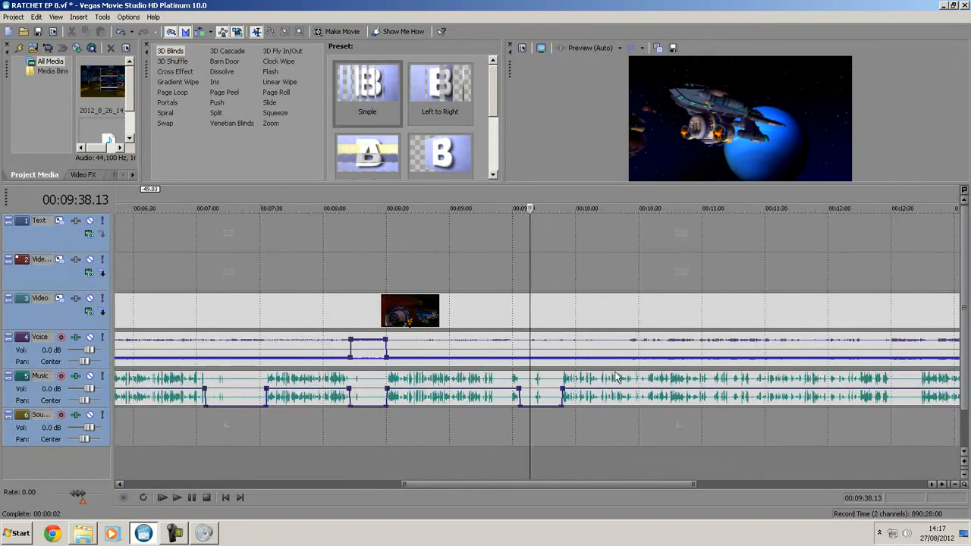
- Add two adjacent Voice volume points near 00:13:32.13, where the silenced Music stretch begins
left_click_drag(563, 485, 715, 483)
left_click(615, 269)
scroll(627, 336, "up", 6)
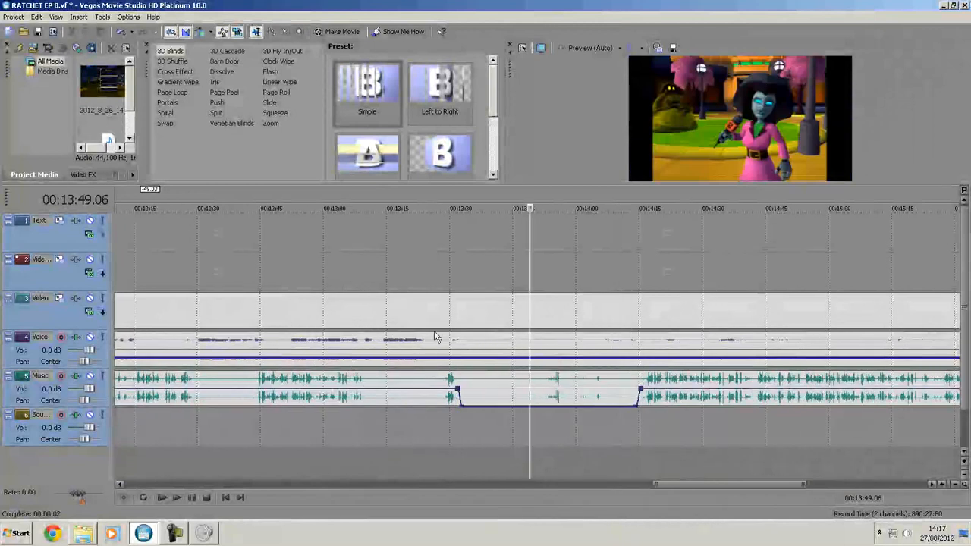
left_click(343, 311)
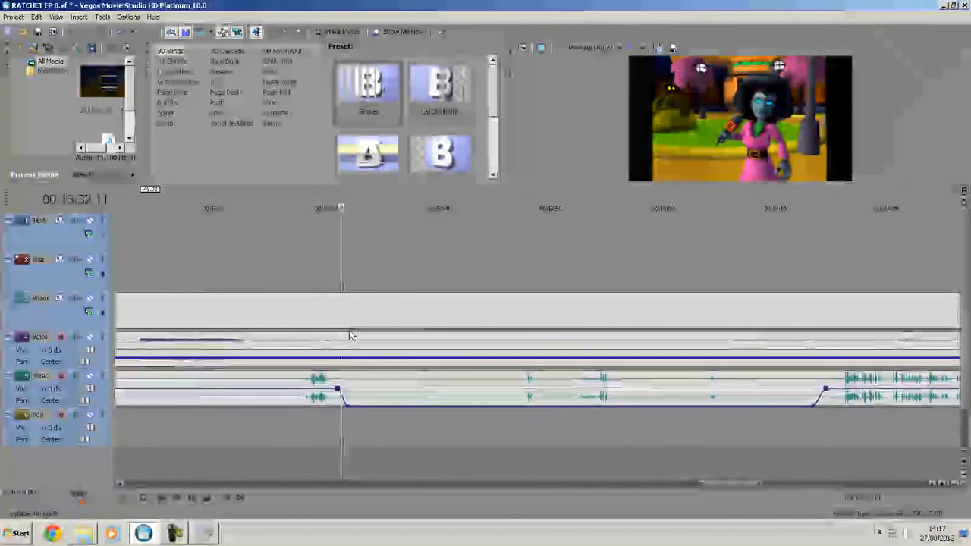
double_click(342, 358)
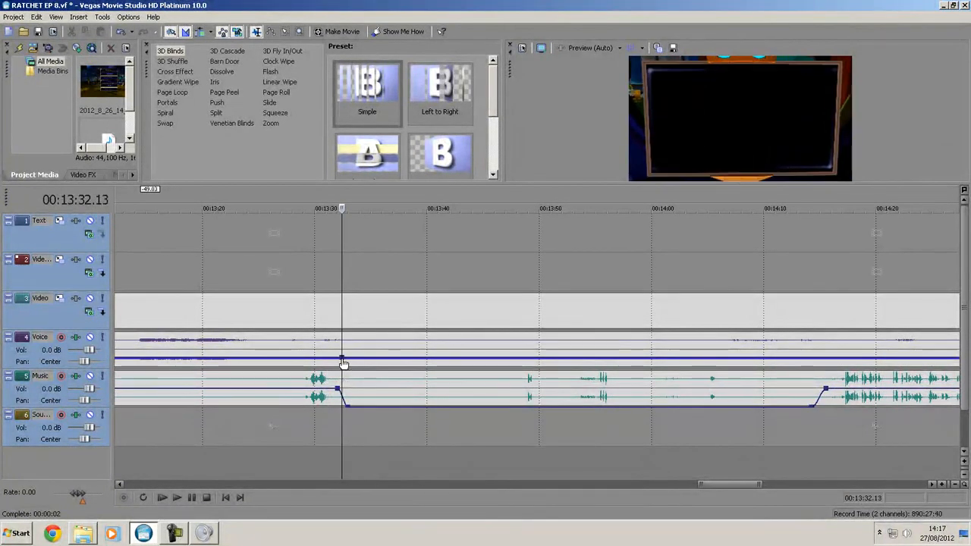
double_click(348, 358)
- Play from 00:14:13.19, add two closing Voice volume points near 00:14:16.10, and raise the volume between the inner points to 3.8 dB
left_click(805, 287)
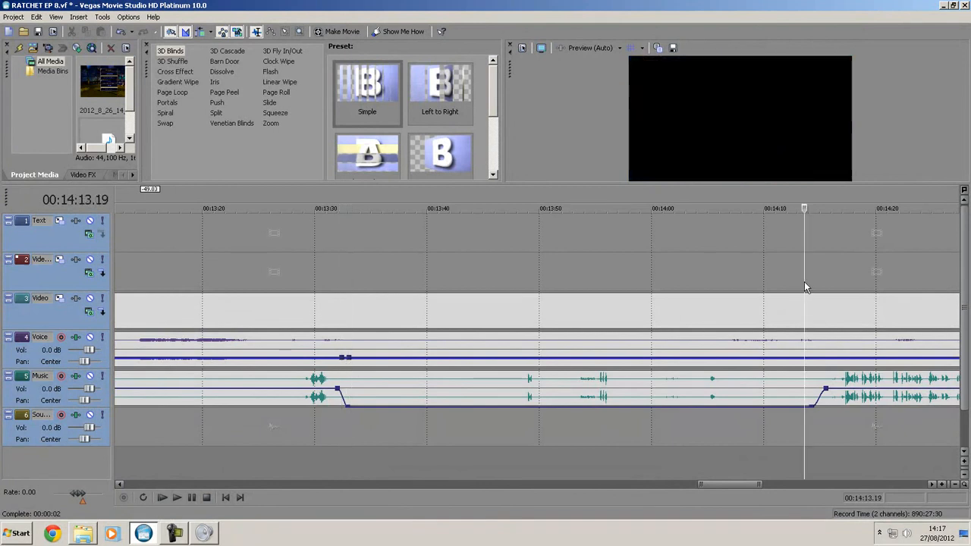
key("space")
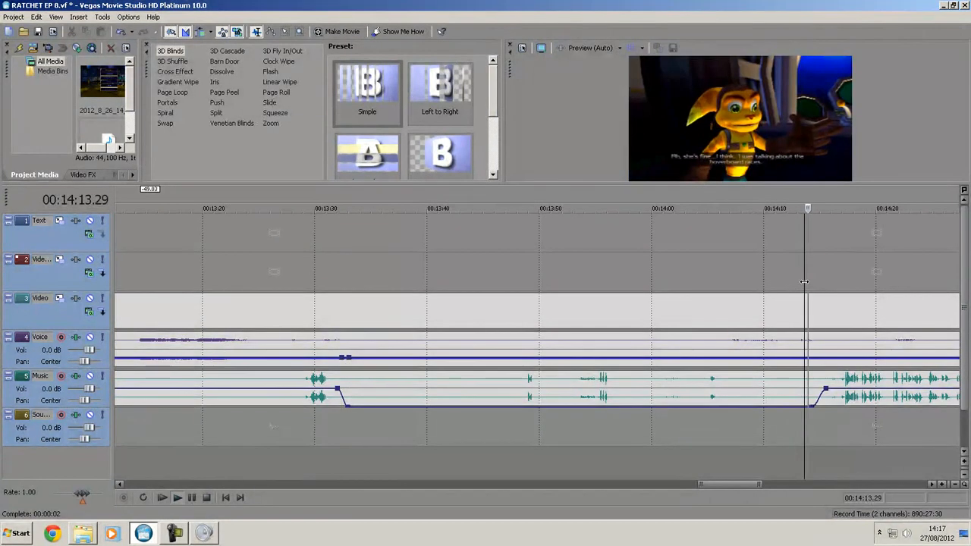
double_click(828, 358)
key("space")
left_click_drag(641, 358, 644, 346)
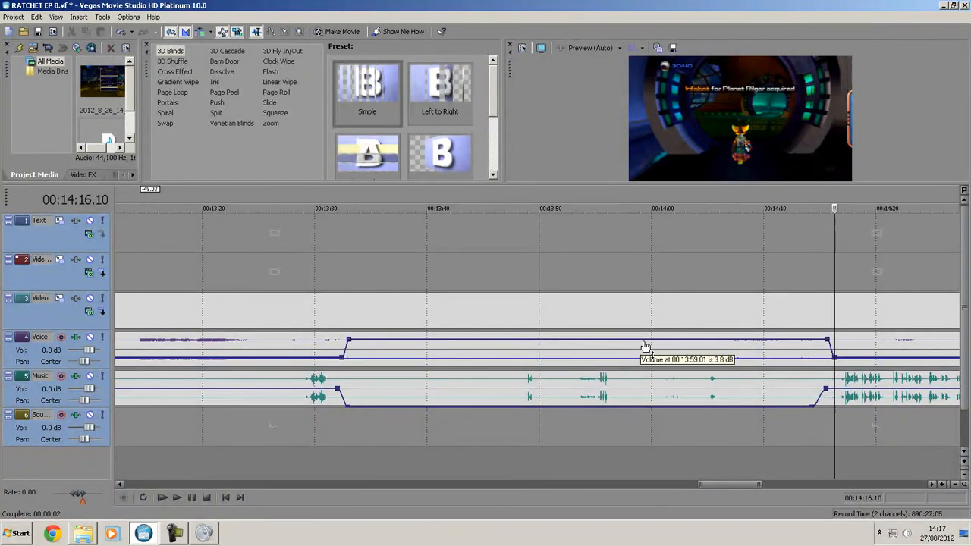
- Look over the volume changes across the whole timeline and examine the opening of the Music track around 00:00:03.09
scroll(539, 304, "down", 4)
scroll(762, 349, "down", 2)
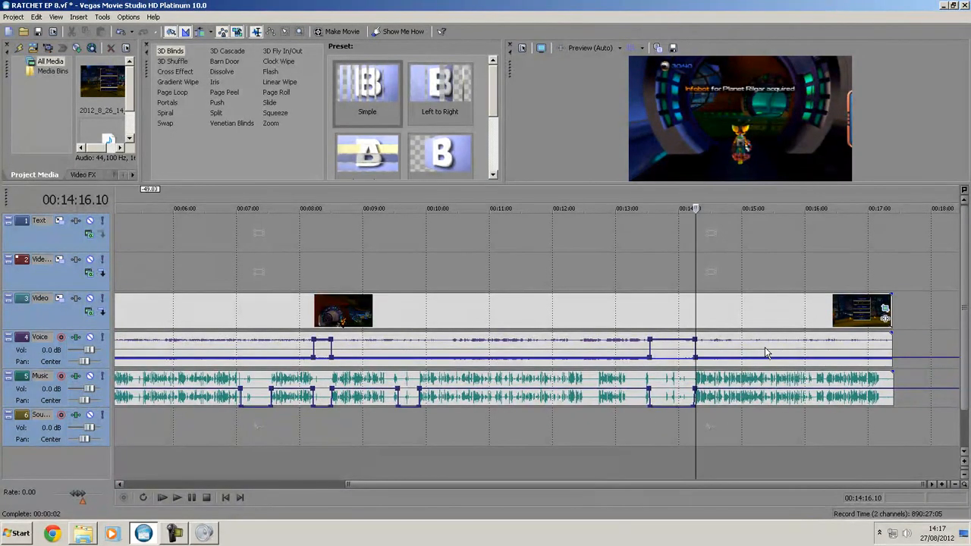
left_click(503, 295)
scroll(565, 296, "down", 2)
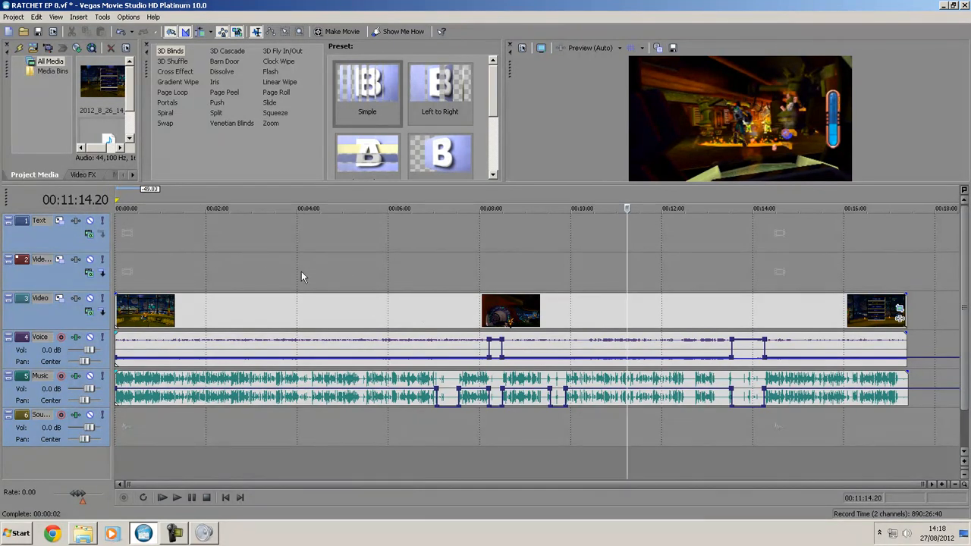
left_click(137, 300)
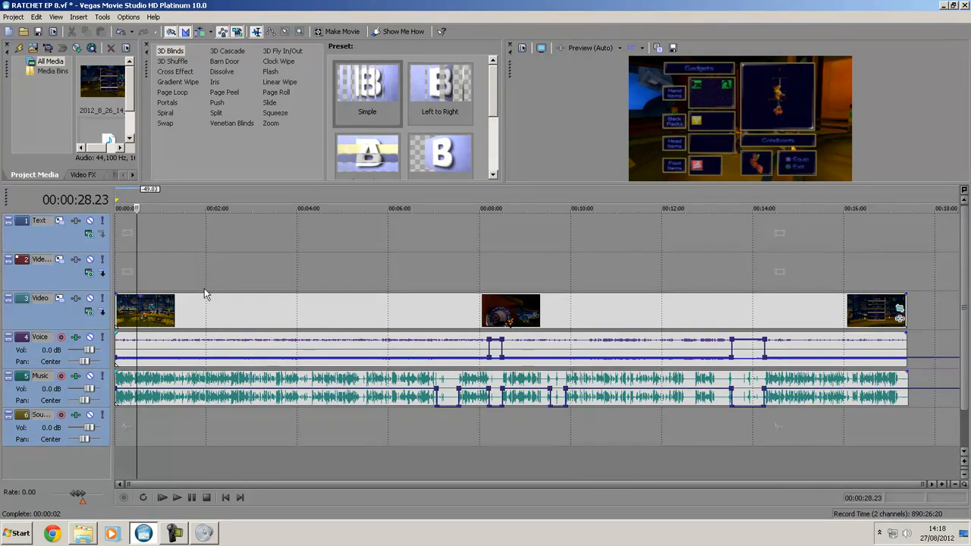
scroll(134, 284, "up", 5)
left_click(129, 326)
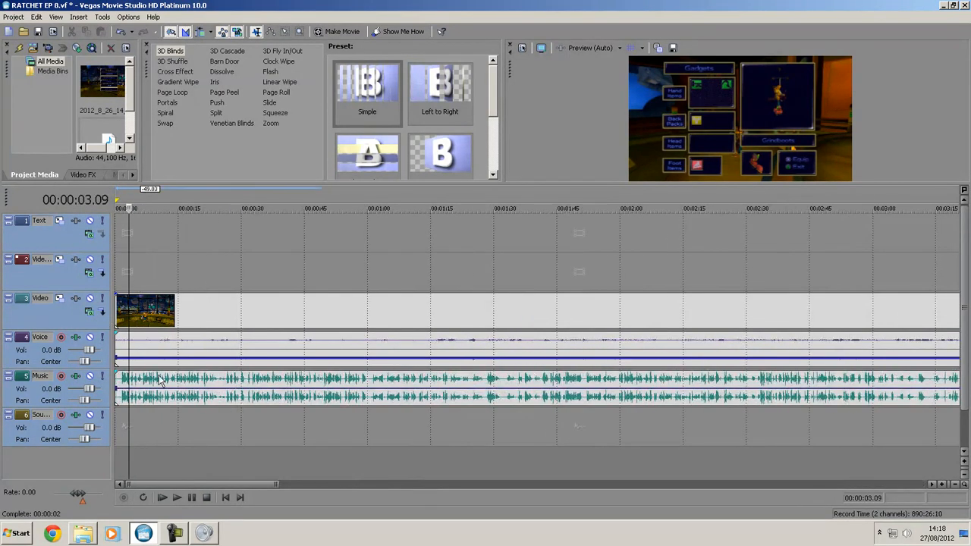
scroll(155, 354, "up", 6)
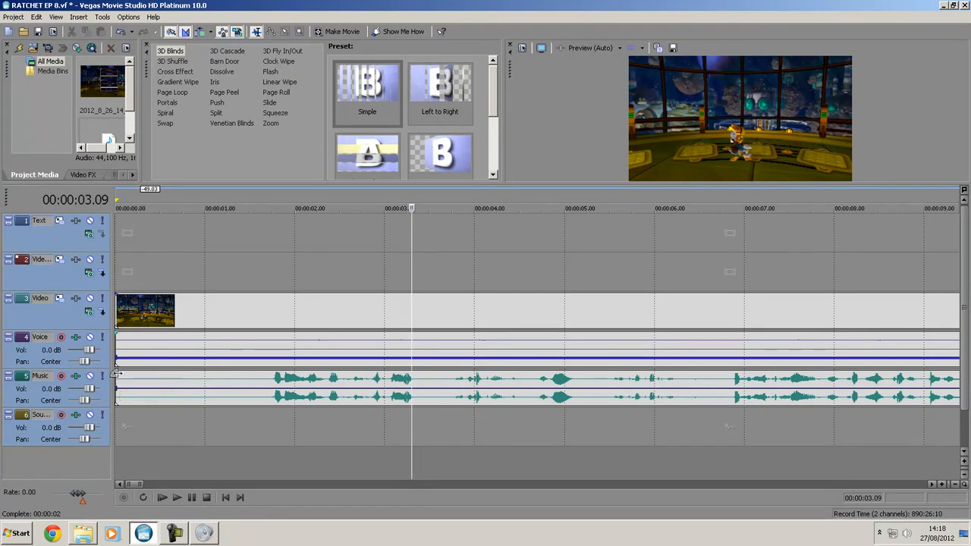
- Add fade-ins about 3 seconds long at the start of the Music, Voice and Video tracks
left_click_drag(116, 370, 383, 387)
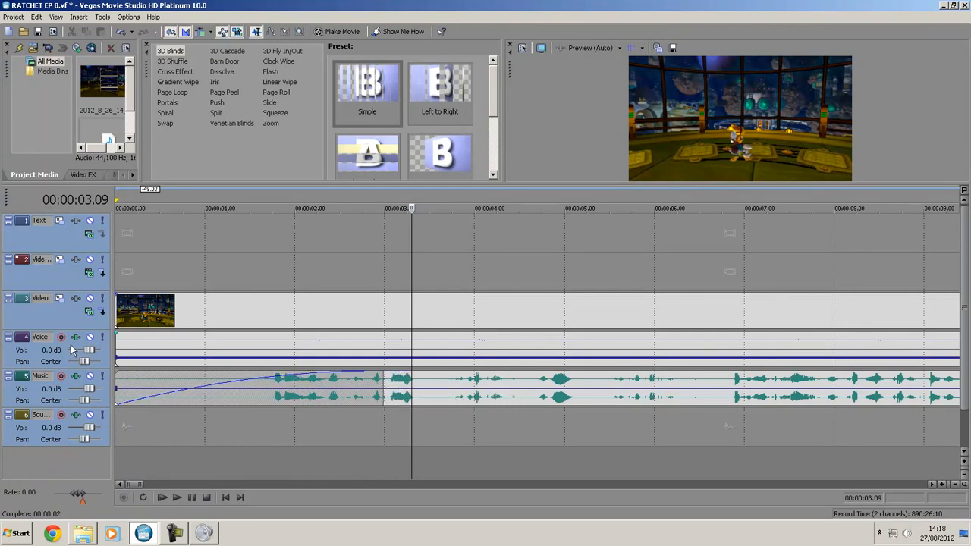
left_click(116, 334)
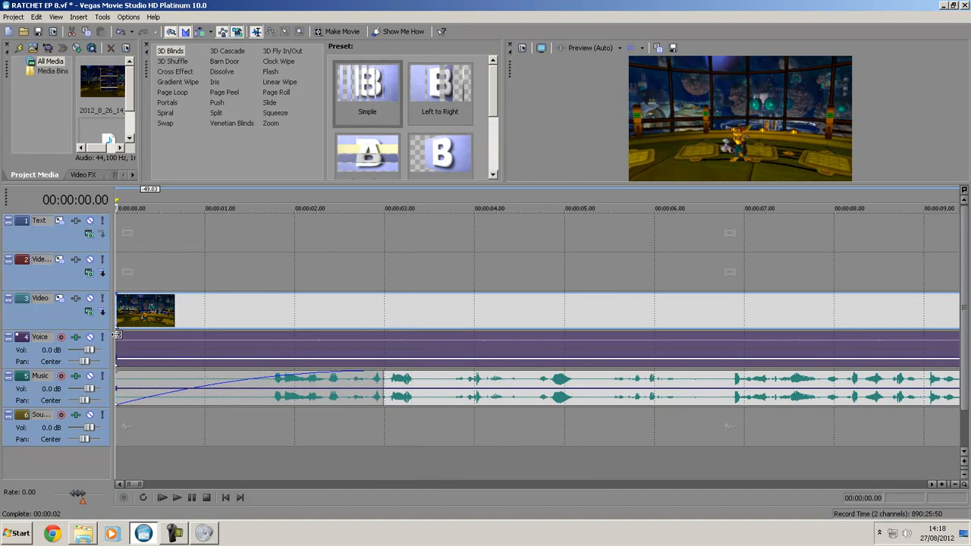
left_click_drag(116, 334, 382, 334)
left_click(325, 285)
mouse_move(115, 293)
left_mouse_down()
mouse_move(220, 330)
mouse_move(380, 334)
left_mouse_up()
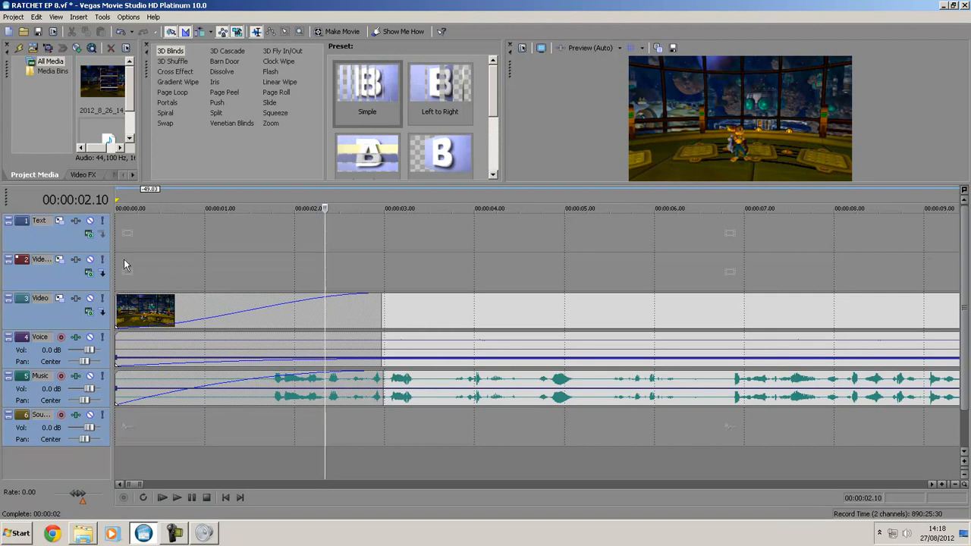
- Play the project from the beginning to check the opening fade-in
left_click(224, 497)
key("space")
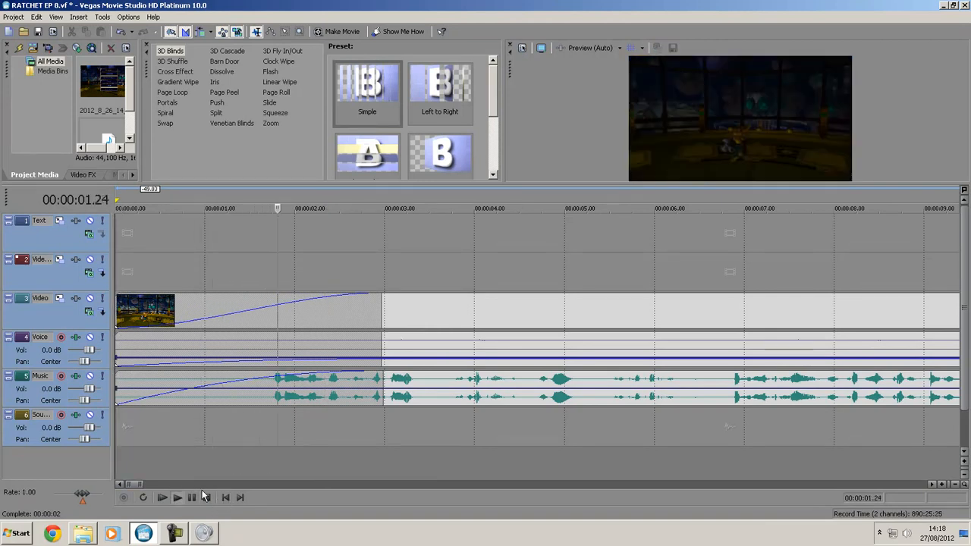
left_click(205, 497)
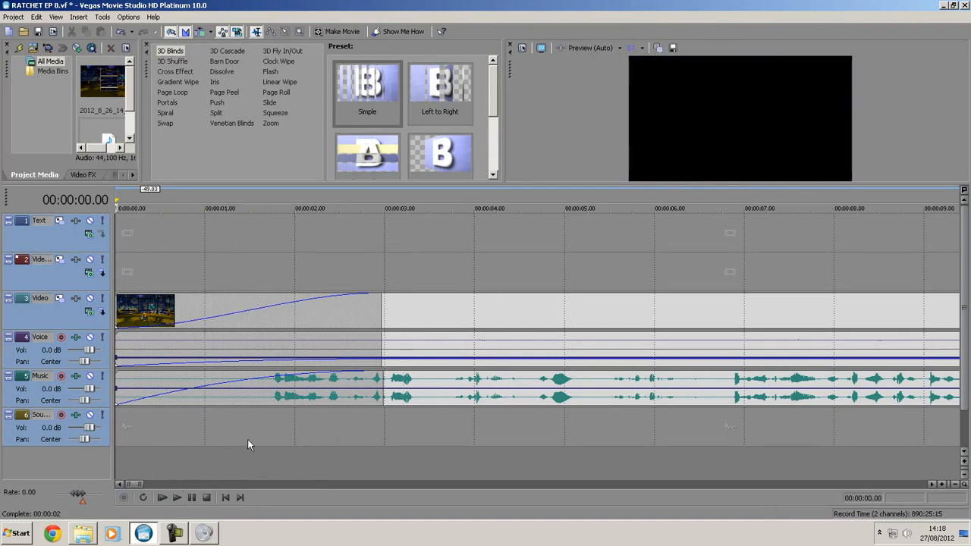
- Examine the end of the timeline around 00:17:10 to 00:17:15 to find where the commentary stops and the video should end
scroll(334, 424, "down", 3)
scroll(171, 475, "down", 2)
left_click_drag(171, 483, 880, 485)
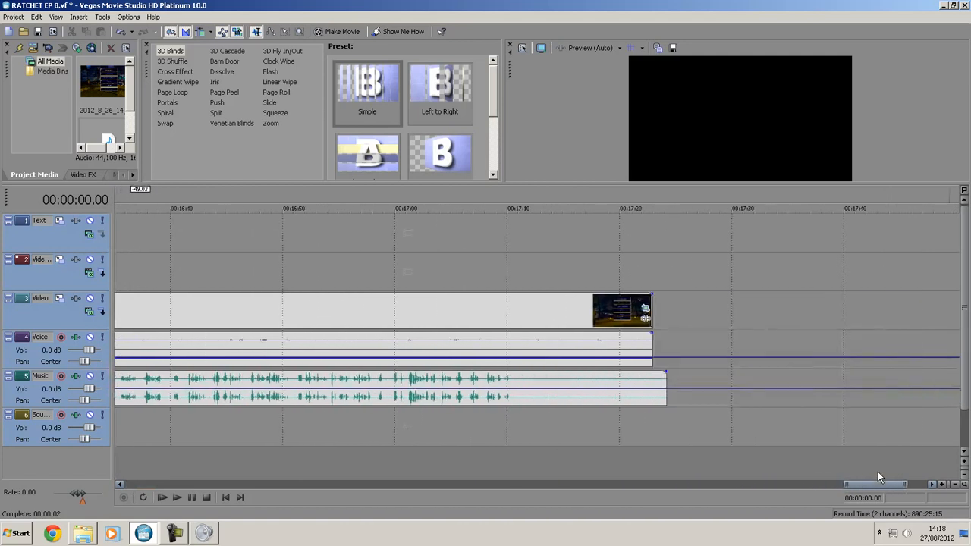
left_click(519, 274)
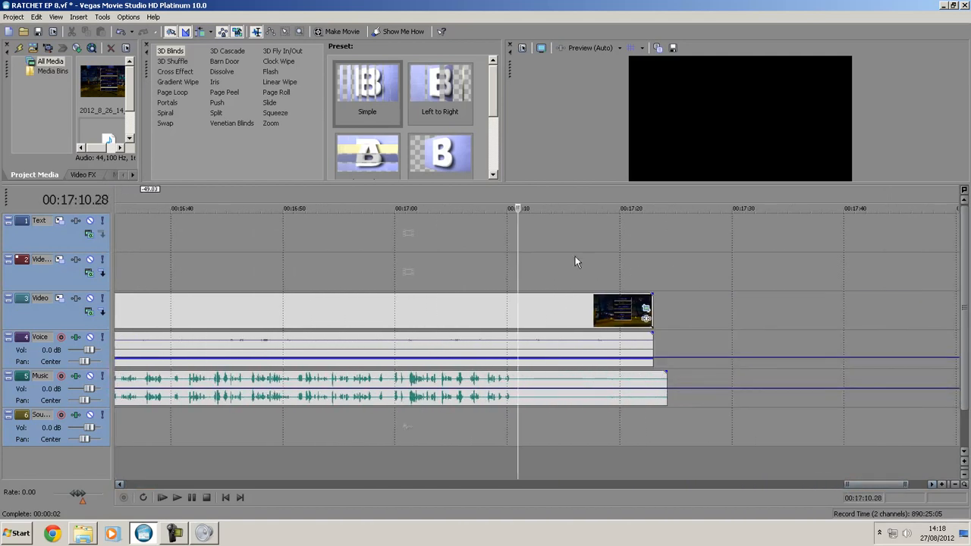
scroll(560, 281, "up", 5)
left_click(669, 271)
left_click(515, 276)
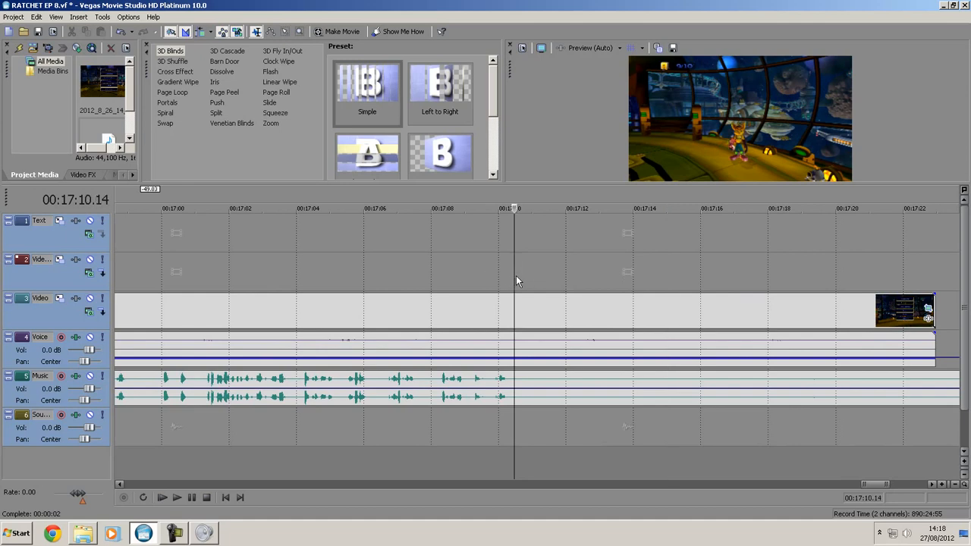
left_click(679, 283)
left_click(625, 265)
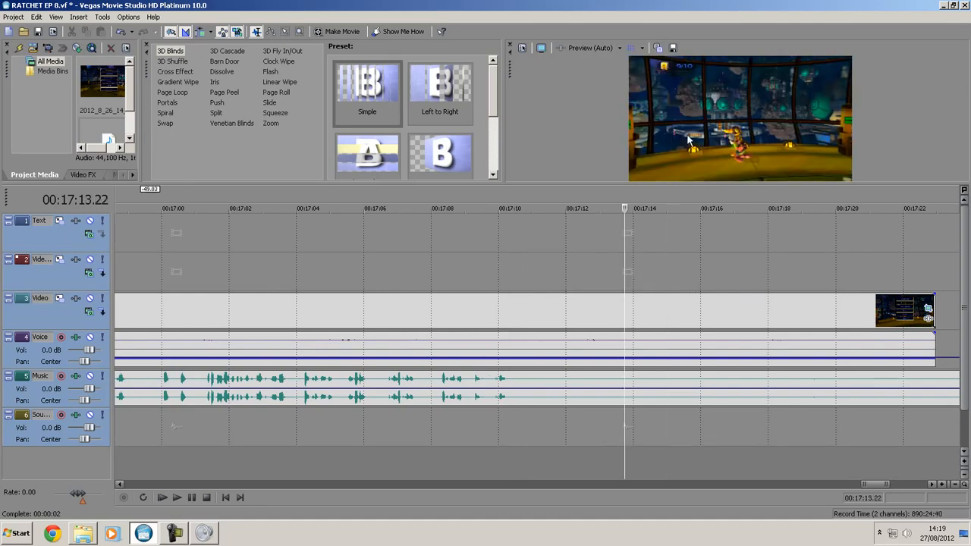
- Play the ending from 00:17:13.22 and again from 00:17:11.17 to judge a suitable cut point
key("space")
key("space")
left_click(552, 277)
key("space")
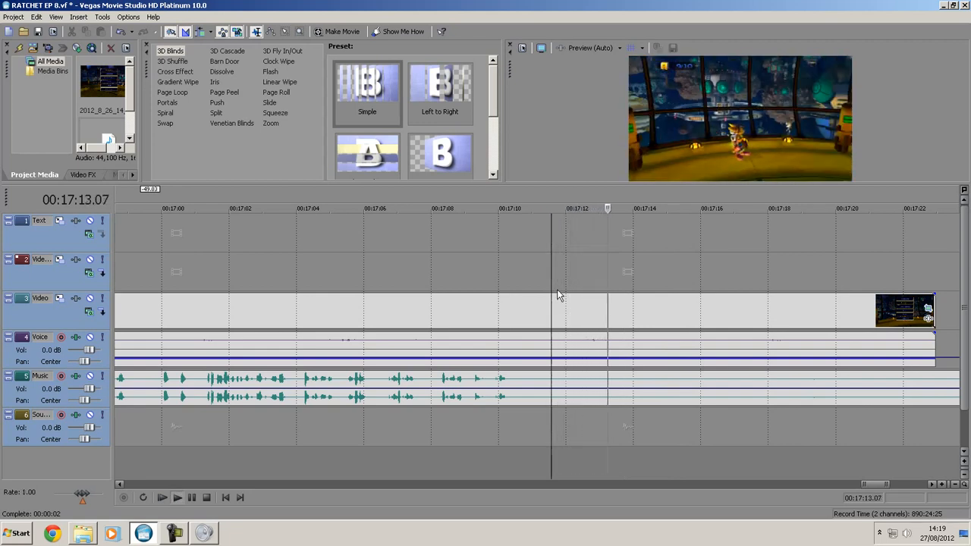
key("space")
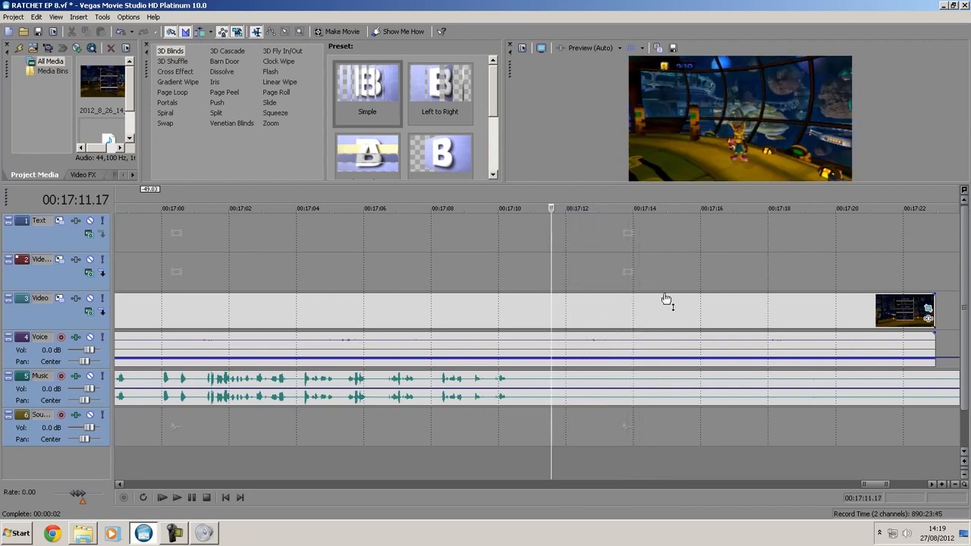
- Split the tracks at 00:17:15.14 and delete the leftover Video, Voice and Music pieces after the cut
left_click(670, 280)
left_click(683, 277)
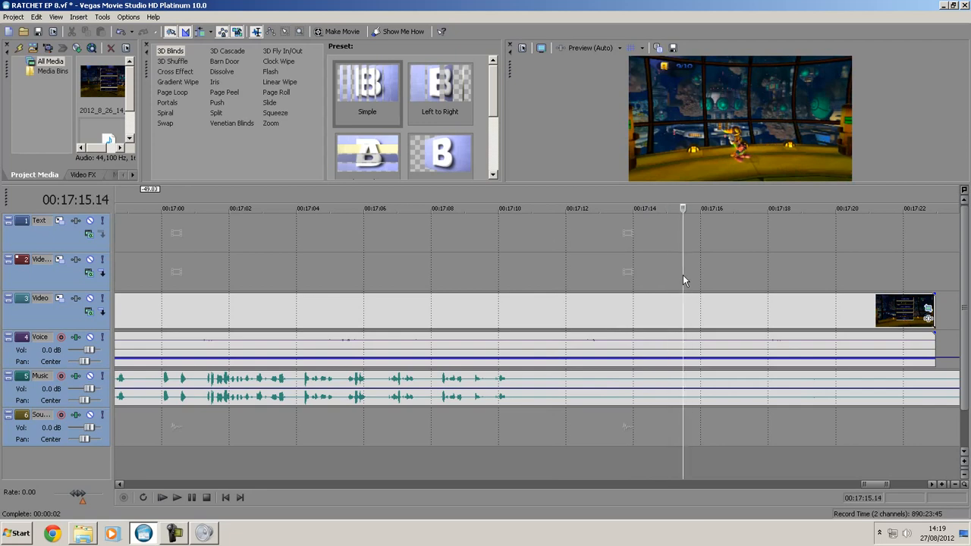
key("s")
left_click(756, 336)
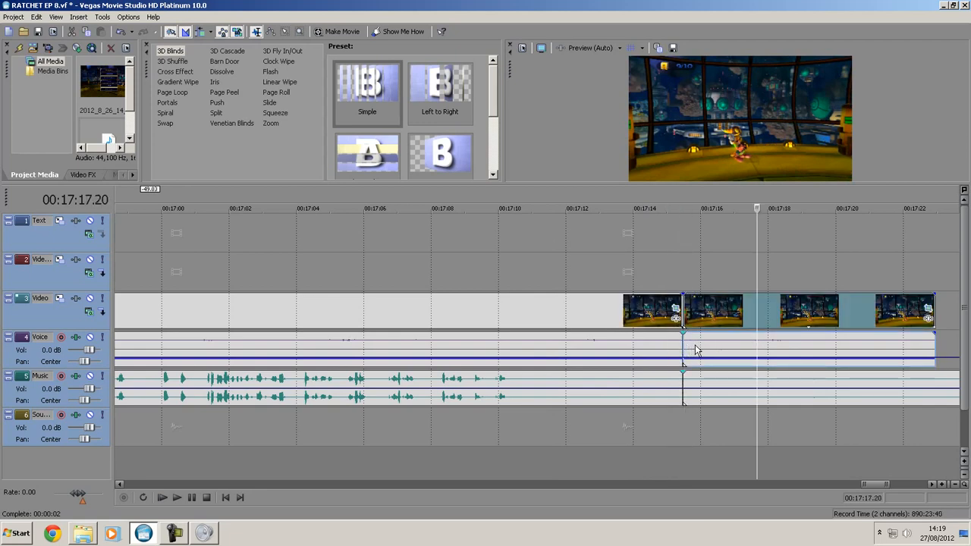
key("Delete")
left_click(720, 344)
key("Delete")
left_click(705, 378)
key("Delete")
- Add closing fade-outs to the Music track from about 00:17:10 and to the Voice track from about 00:17:13
left_click_drag(681, 377, 476, 377)
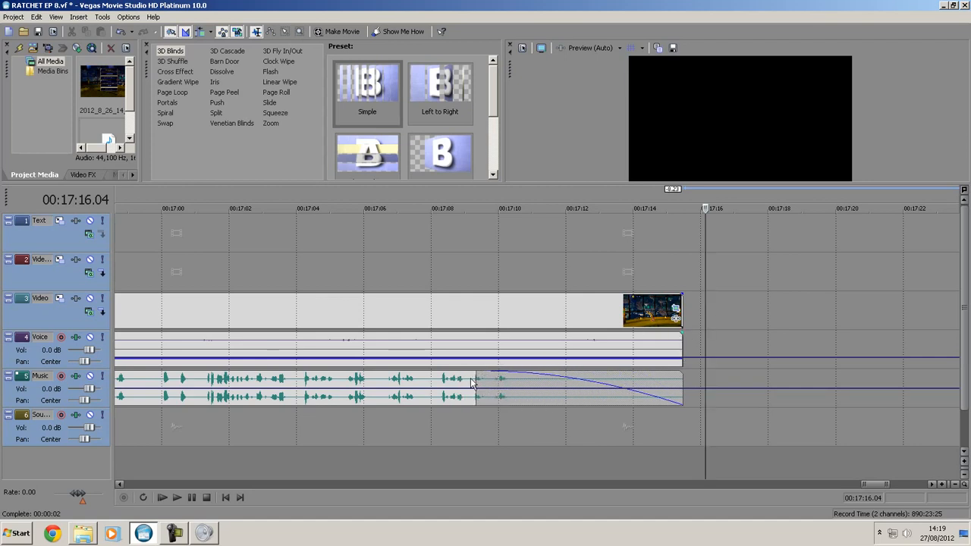
left_click_drag(481, 380, 508, 377)
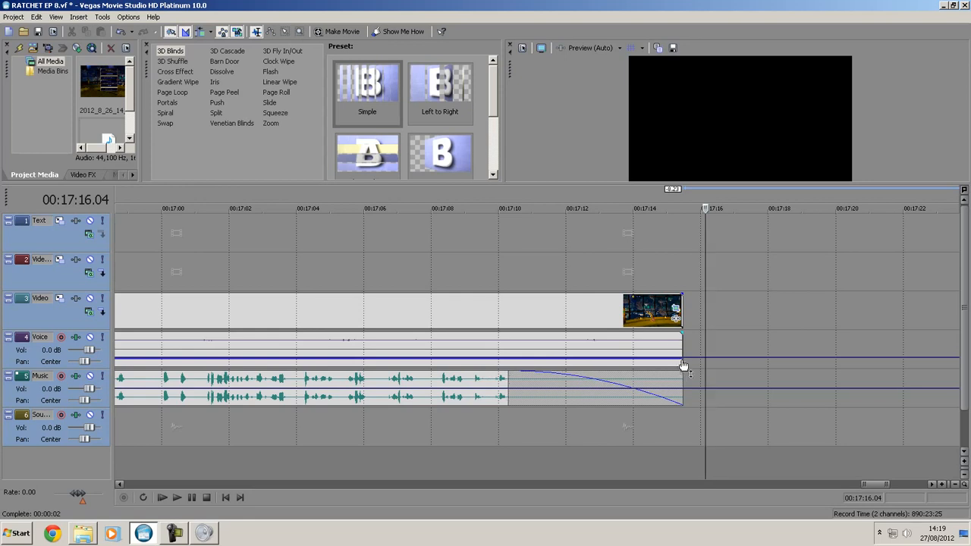
left_click(665, 278)
scroll(689, 370, "up", 3)
scroll(688, 371, "up", 2)
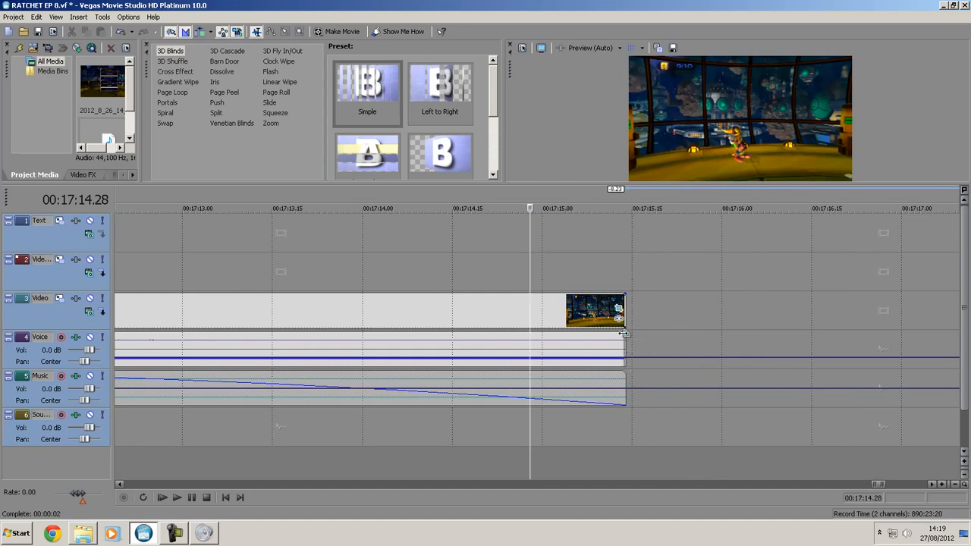
left_click_drag(621, 333, 182, 339)
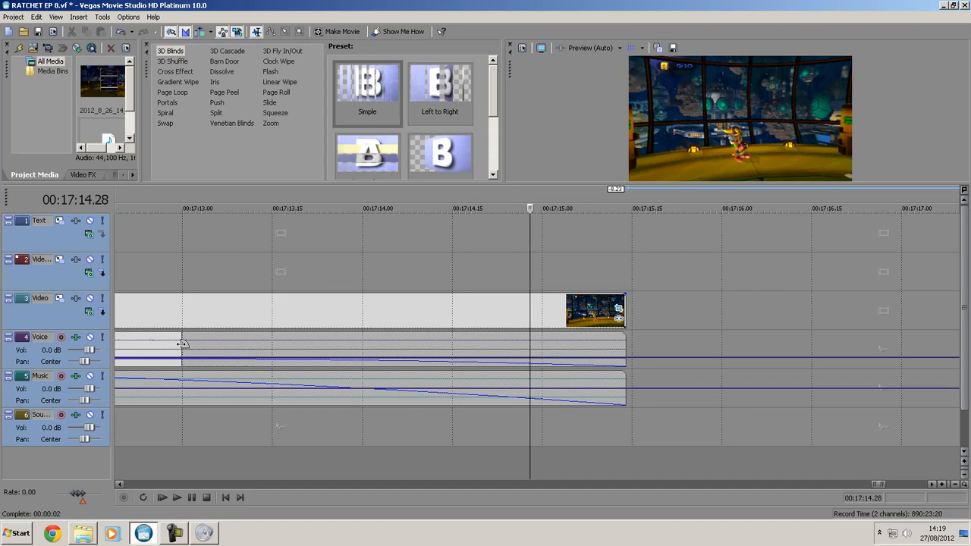
- Fade out the Video track from about 00:17:10 and lengthen the Voice fade-out to match it
left_click_drag(625, 295, 129, 302)
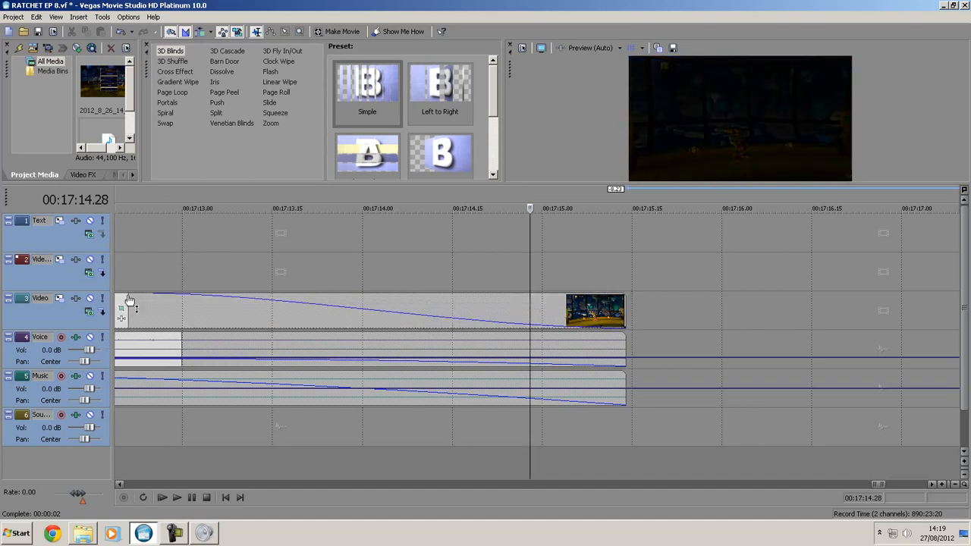
scroll(283, 316, "down", 1)
left_click_drag(331, 299, 197, 317)
scroll(194, 317, "down", 3)
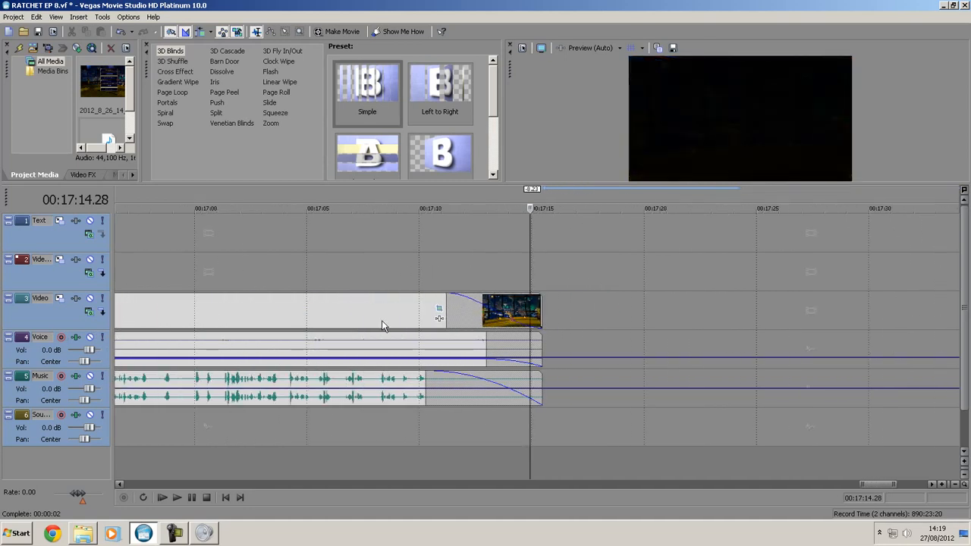
left_click_drag(450, 308, 431, 311)
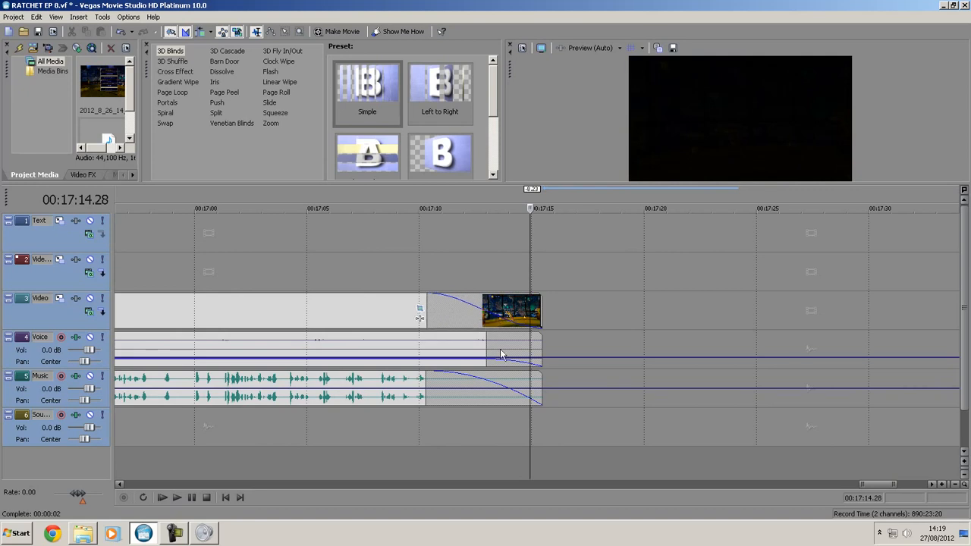
left_click_drag(493, 351, 424, 347)
- Set the project's deinterlace method to None and its full-resolution rendering quality to Best
scroll(277, 280, "down", 8)
scroll(260, 270, "down", 3)
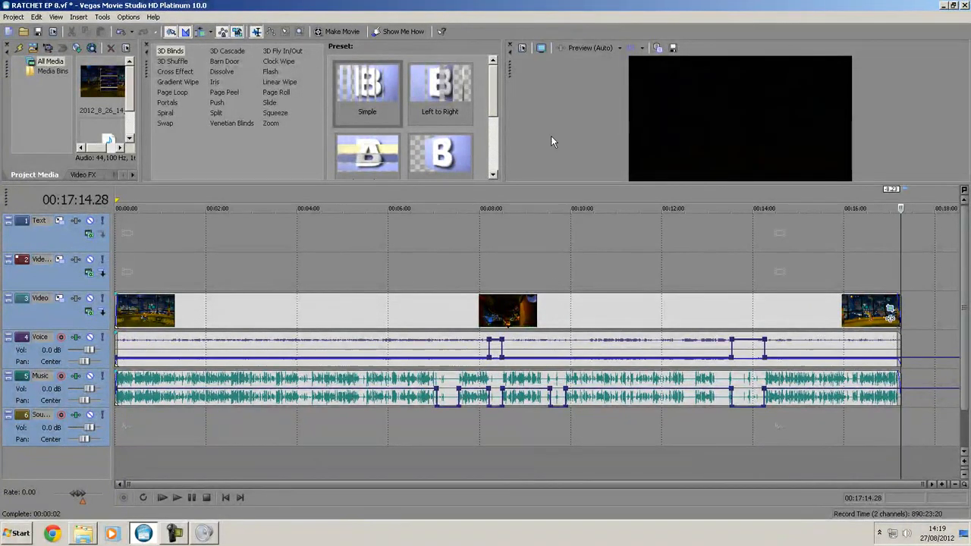
left_click(522, 48)
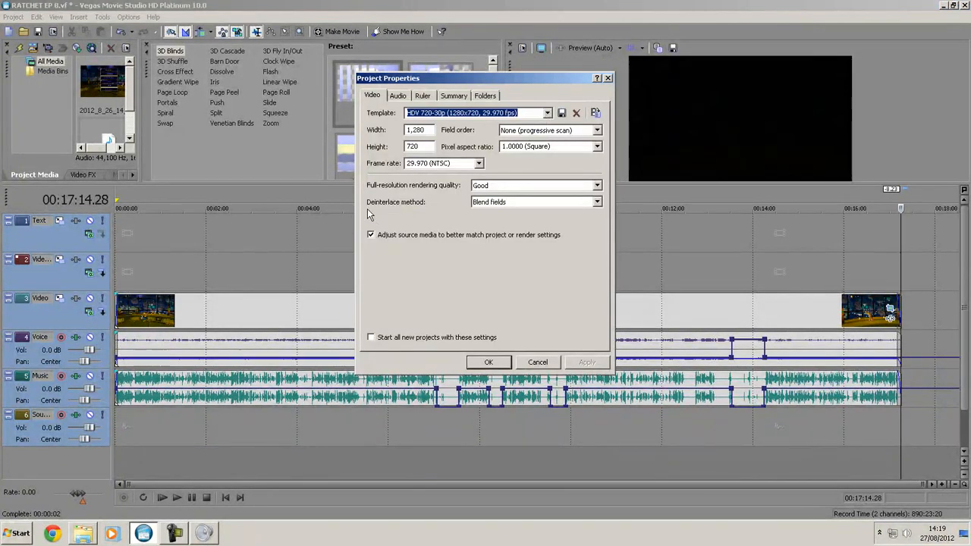
left_click(507, 202)
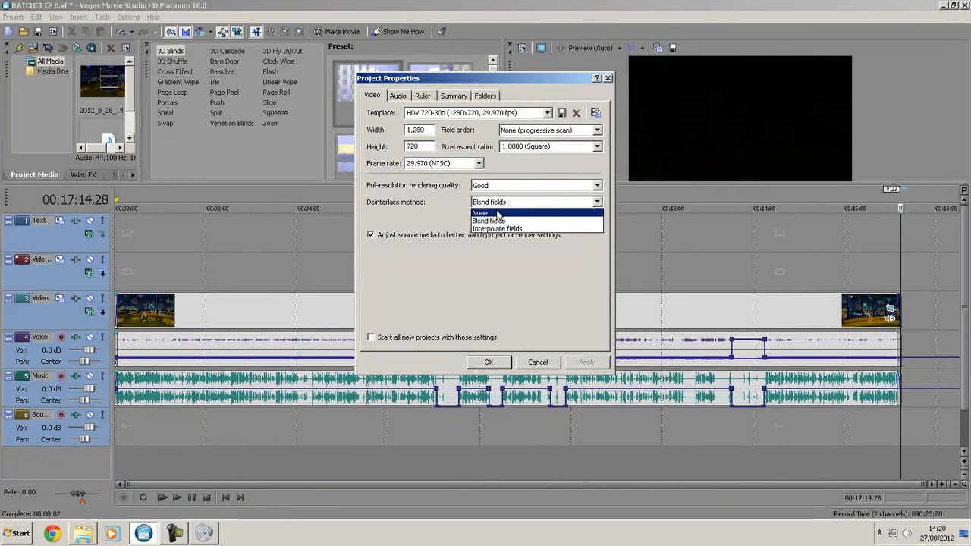
left_click(498, 212)
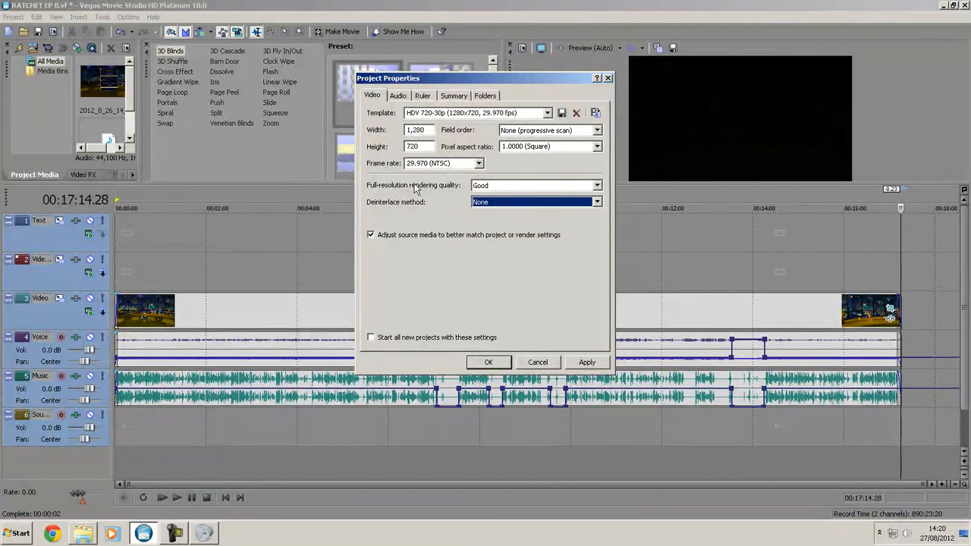
left_click(596, 186)
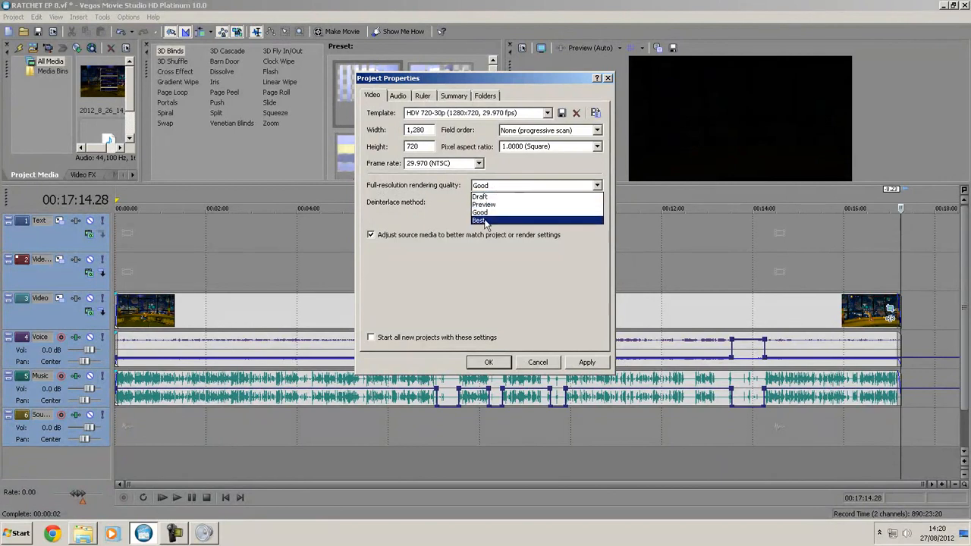
left_click(485, 225)
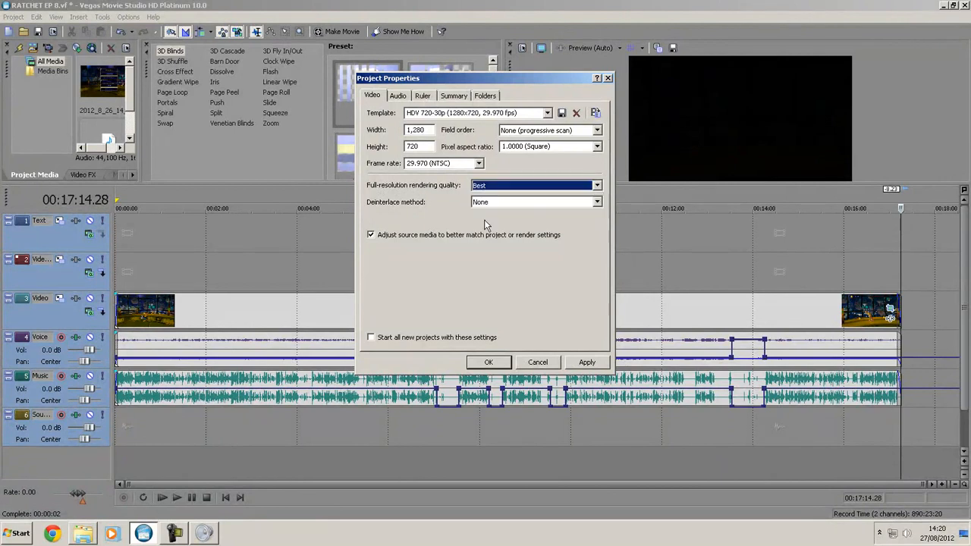
left_click(486, 363)
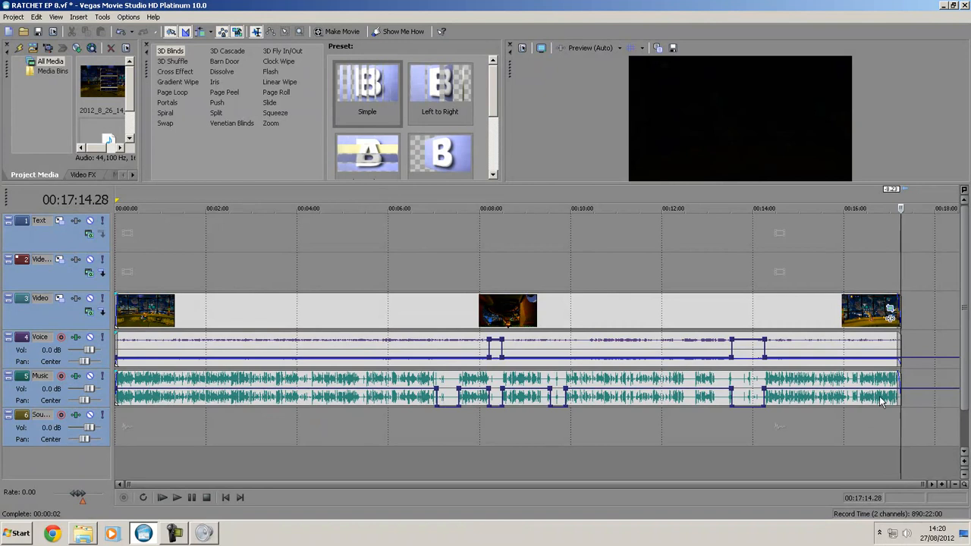
- Place the cursor at 00:04:17.11 and pick the Fade Through Black preset from the Dissolve transitions
left_click(310, 271)
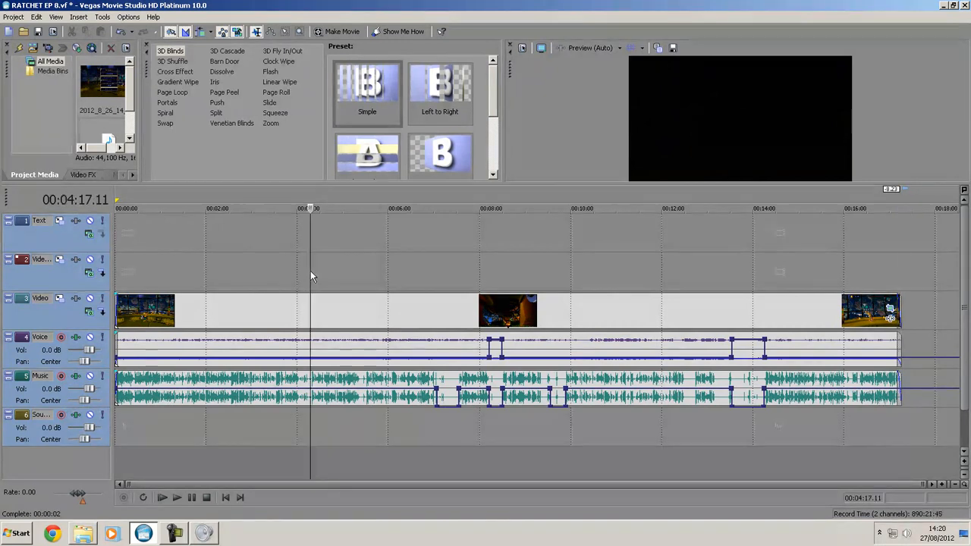
left_click(222, 71)
scroll(494, 75, "down", 1)
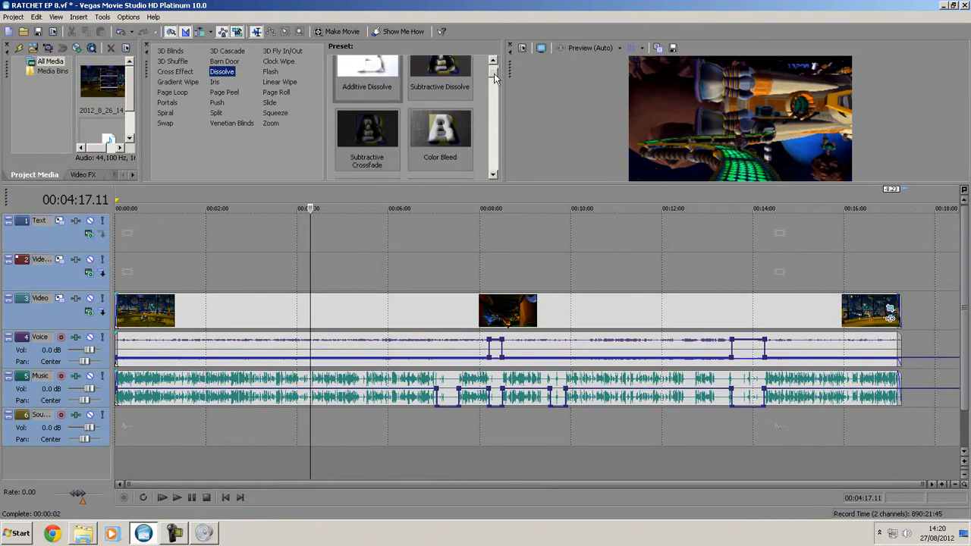
left_click_drag(494, 73, 494, 141)
left_click(365, 90)
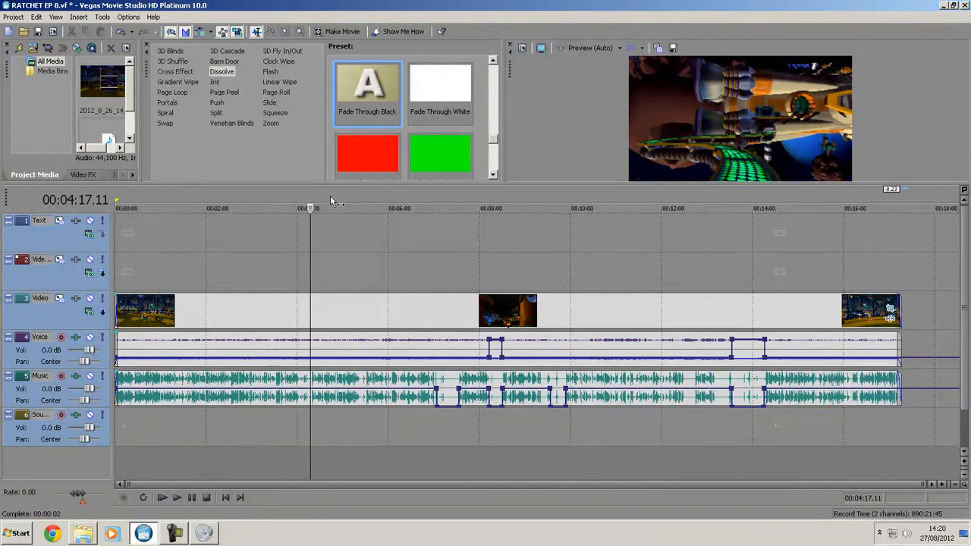
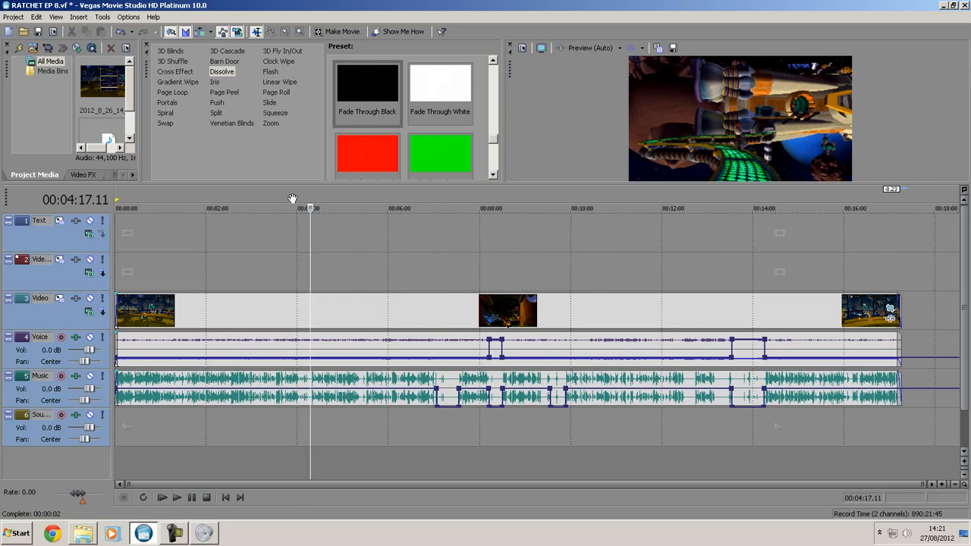
- Start rendering the project with Render As and choose Video for Windows (*.avi) as the output type
left_click(6, 16)
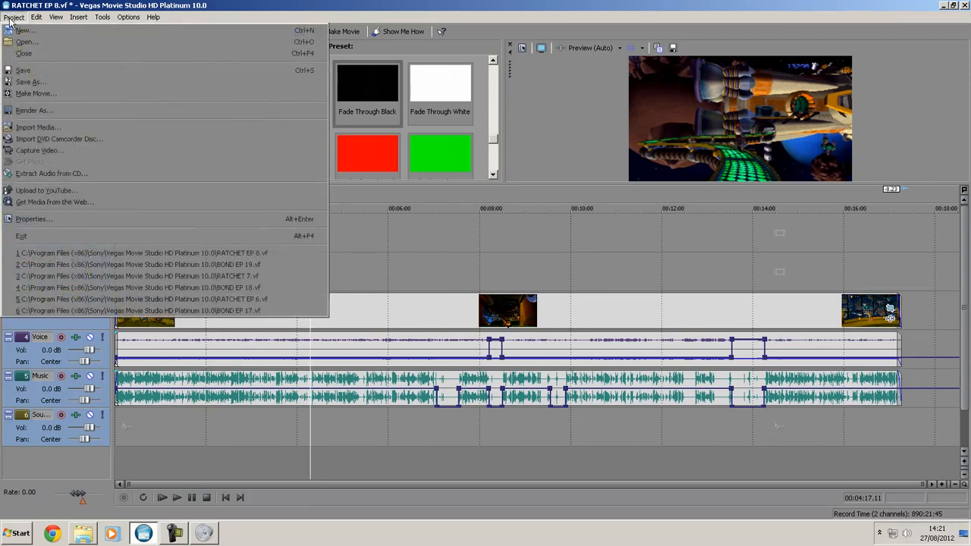
left_click(62, 111)
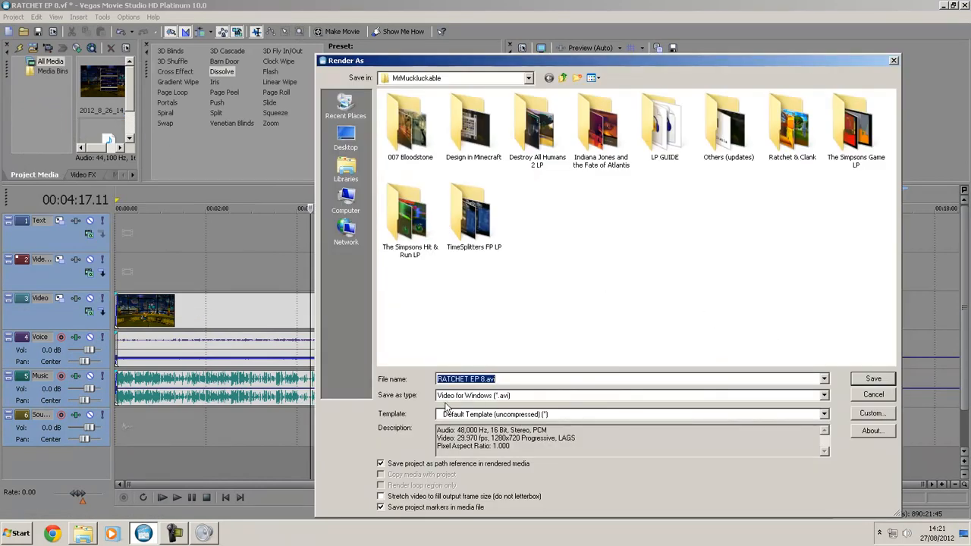
left_click(483, 396)
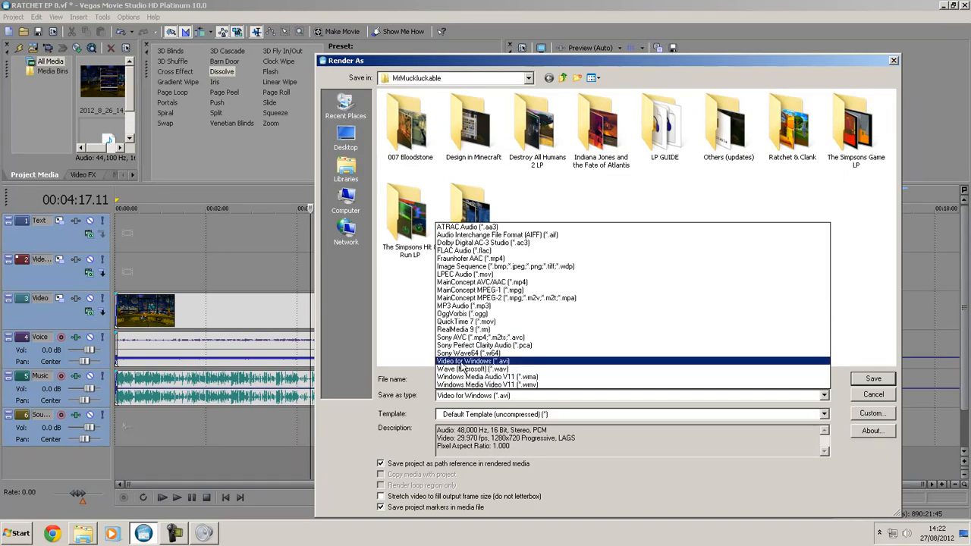
left_click(461, 363)
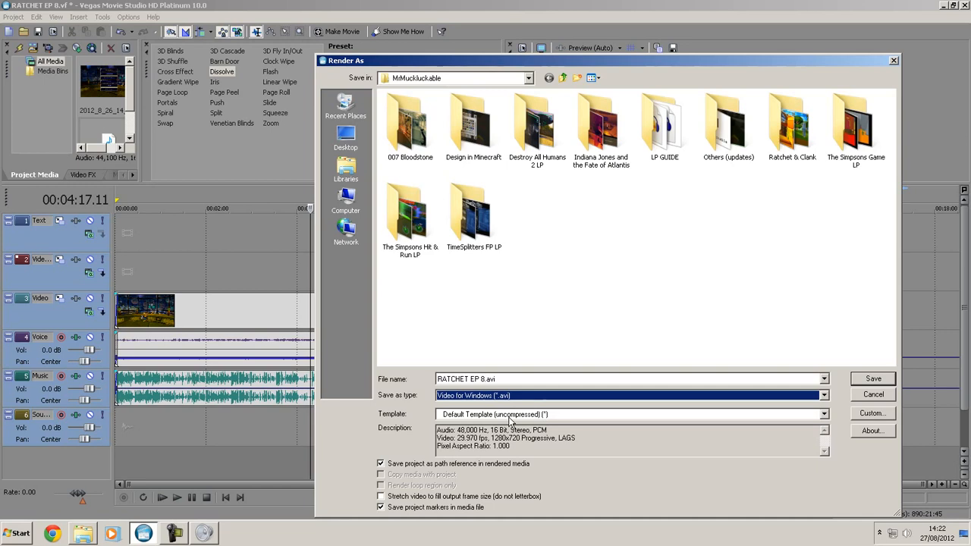
- Customize the render template to use the Lagarith Lossless Codec as video format and accept the settings
left_click(870, 413)
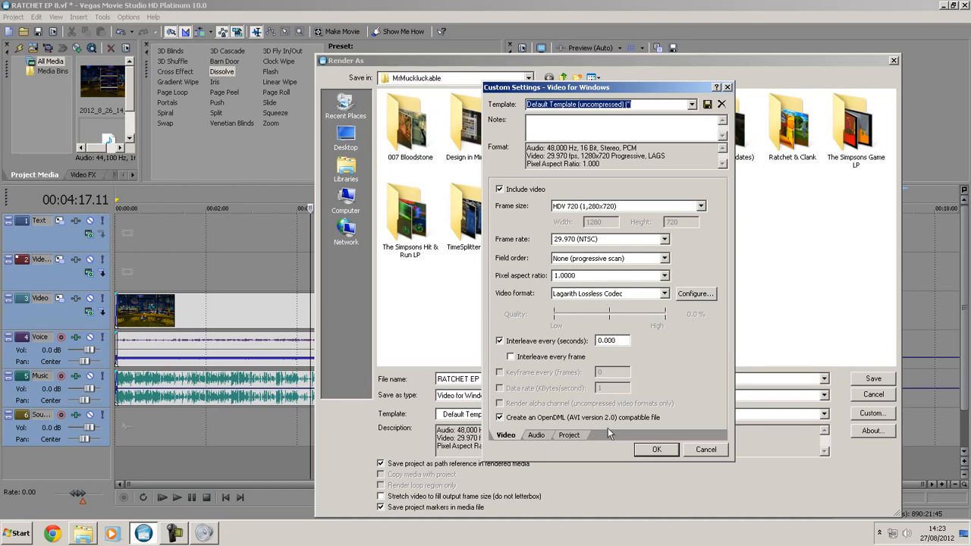
left_click(570, 294)
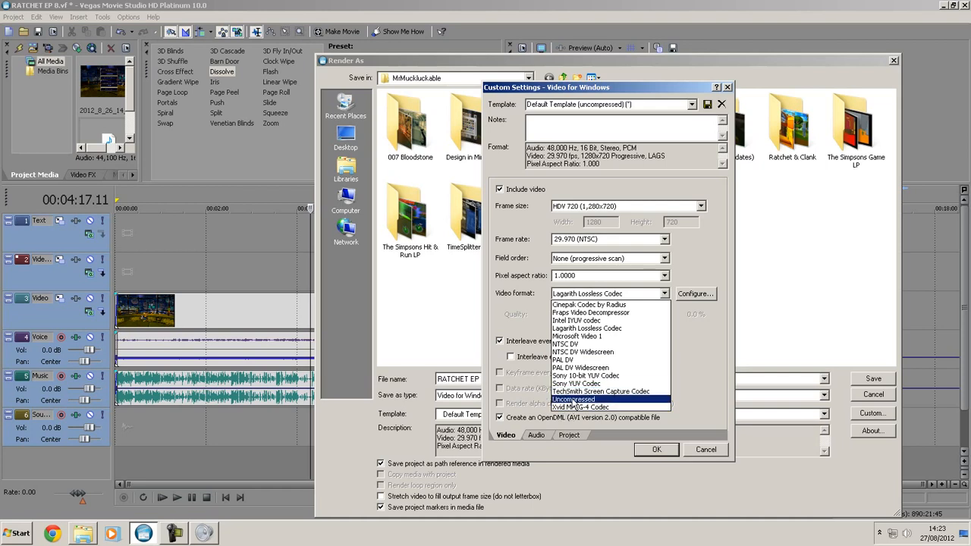
left_click(575, 329)
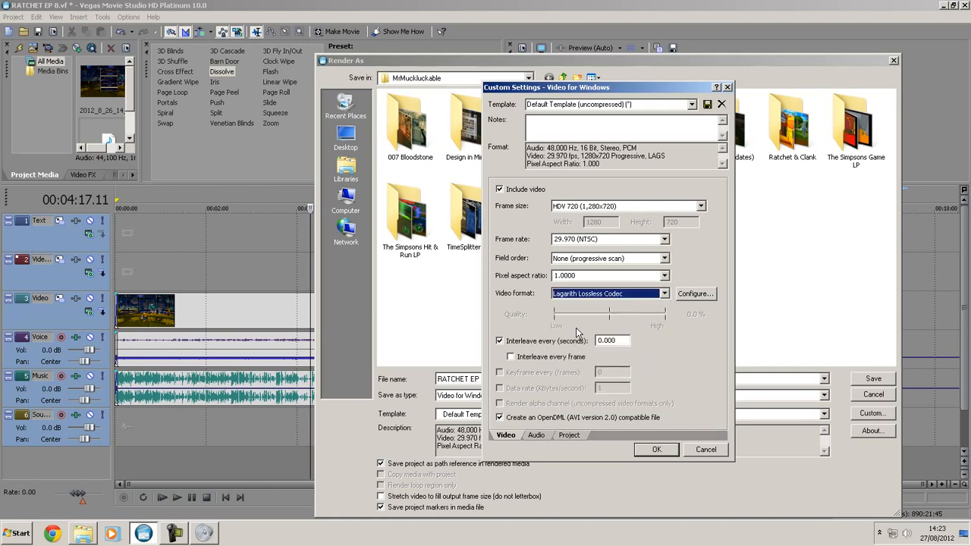
left_click(656, 450)
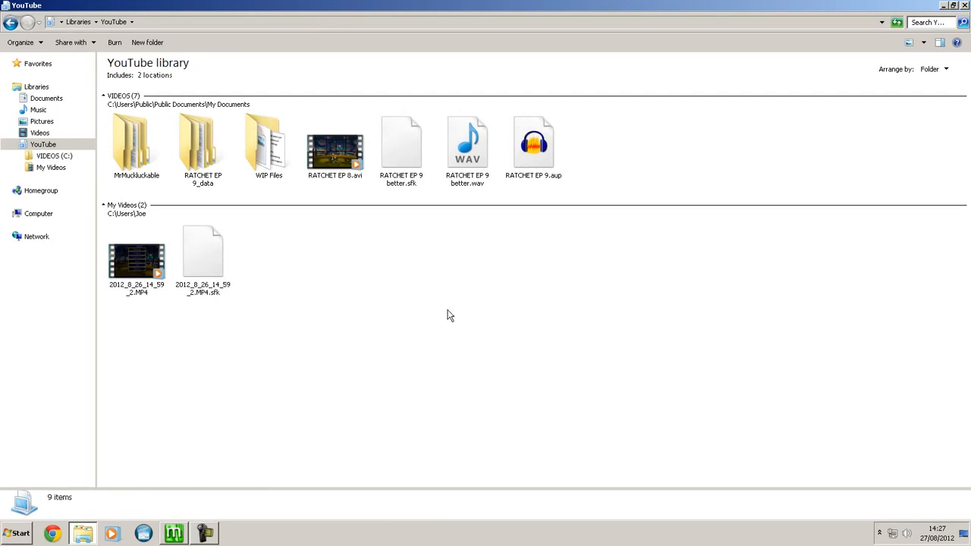
- Examine the file details of the rendered RATCHET EP 8.avi in the YouTube library
left_click(335, 155)
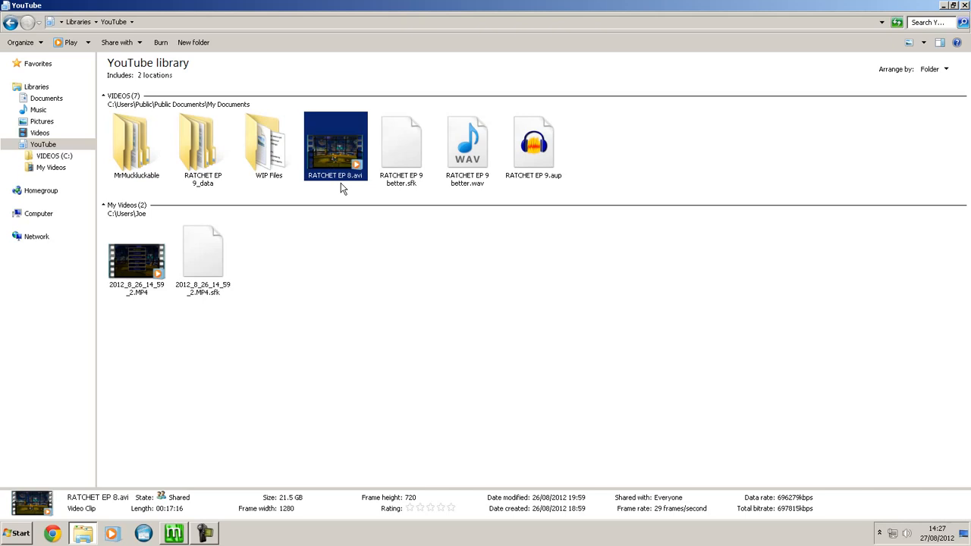
left_click(373, 270)
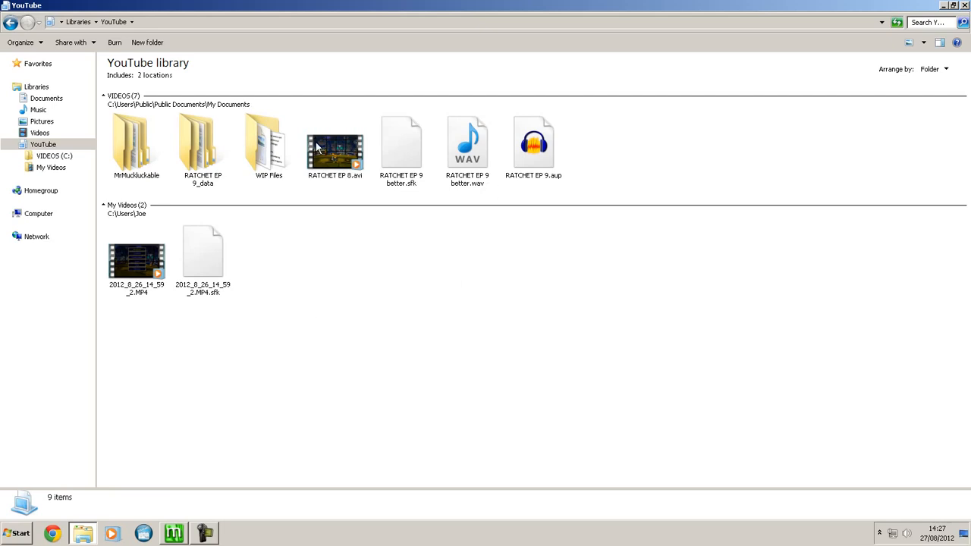
mouse_move(317, 147)
left_click(323, 183)
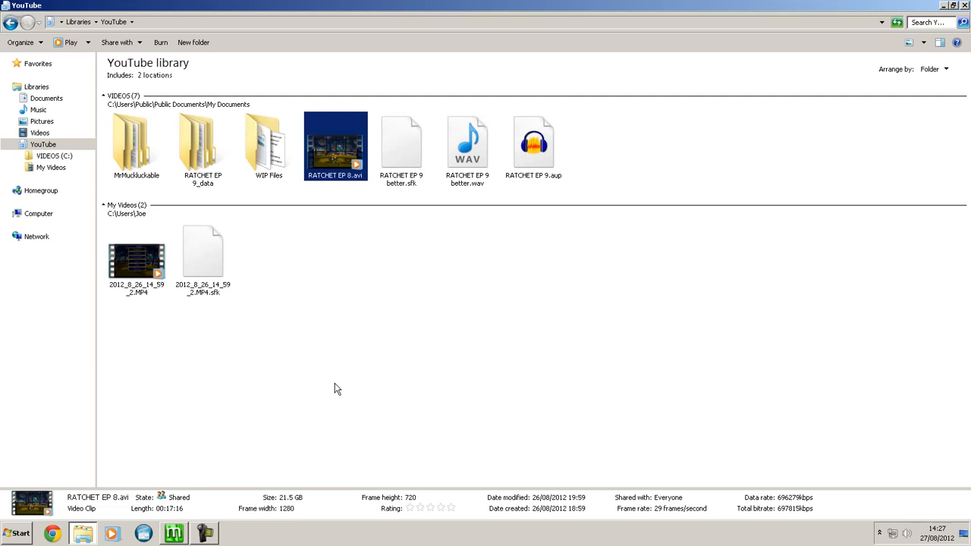
- Play RATCHET EP 8.avi at volume 19, pause it around 03:58, and inspect its picture at 06:08 and 04:00
double_click(346, 158)
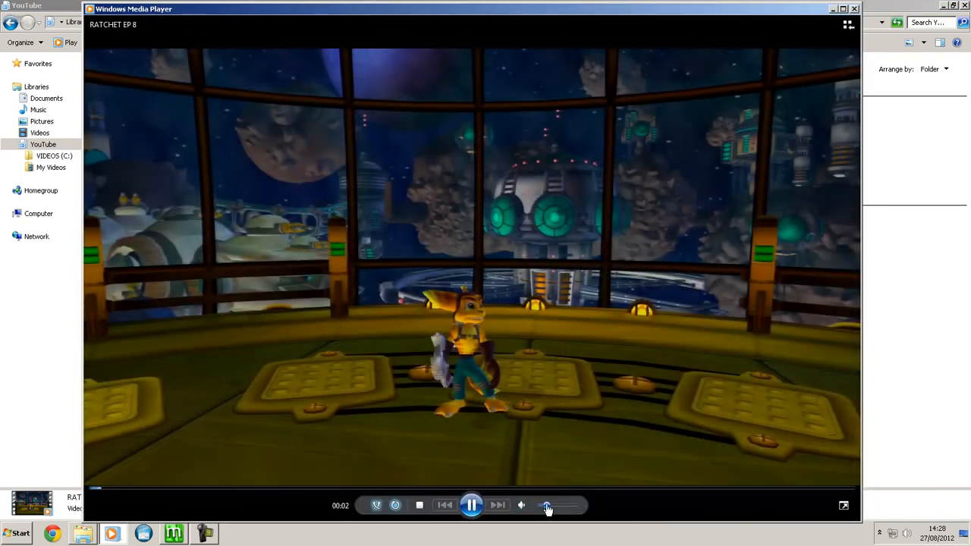
left_click(549, 506)
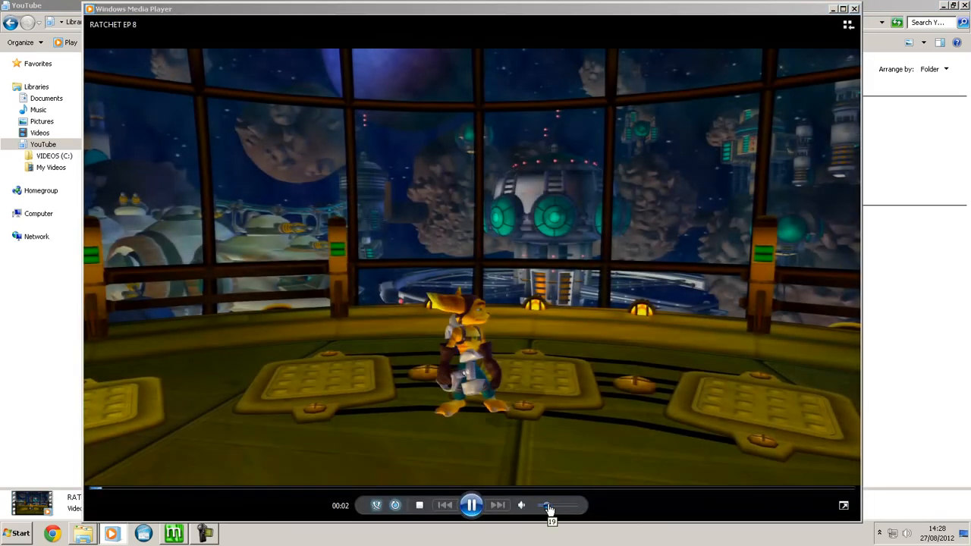
left_click(267, 490)
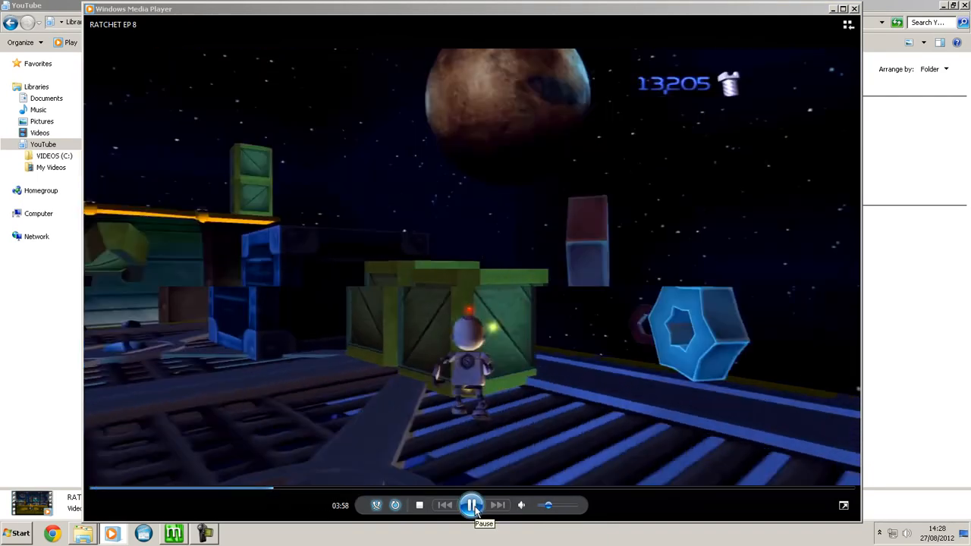
left_click(473, 508)
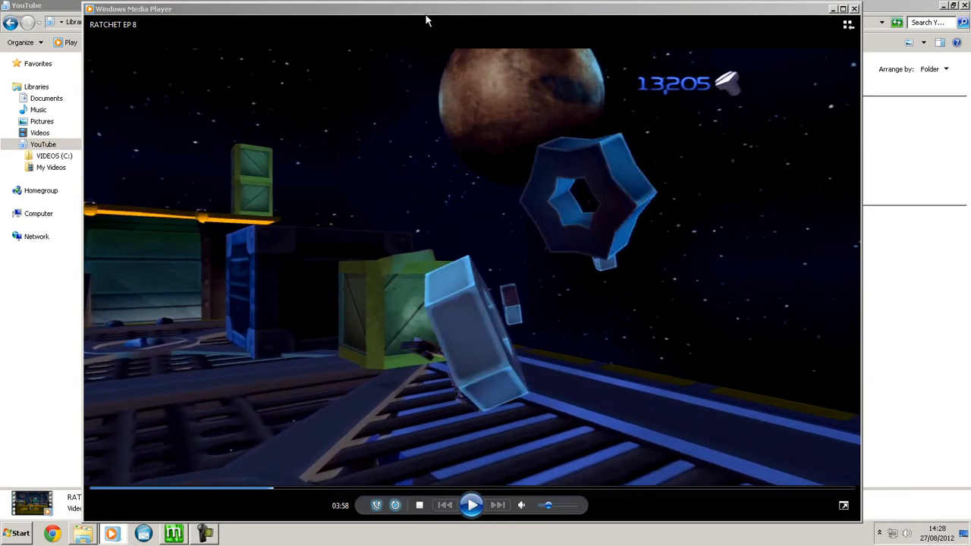
left_click_drag(450, 22, 534, 25)
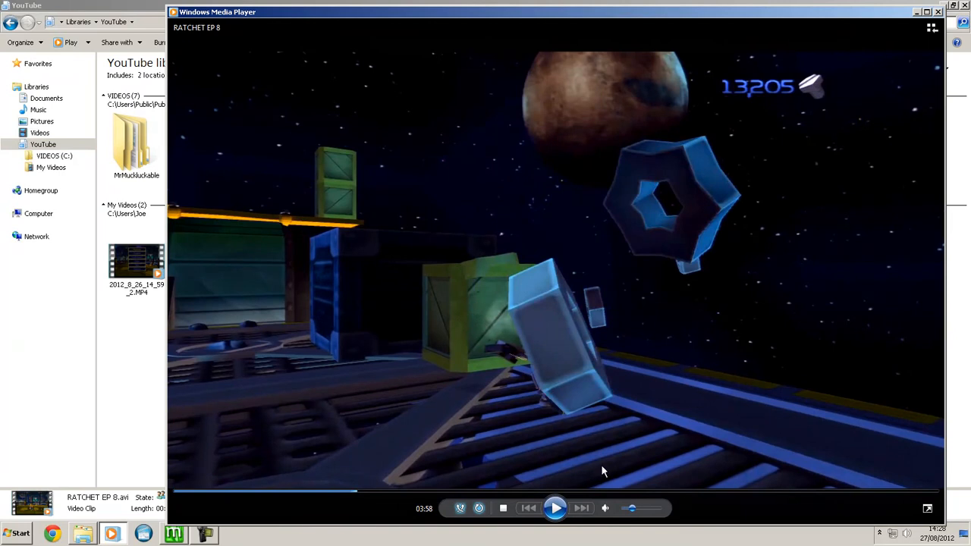
left_click(452, 491)
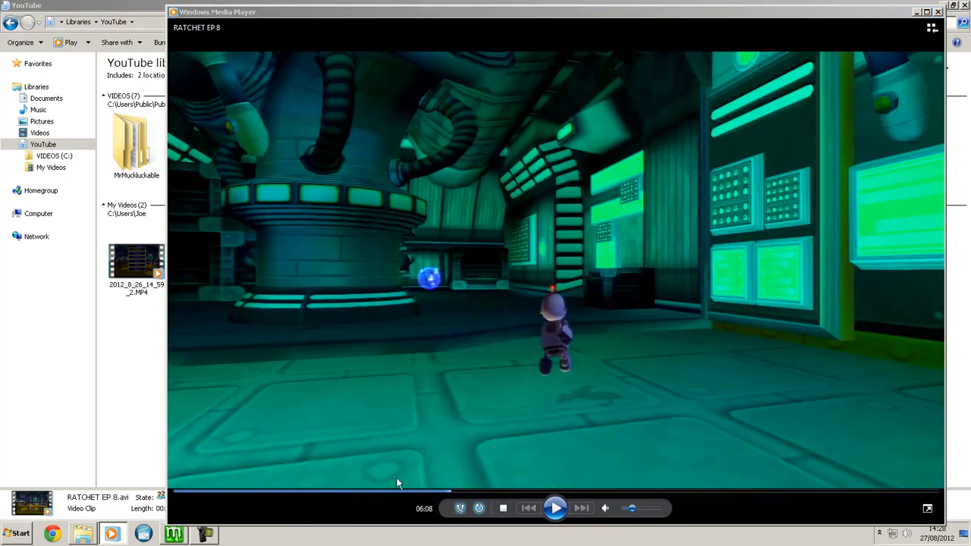
left_click(354, 492)
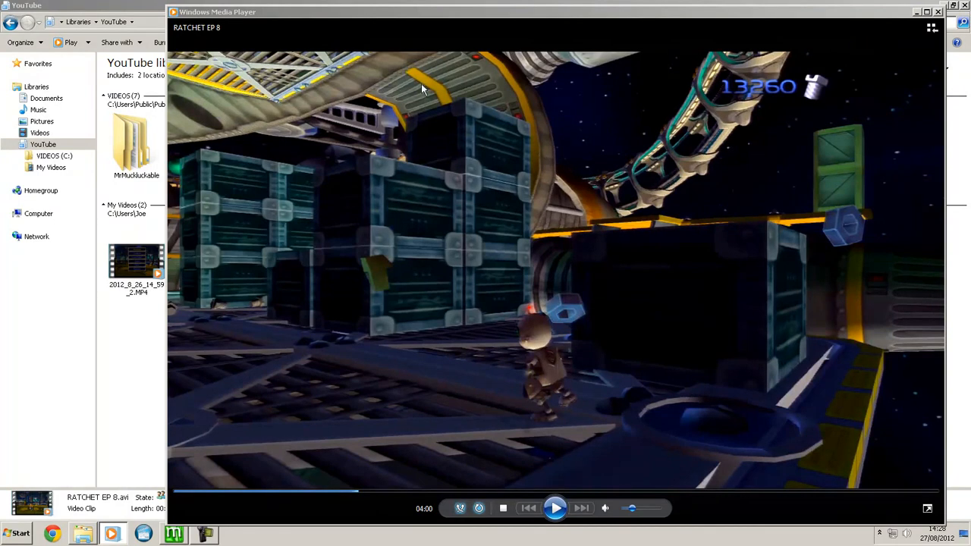
- Play the original recording 2012_8_26_14_59_2.MP4 around 04:00, pause it to compare picture quality, and close the player
left_click(137, 273)
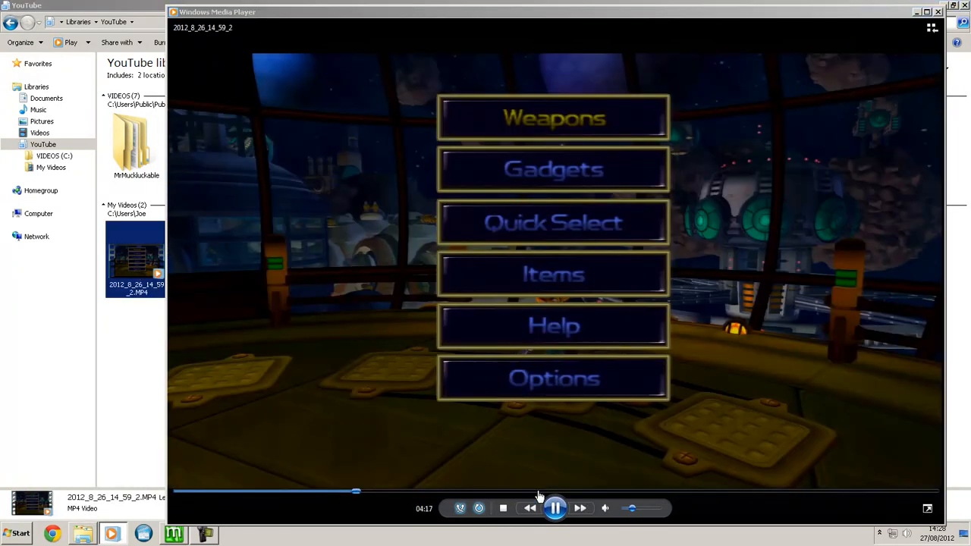
left_click_drag(356, 492, 342, 492)
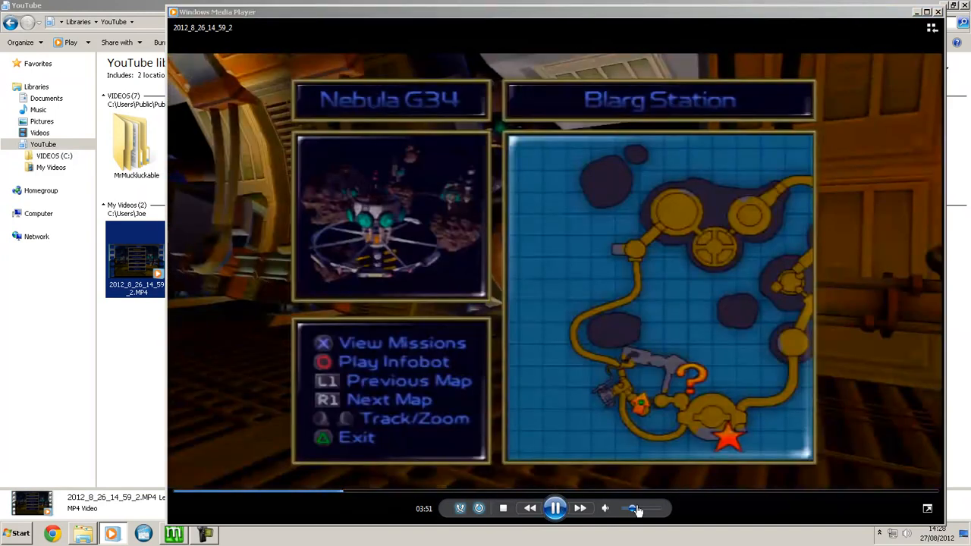
left_click(352, 494)
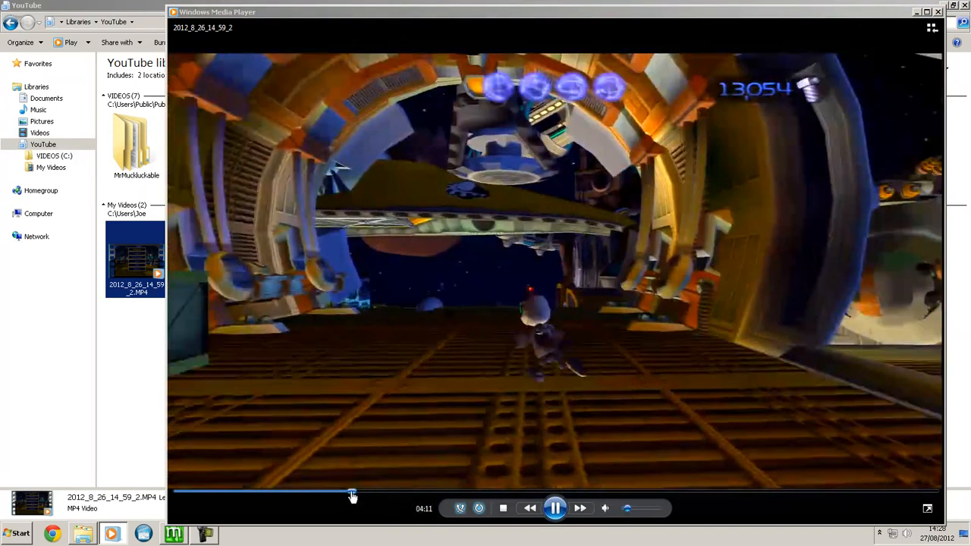
left_click(347, 495)
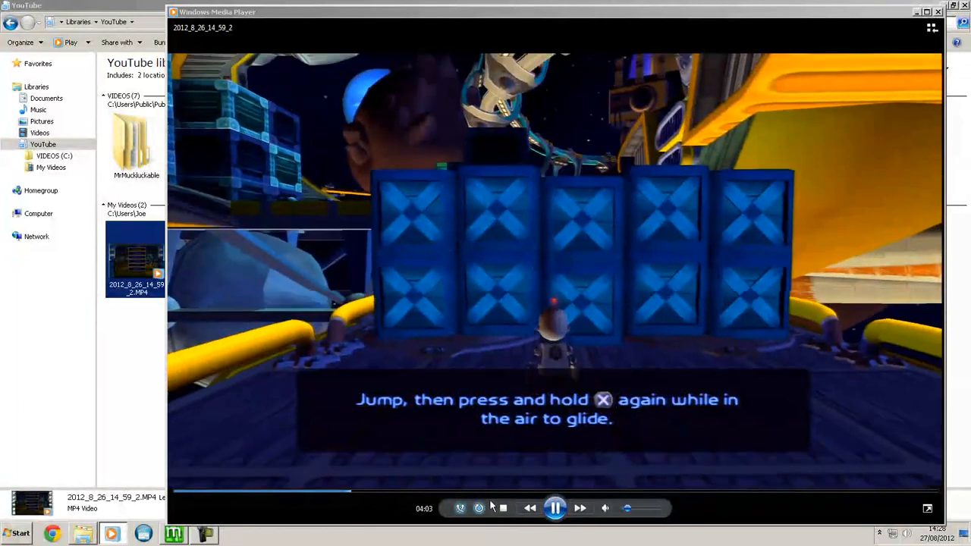
left_click(346, 494)
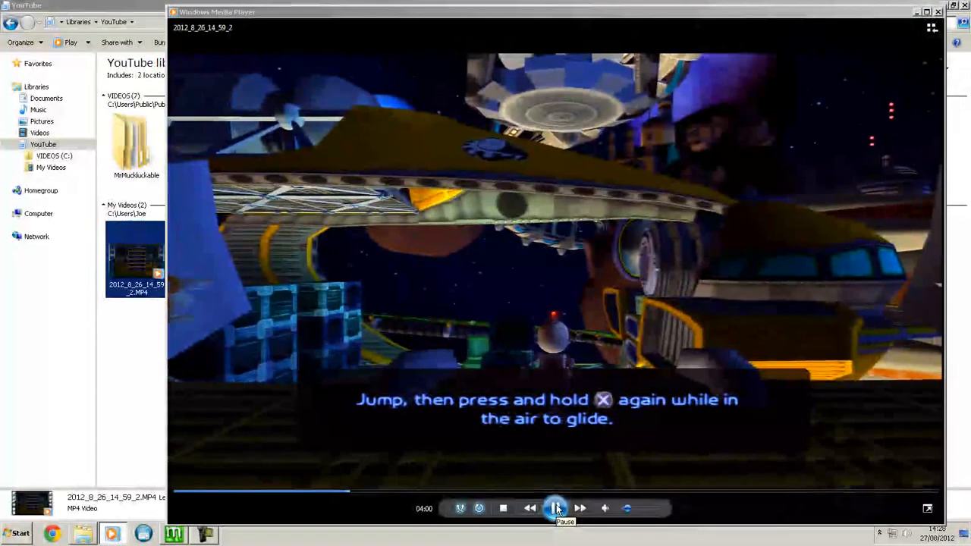
left_click(556, 509)
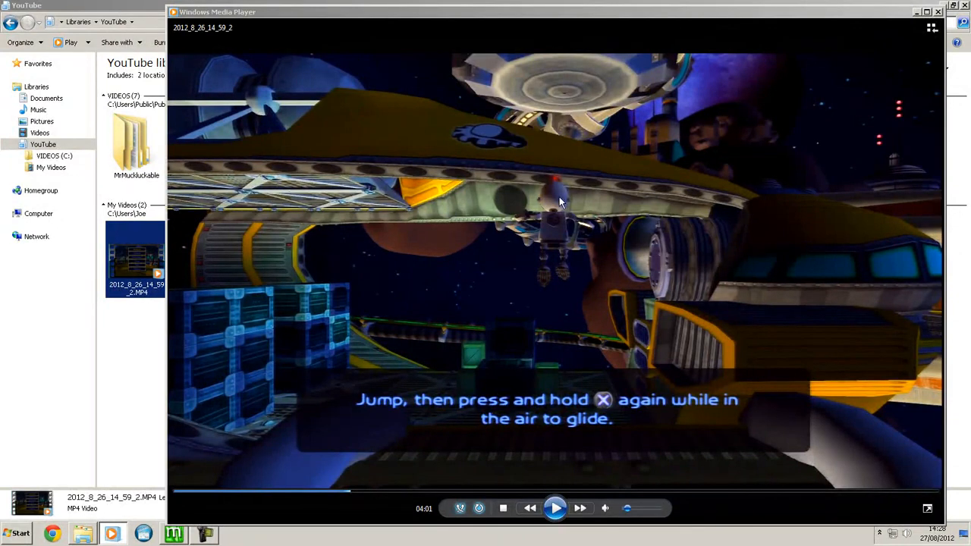
left_click(938, 11)
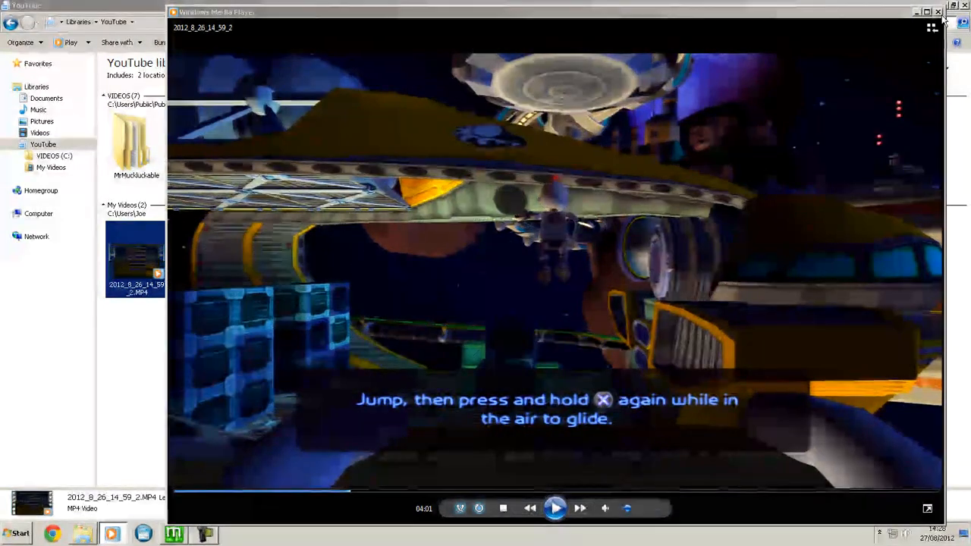
- Select RATCHET EP 8.avi in the library, switch to MeGUI and move its window clear of the selected file
left_click(332, 177)
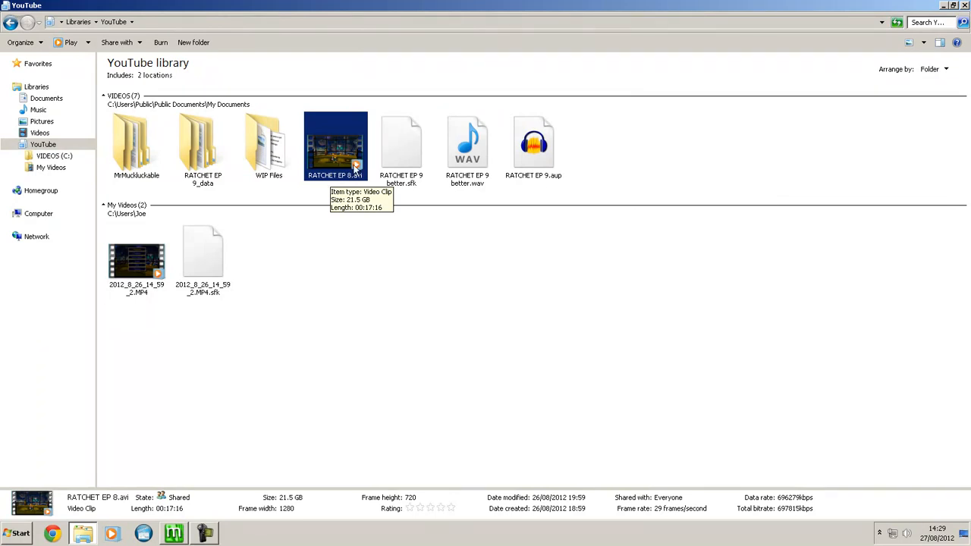
left_click(179, 536)
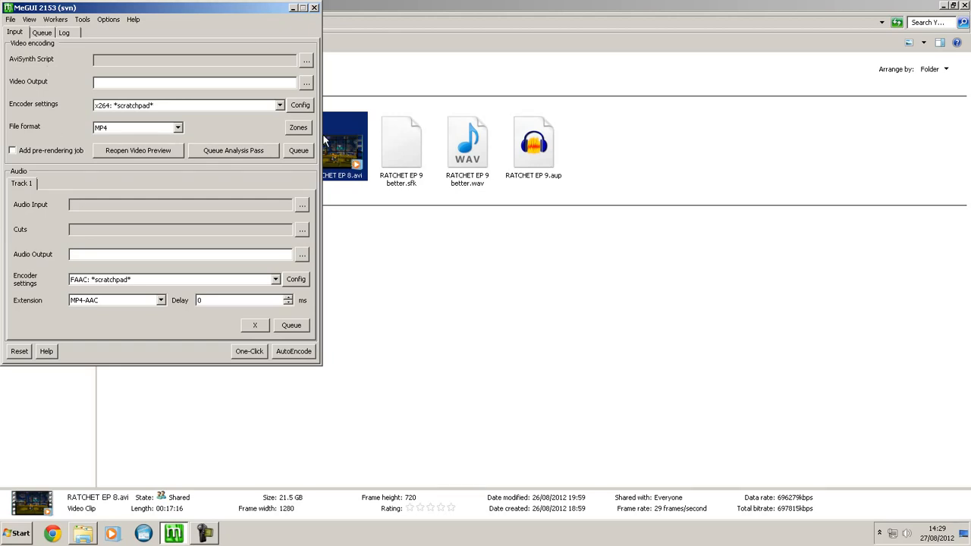
left_click_drag(207, 13, 663, 55)
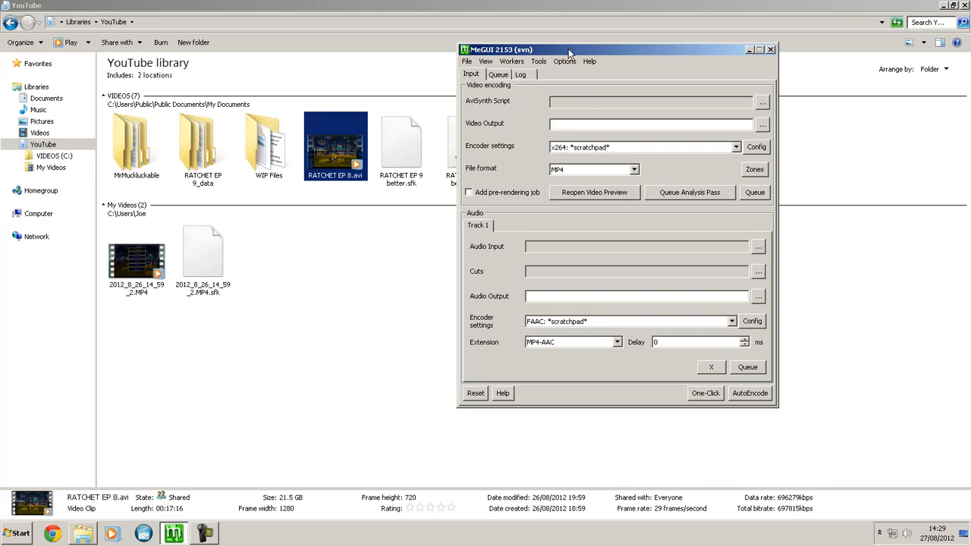
left_click_drag(566, 54, 553, 54)
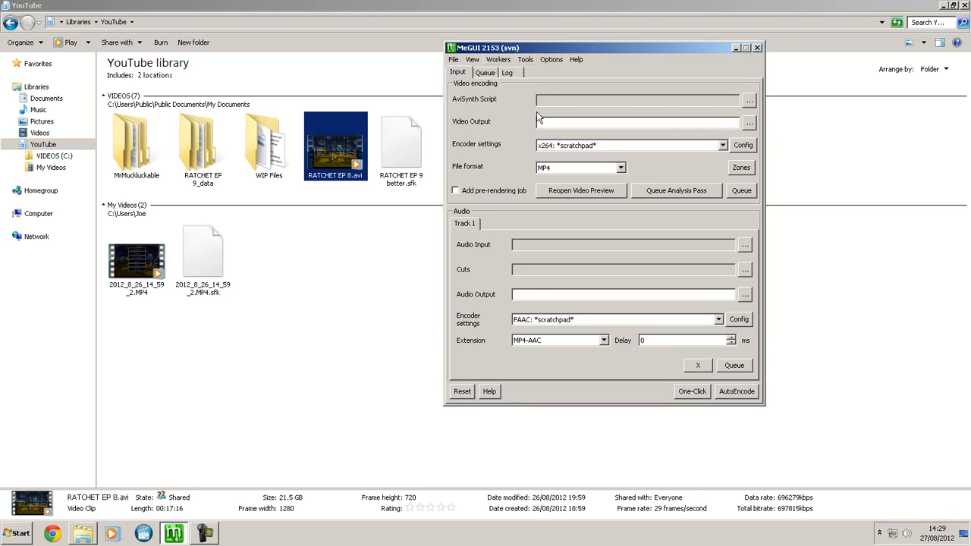
- Clear all old jobs from the MeGUI queue, including incomplete ones
left_click(485, 73)
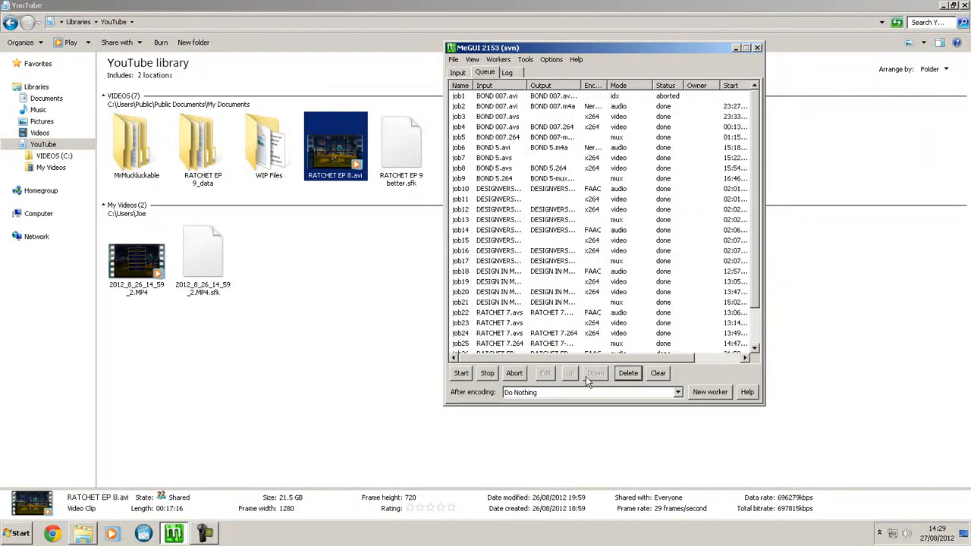
left_click(657, 374)
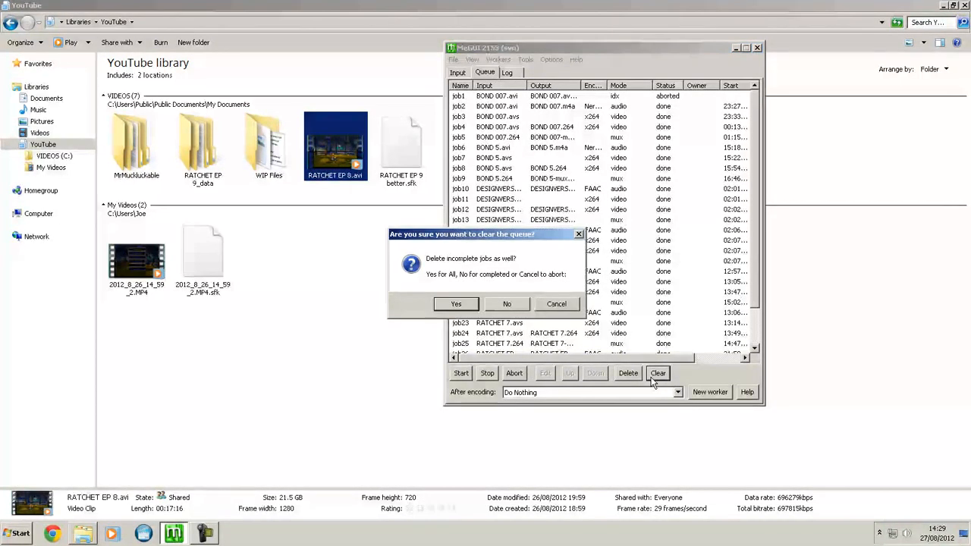
left_click(456, 304)
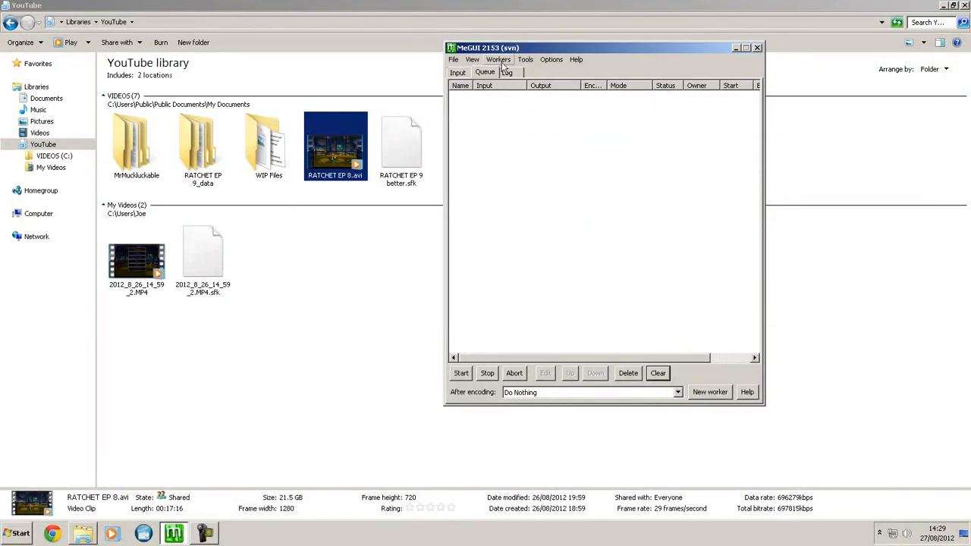
- Open MeGUI's AVS Script Creator
left_click(526, 61)
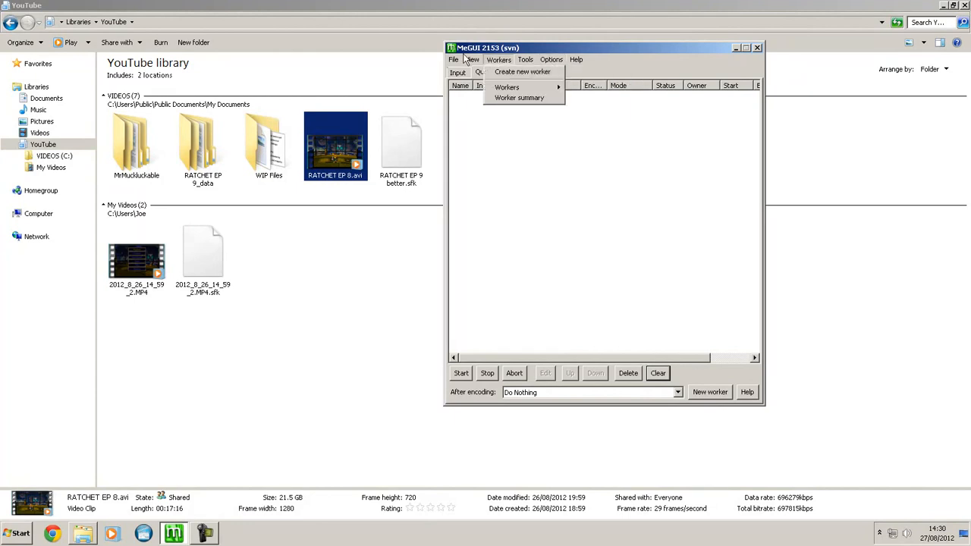
left_click(524, 60)
left_click(523, 60)
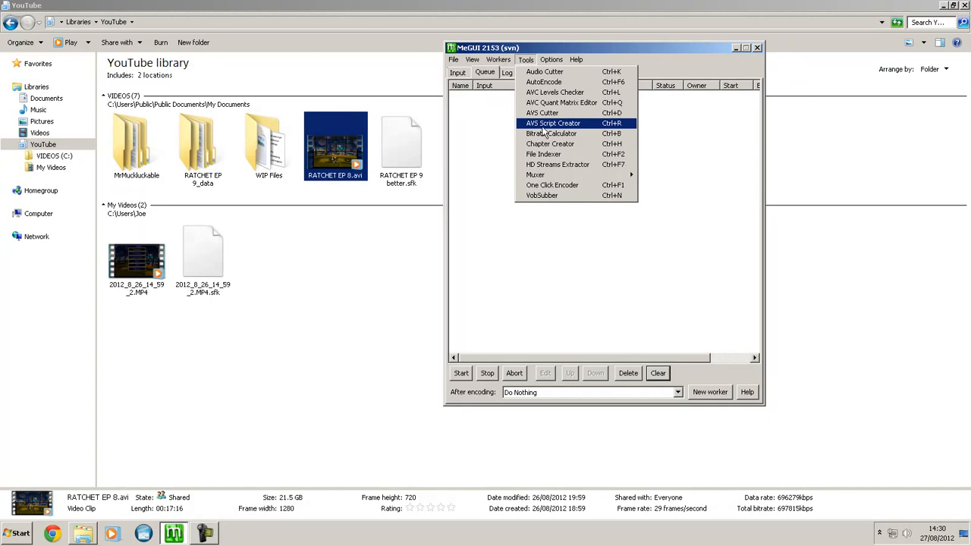
left_click(544, 125)
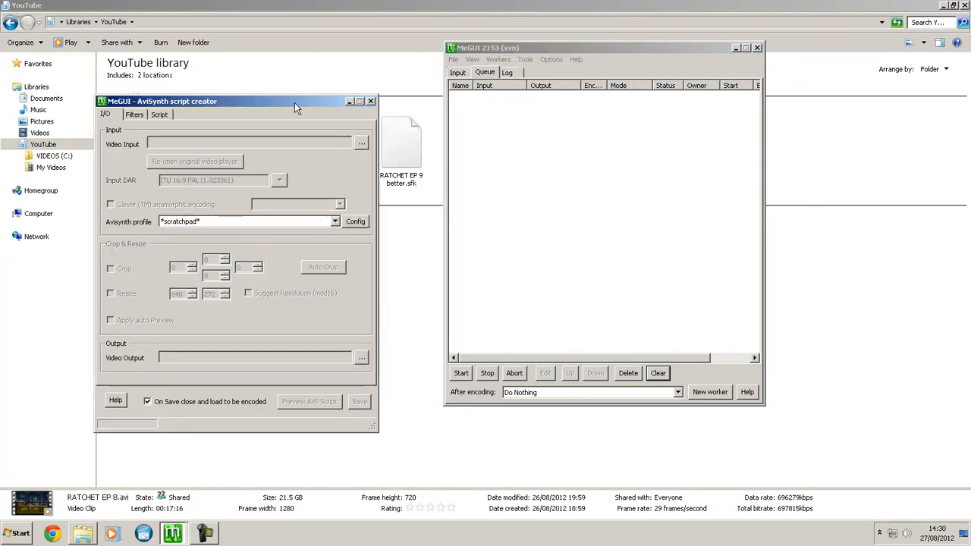
- Load RATCHET EP 8.avi from the YouTube library as the script's video input, opening it with AviSource
left_click_drag(295, 102, 327, 85)
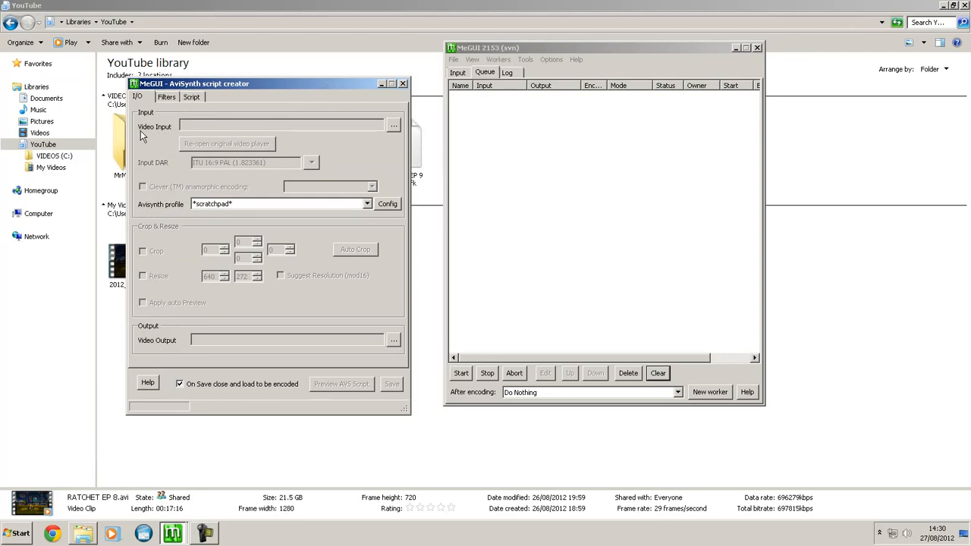
left_click(393, 126)
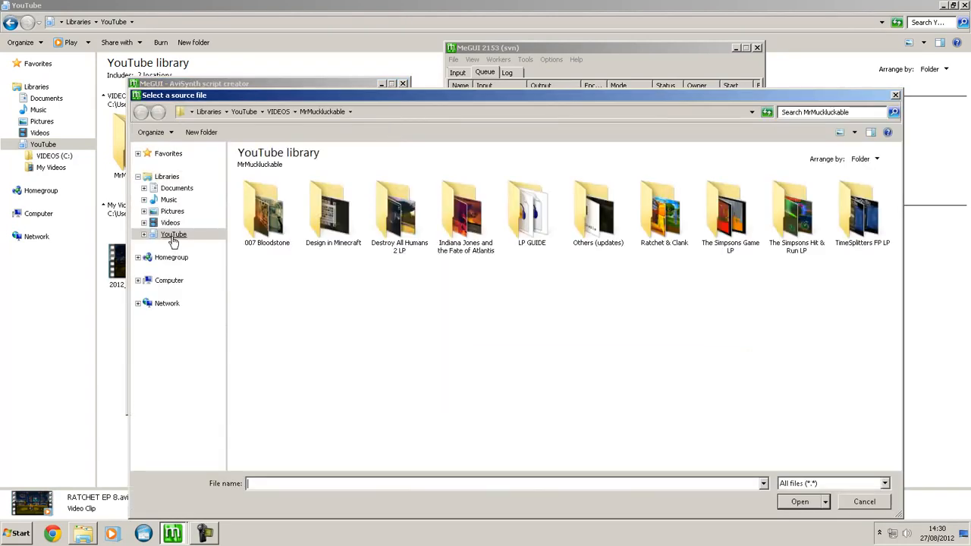
left_click(173, 237)
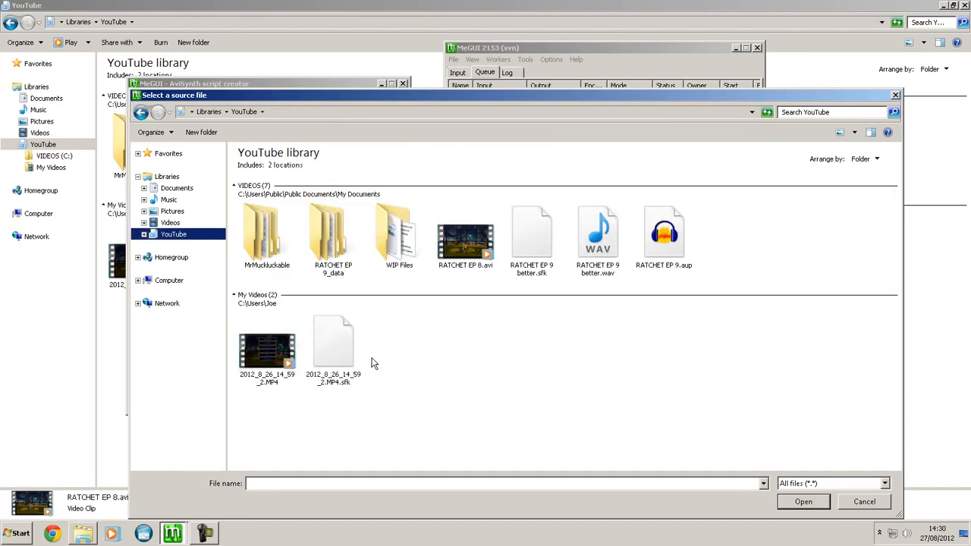
double_click(464, 256)
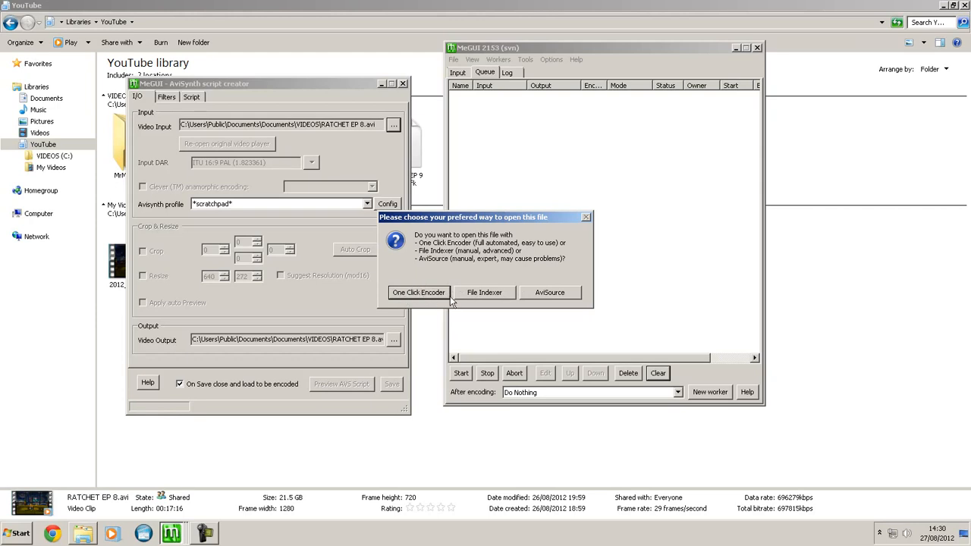
left_click(549, 293)
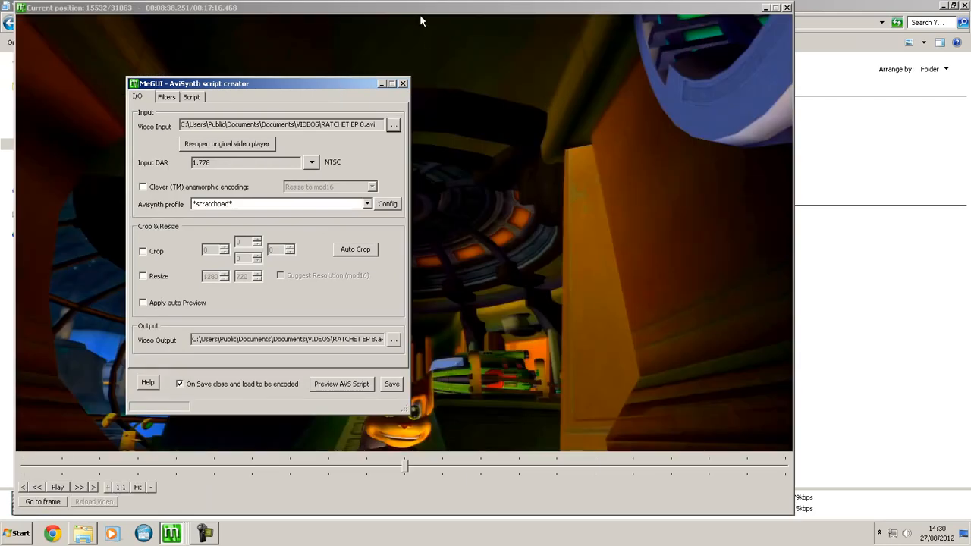
- Preview the loaded video around 10:49 and close the preview
left_click_drag(422, 9, 566, 26)
left_click_drag(550, 482, 643, 483)
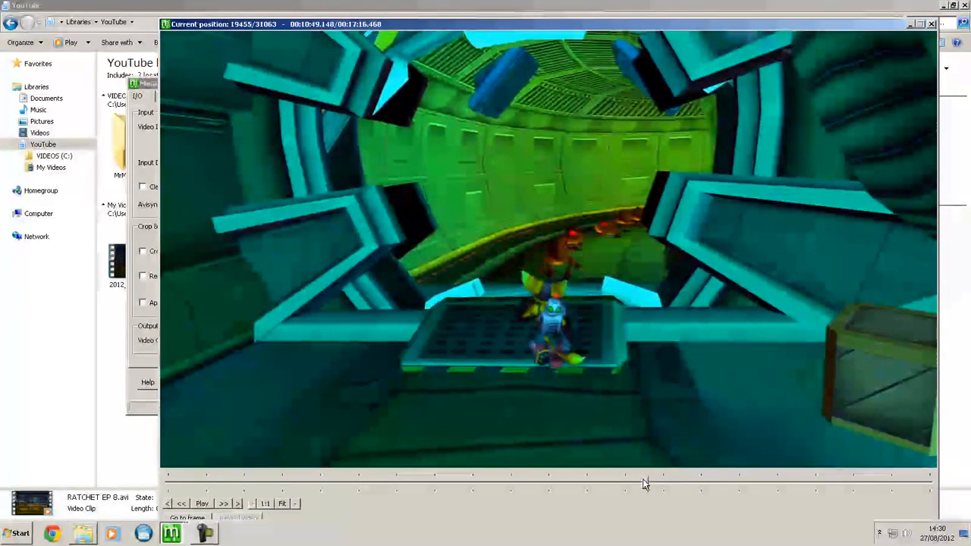
left_click(932, 23)
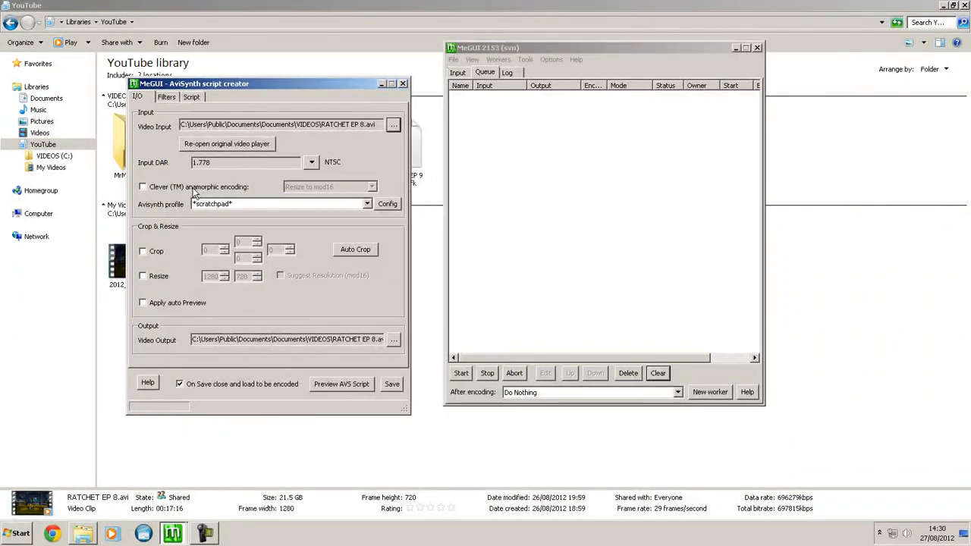
- Change audio=false to audio=true in the AviSynth script, save it, and close the resulting video preview
left_click(193, 99)
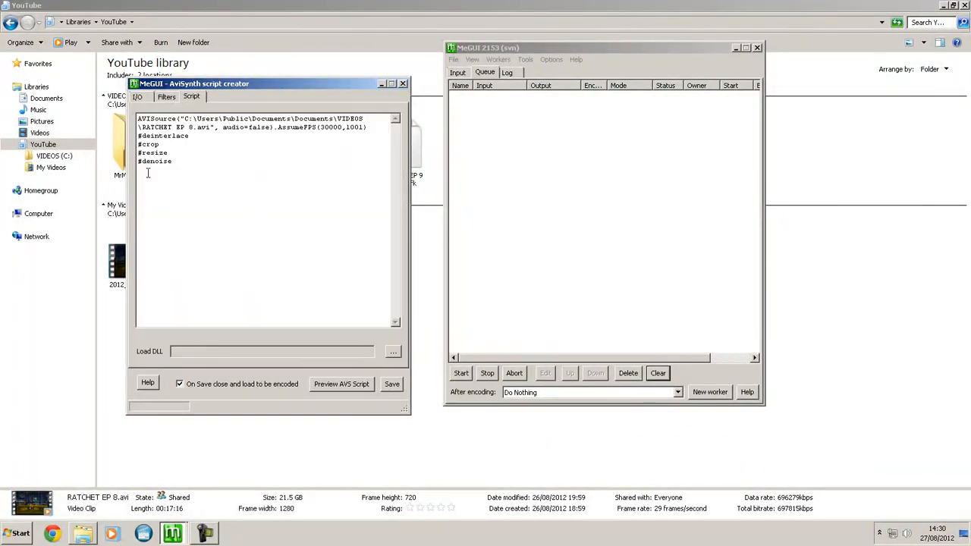
left_click_drag(188, 167, 150, 119)
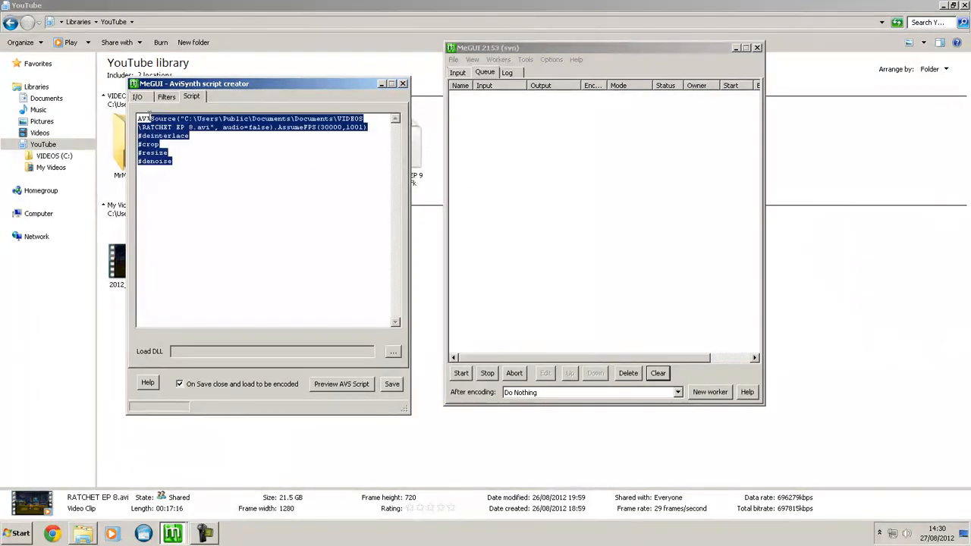
left_click(236, 135)
left_click_drag(222, 126, 272, 129)
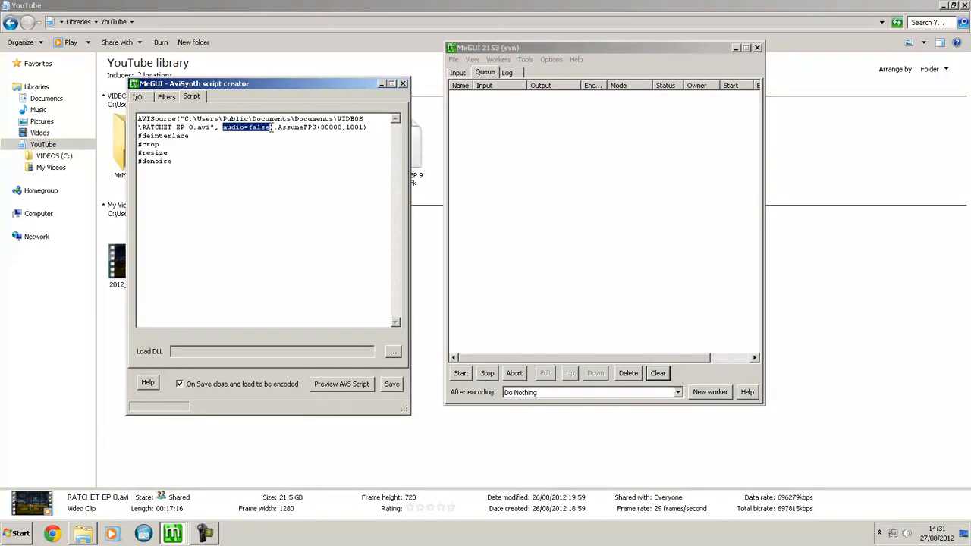
left_click(253, 128)
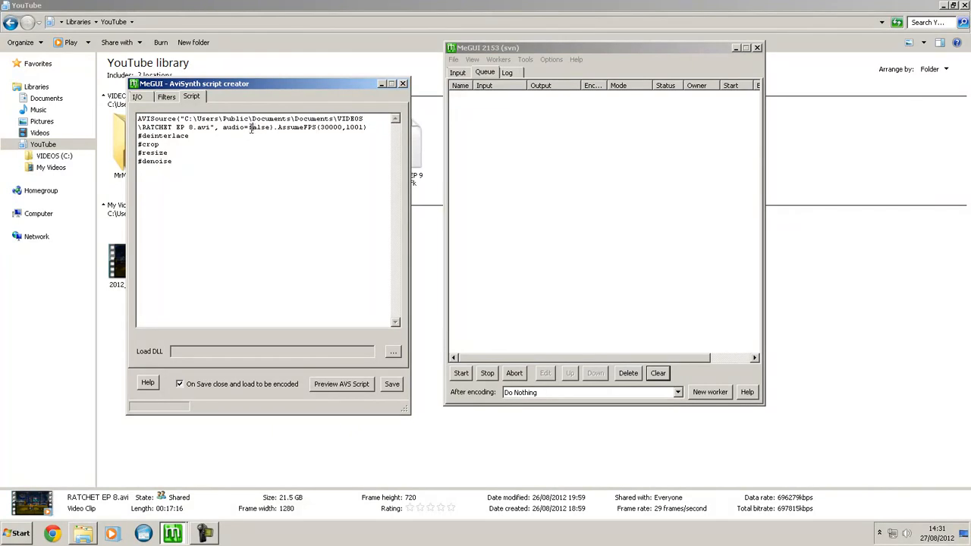
key("Delete")
key("Delete")
key("Delete")
key("Delete")
type("tru")
left_click(391, 384)
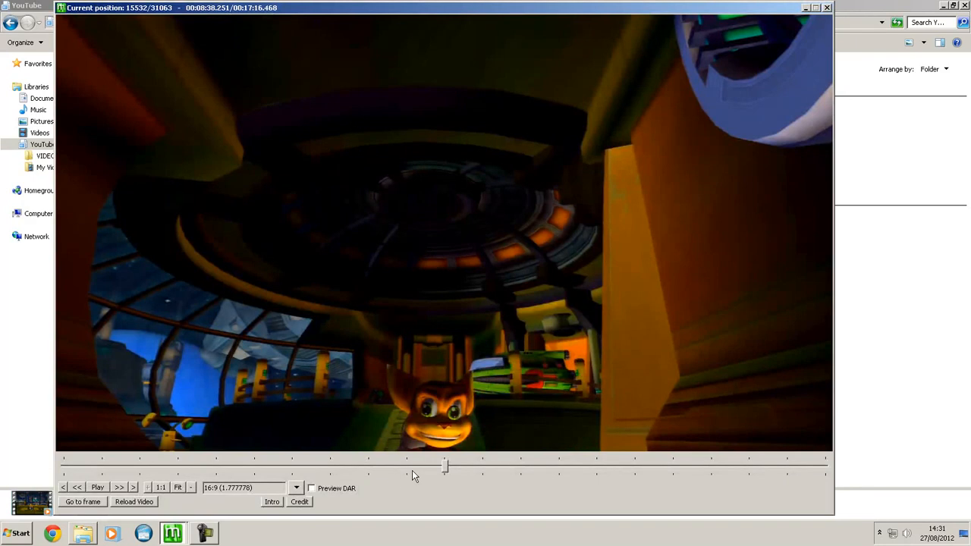
left_click(827, 8)
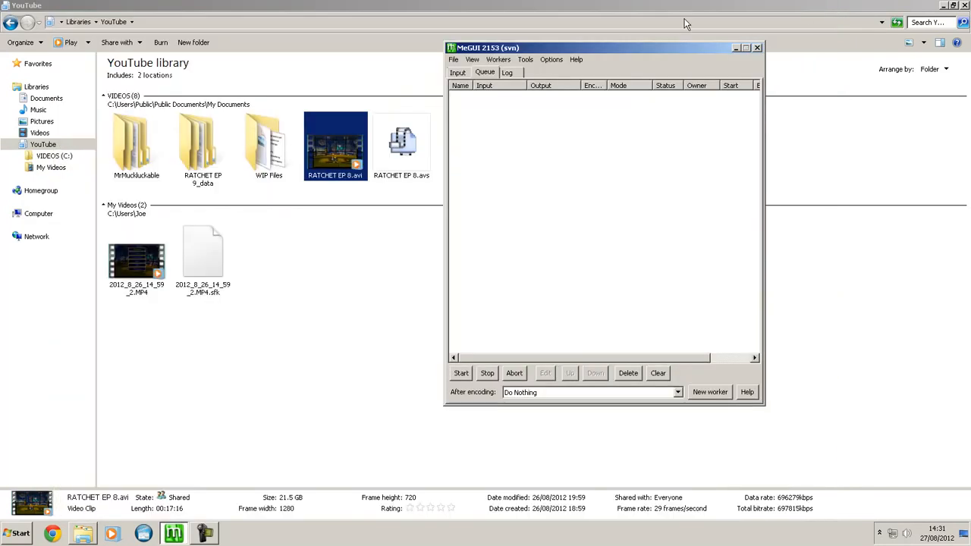
- Set RATCHET EP 8.avi from the YouTube library as the audio input for Track 1
left_click(458, 72)
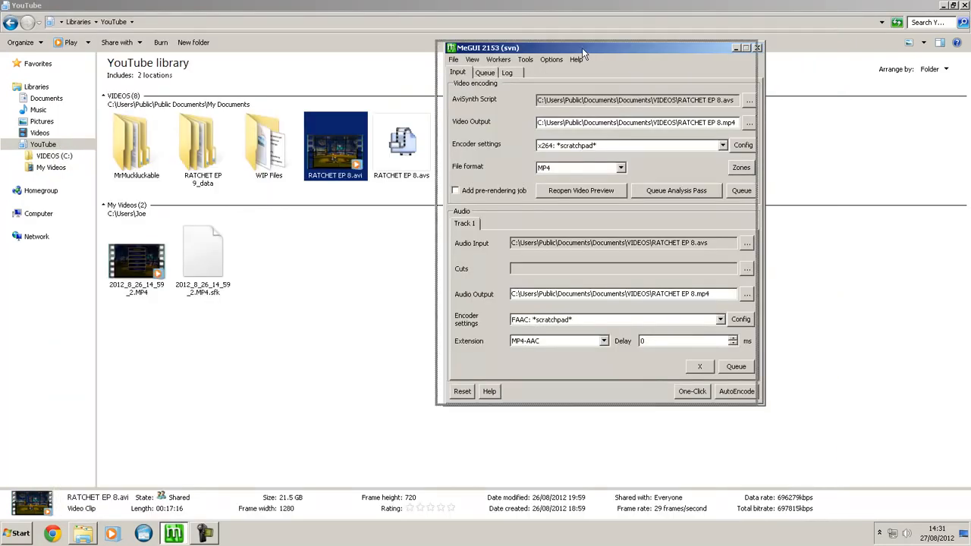
left_click_drag(582, 47, 488, 48)
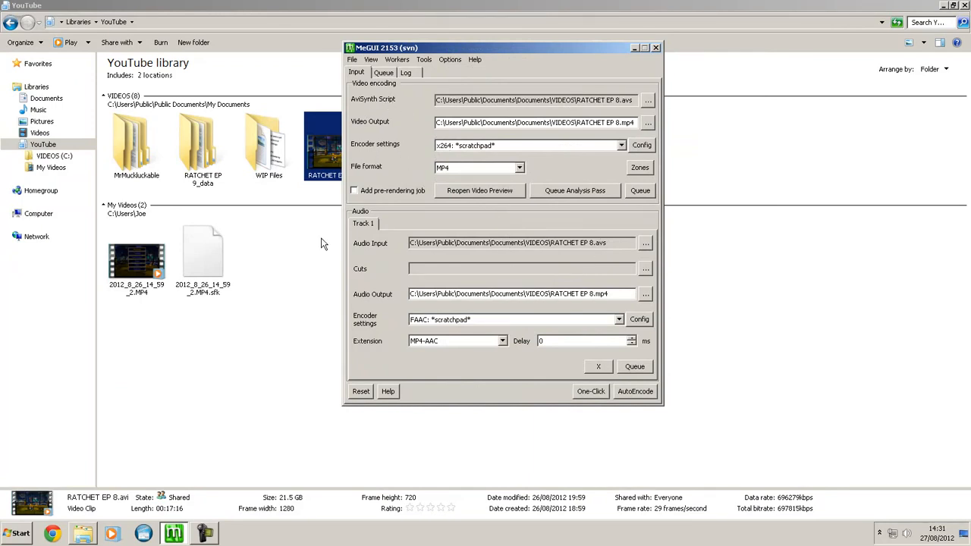
left_click(646, 244)
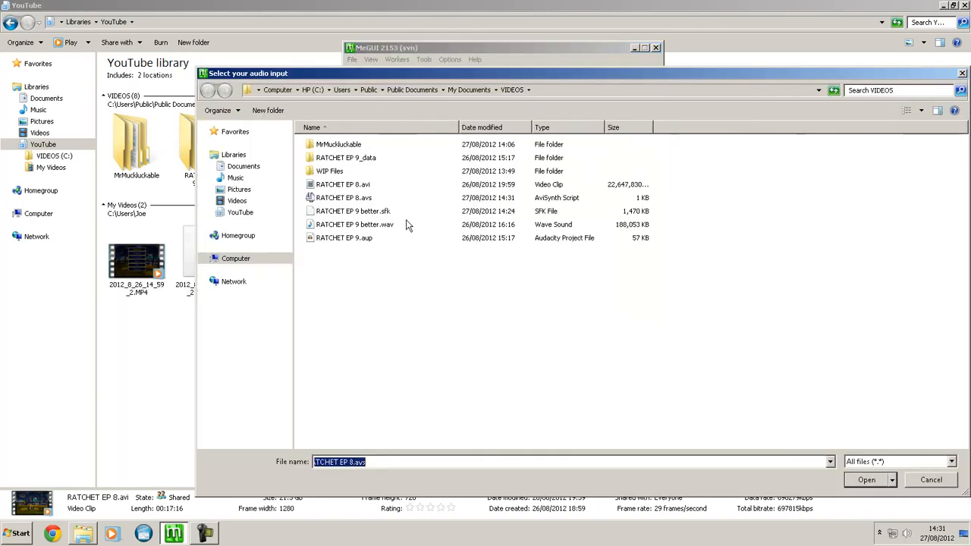
left_click(241, 214)
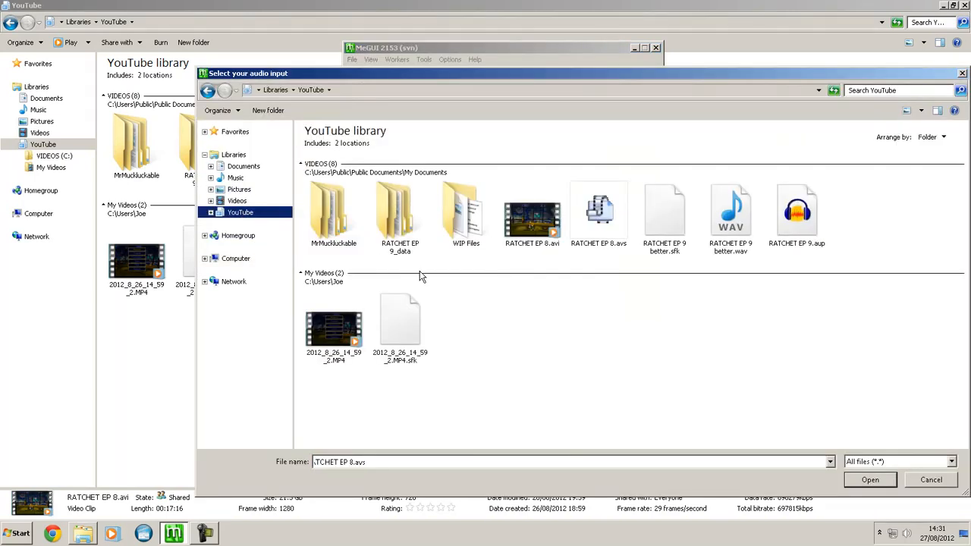
double_click(535, 220)
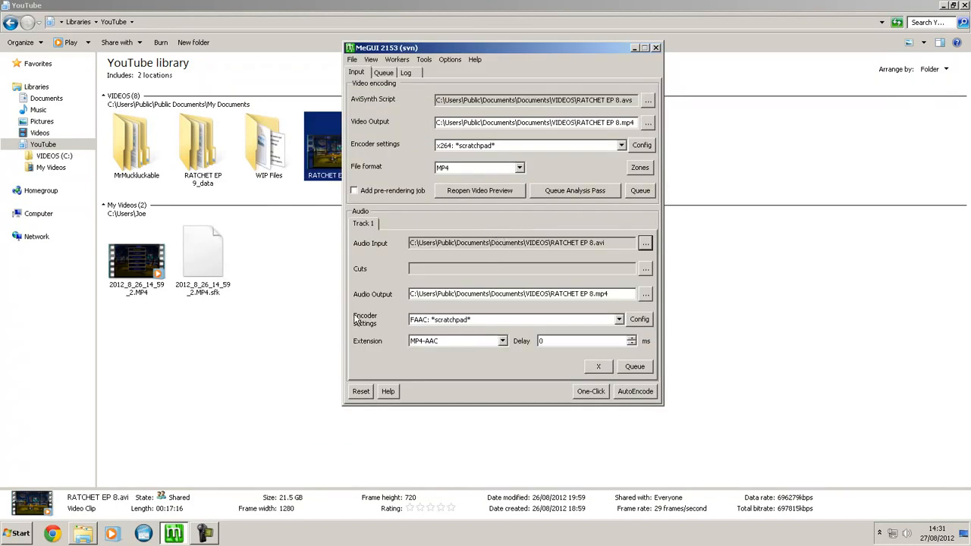
- Choose x264: *scratchpad* as the video encoder, review its configuration, and close the dialog without changes
left_click(491, 145)
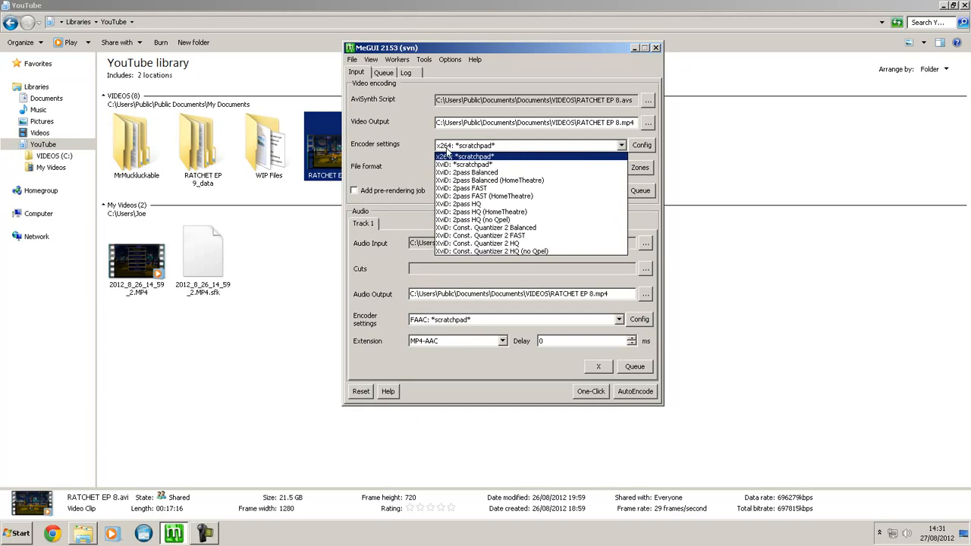
left_click(455, 150)
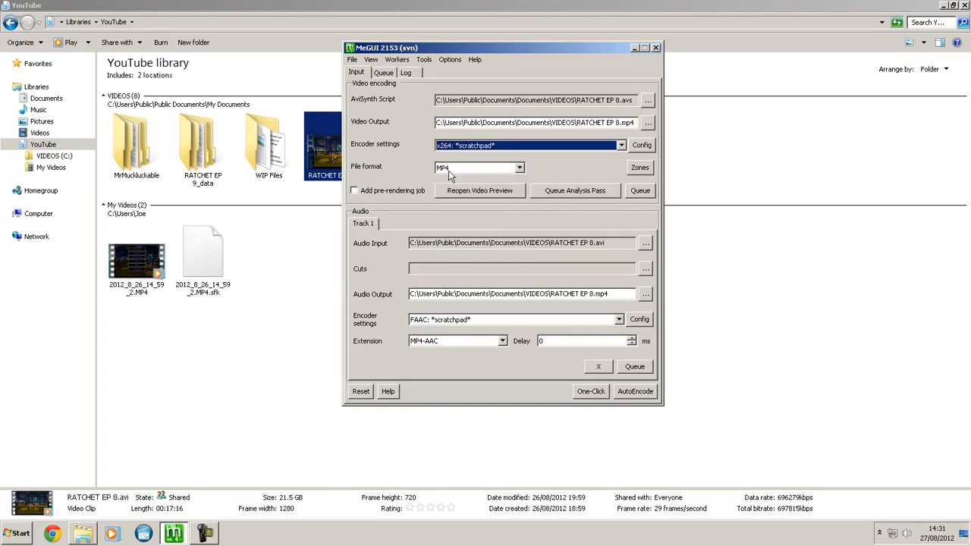
left_click(642, 145)
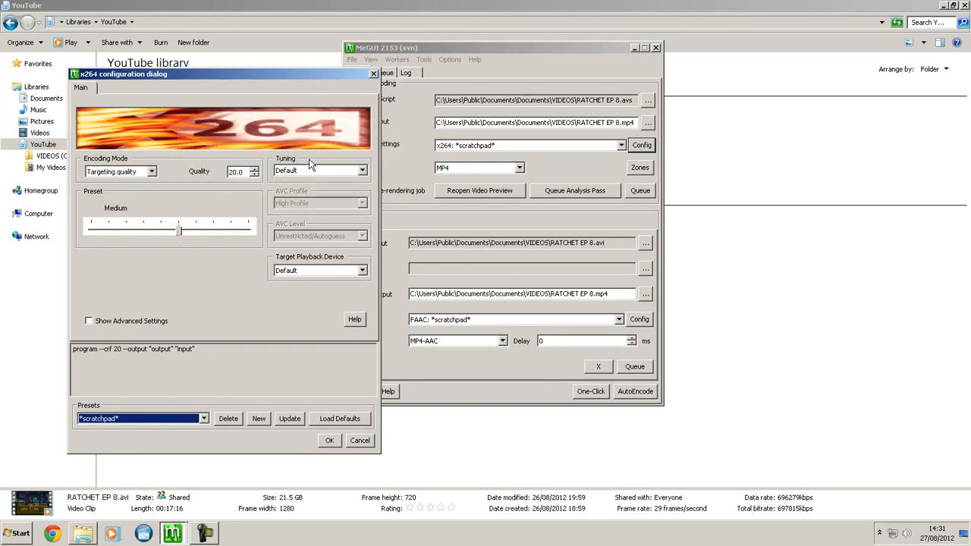
left_click(373, 74)
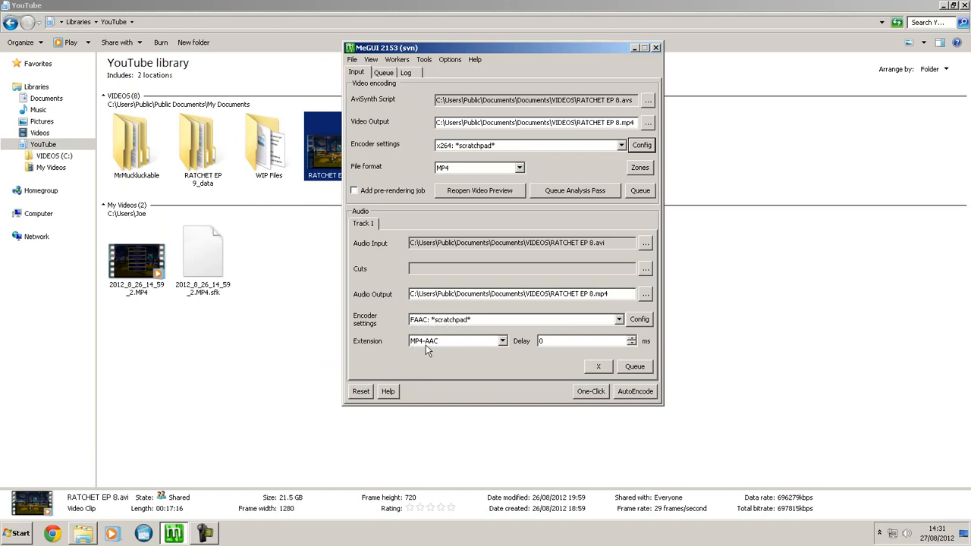
- Open the AutoEncode settings and target an average bitrate of 2000 kbit/s
left_click(634, 392)
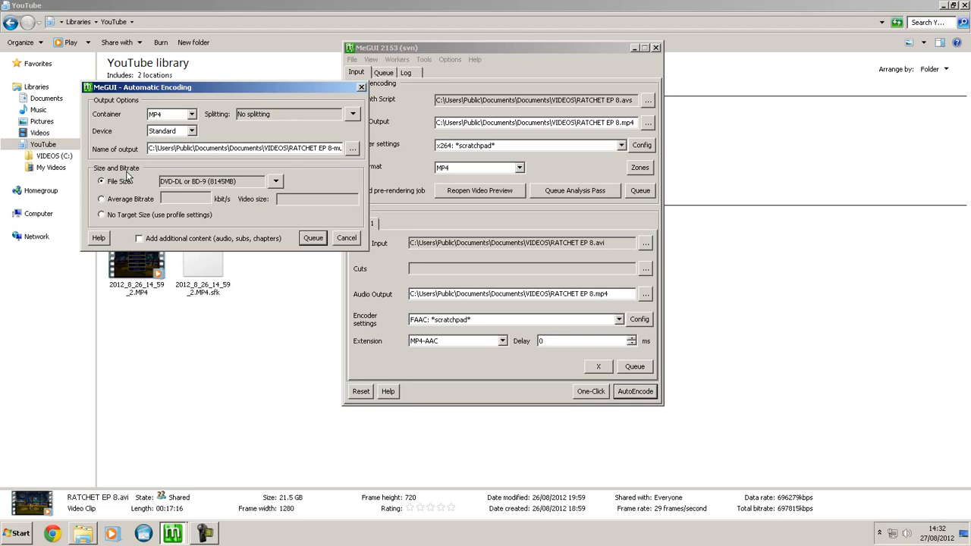
left_click(102, 199)
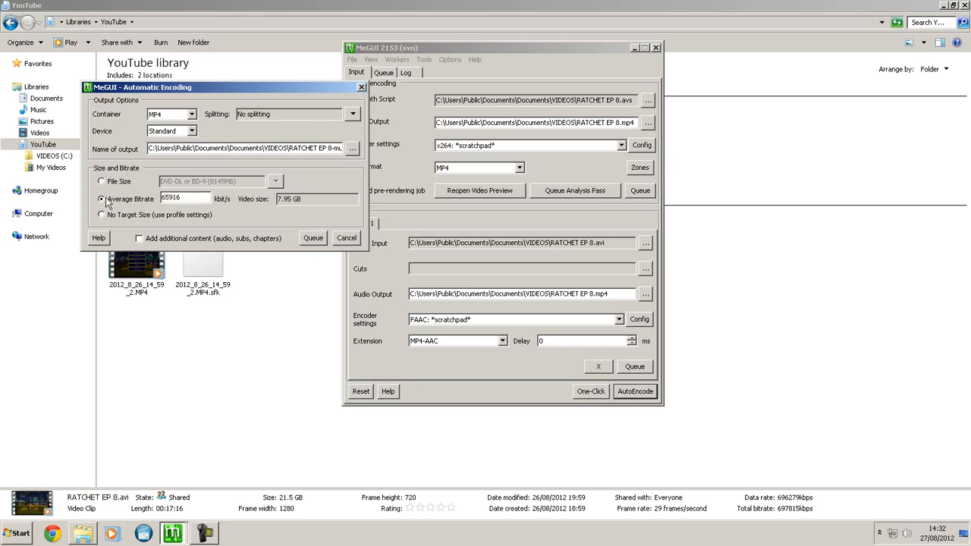
left_click_drag(205, 197, 160, 199)
type("2000")
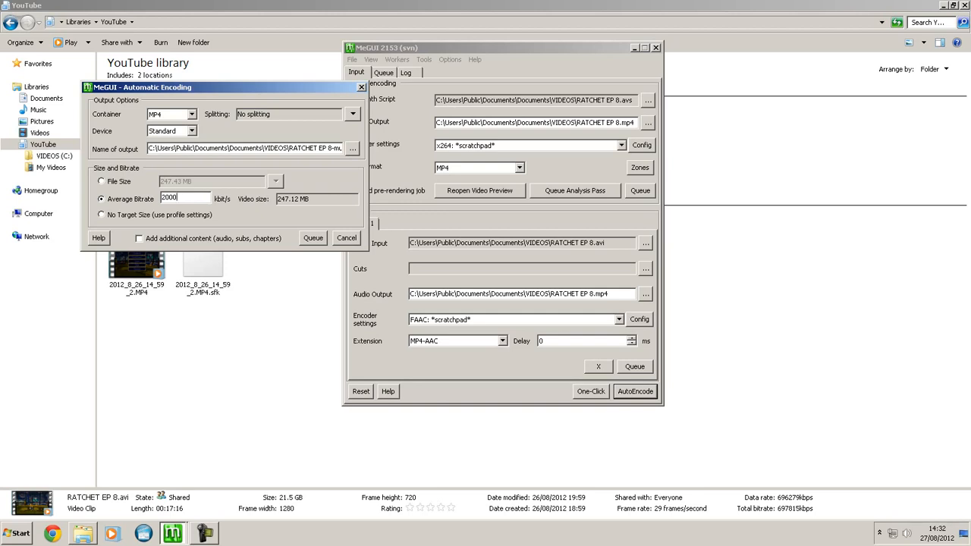
- Raise the average bitrate to 3000 kbit/s, queue the automatic encode, and acknowledge the YV12 conversion
key("BackSpace")
key("BackSpace")
key("BackSpace")
key("BackSpace")
type("3000")
left_click_drag(314, 202, 265, 203)
left_click(314, 239)
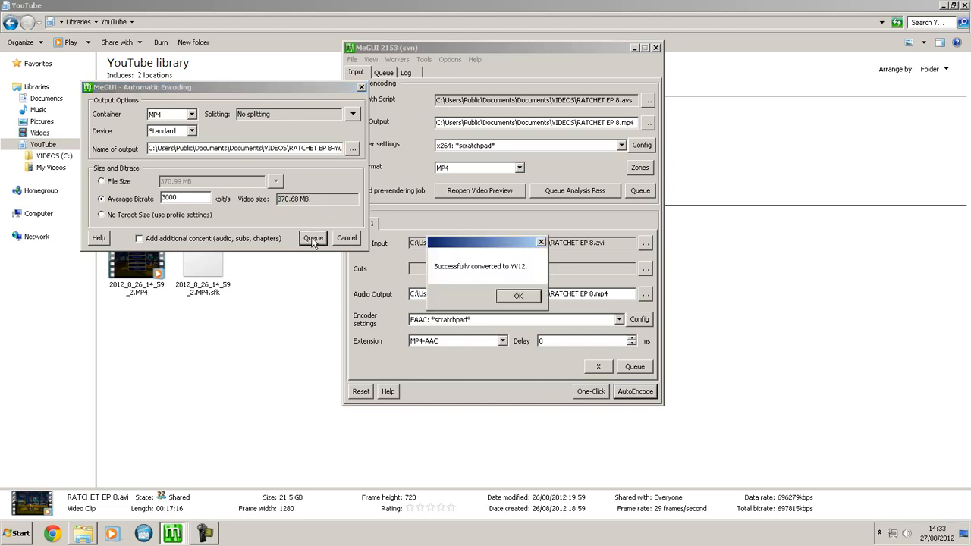
left_click(516, 297)
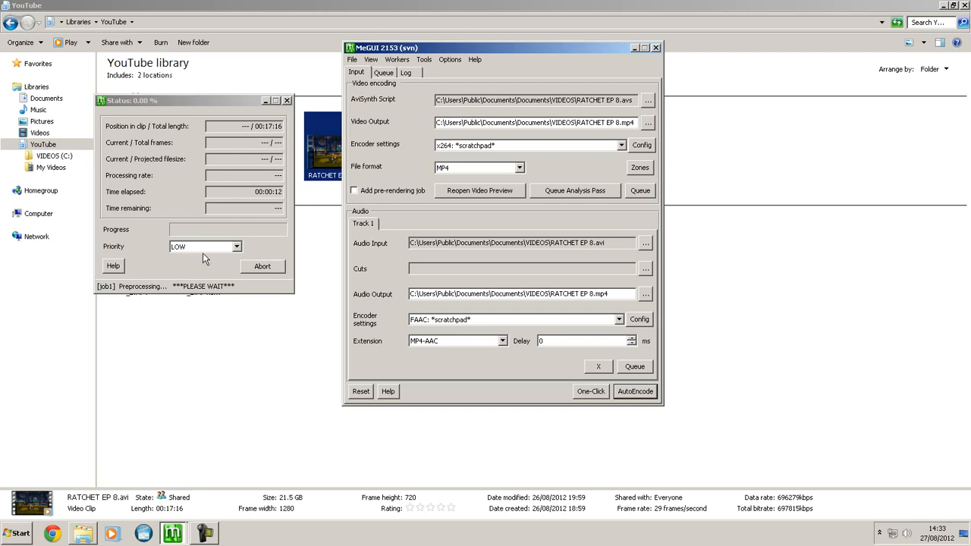
- Set the running encode's priority to ABOVE NORMAL
left_click(204, 250)
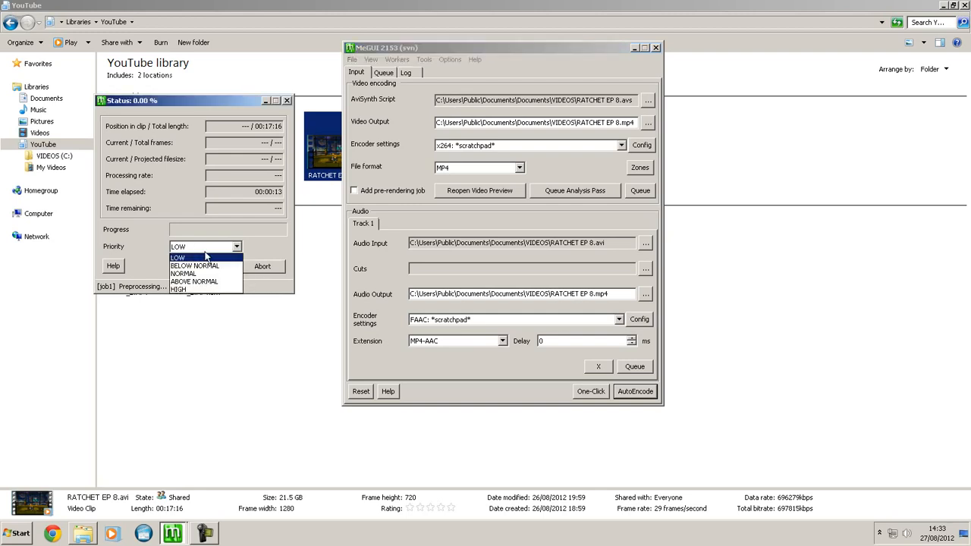
left_click(191, 285)
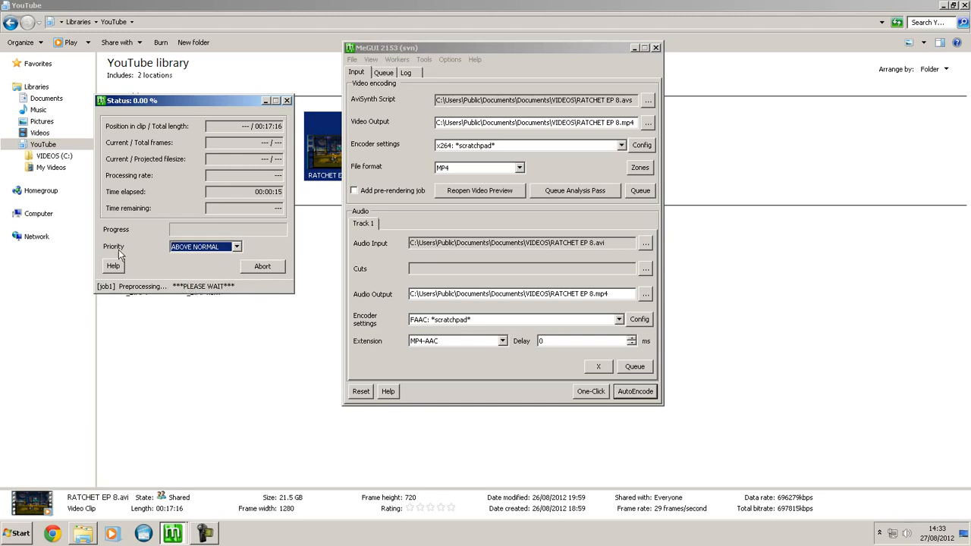
left_click(191, 250)
left_click(186, 280)
- Close the status window, abort the running encode in the queue, and exit MeGUI
left_click(287, 101)
left_click(656, 48)
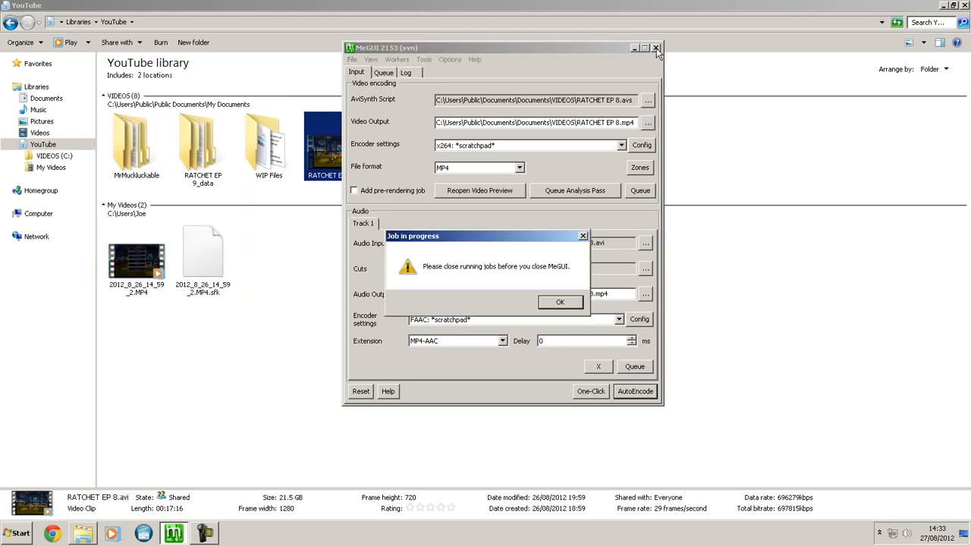
left_click(573, 301)
left_click(381, 73)
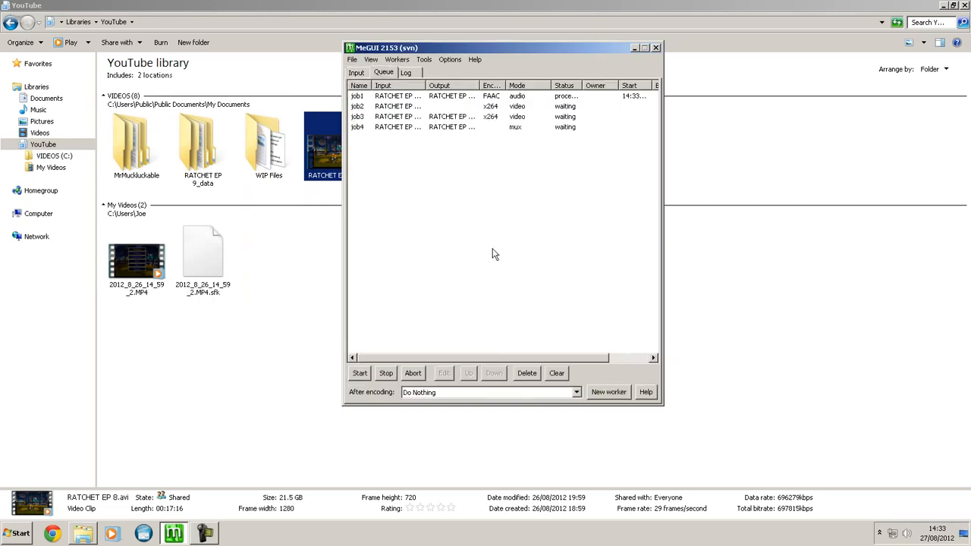
left_click(413, 374)
left_click(475, 301)
left_click(657, 47)
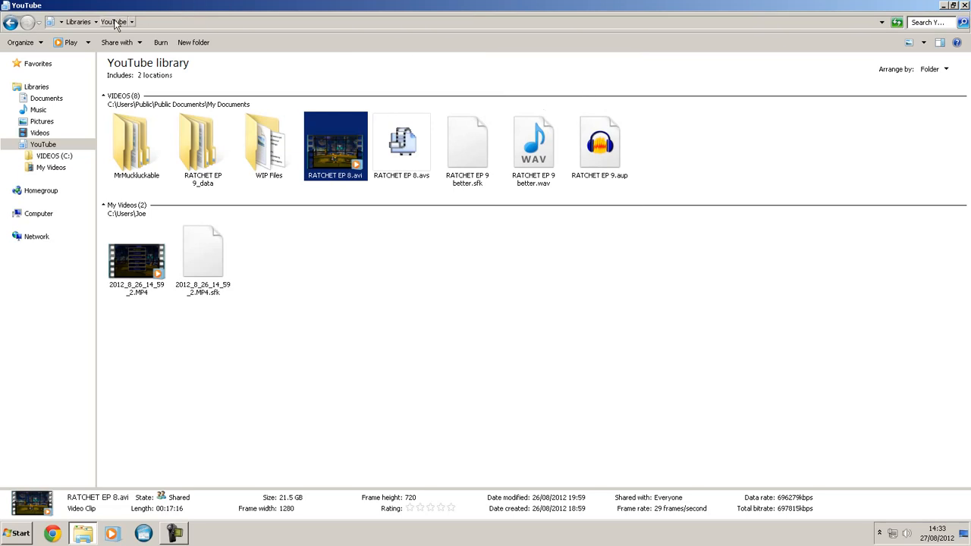
left_click(11, 539)
left_click(385, 483)
left_click(385, 483)
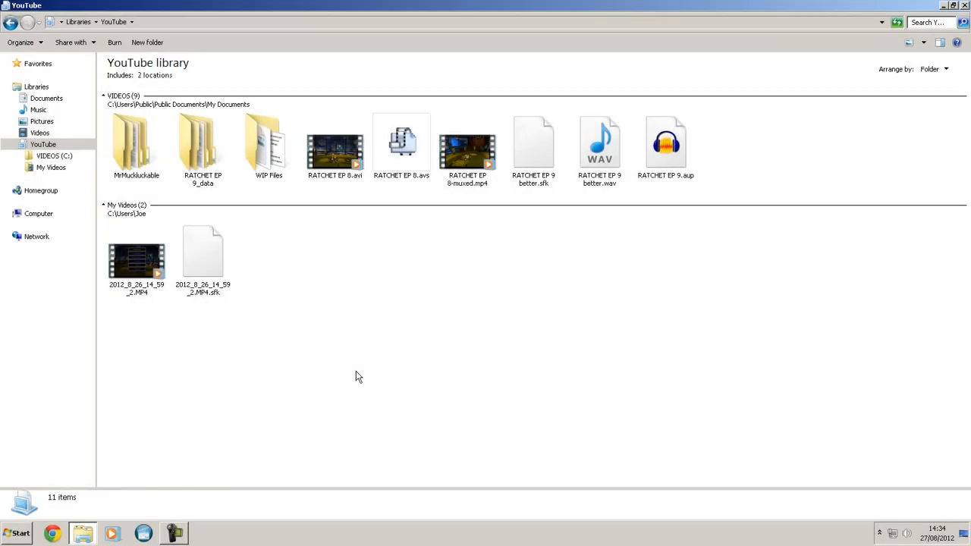
- Delete RATCHET EP 9 better.sfk, RATCHET EP 8.avs and 2012_8_26_14_59_2.MP4.sfk from the YouTube library
left_click(466, 152)
left_click(358, 273)
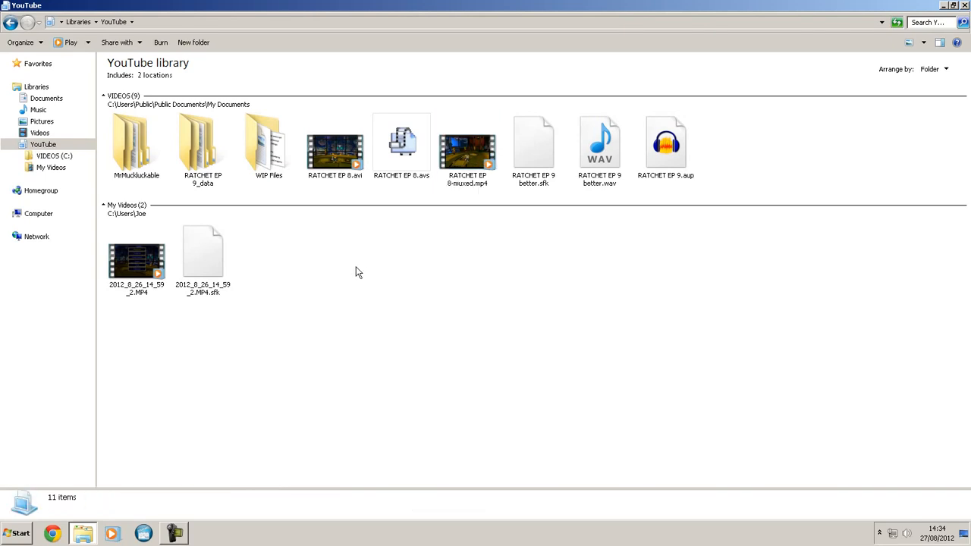
left_click(537, 165)
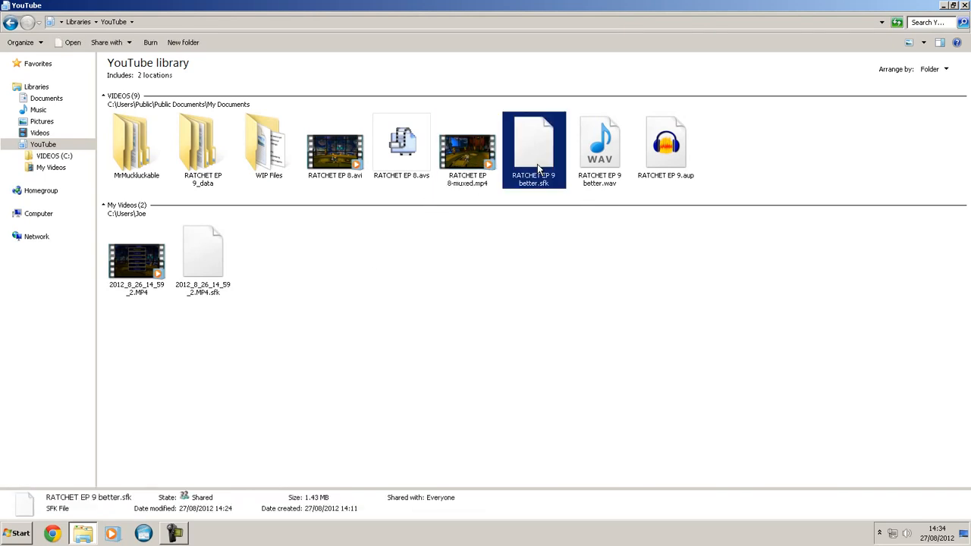
key("Delete")
key("Return")
left_click(388, 148)
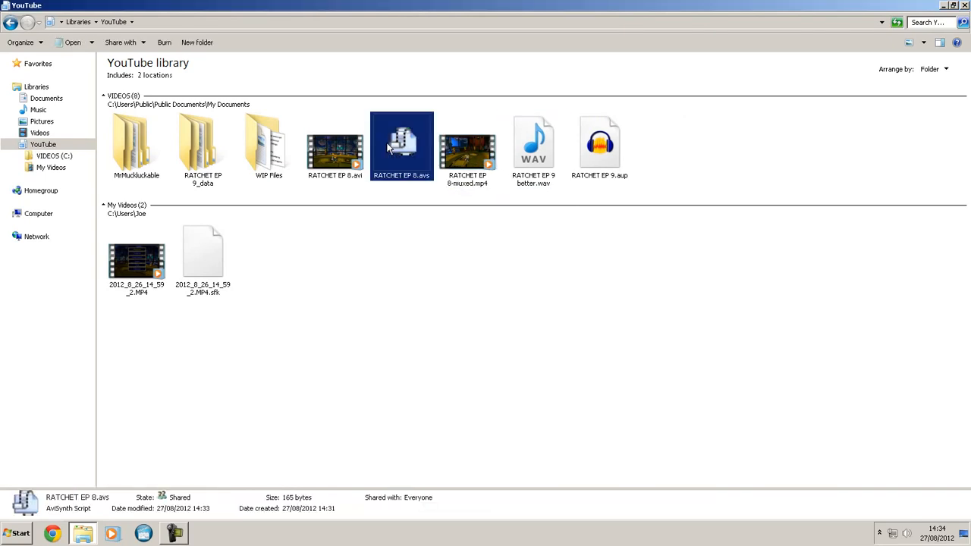
key("Delete")
key("Return")
left_click(203, 249)
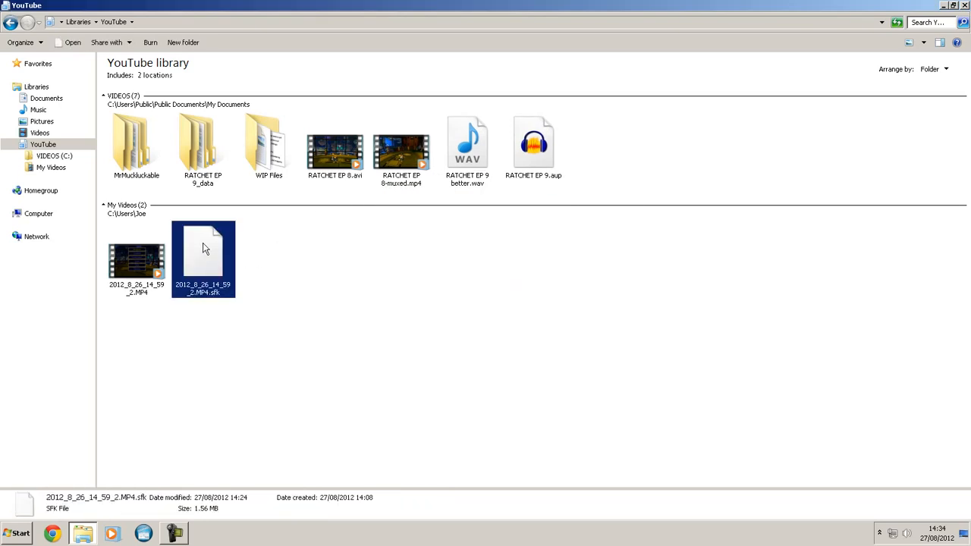
key("Delete")
key("Return")
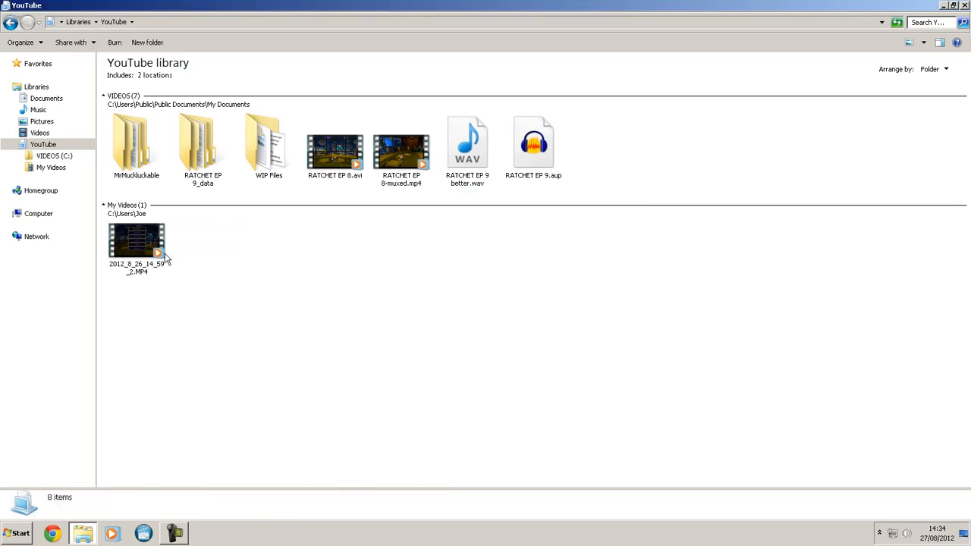
- Compare the file details of the source MP4 recording, RATCHET EP 8.avi and RATCHET EP 8-muxed.mp4
left_click(148, 258)
left_click(334, 155)
left_click(395, 173)
left_click(400, 304)
left_click(399, 154)
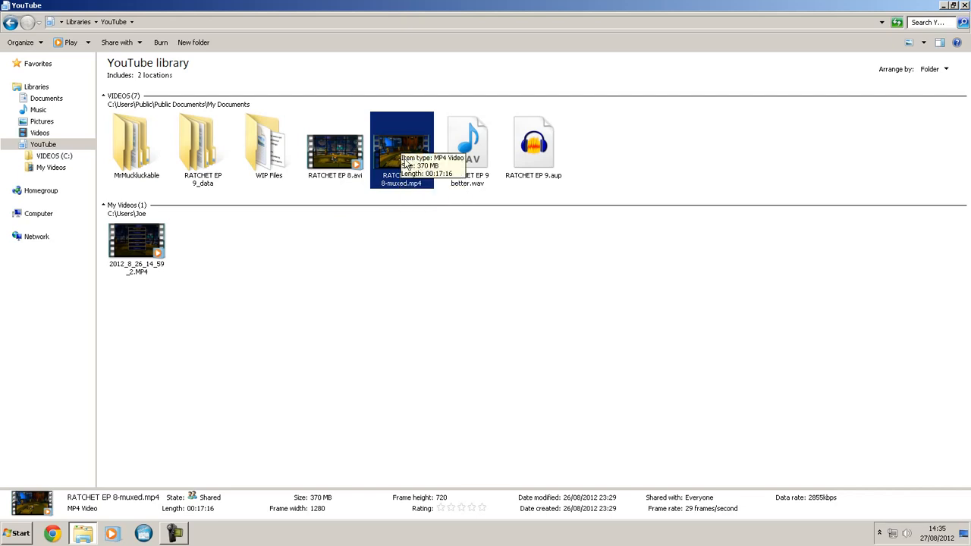
- Play the start of RATCHET EP 8.avi to check its picture quality, and close the player
left_click(343, 154)
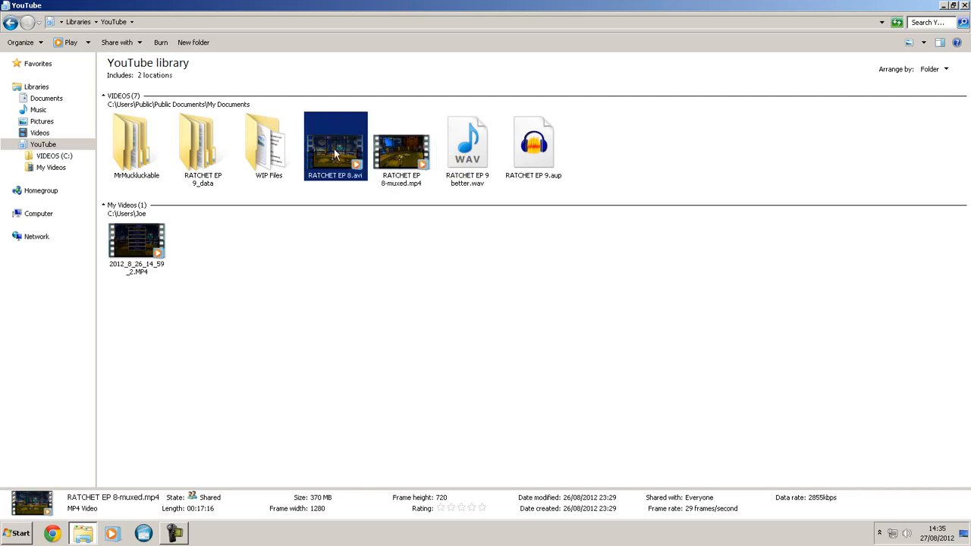
double_click(331, 147)
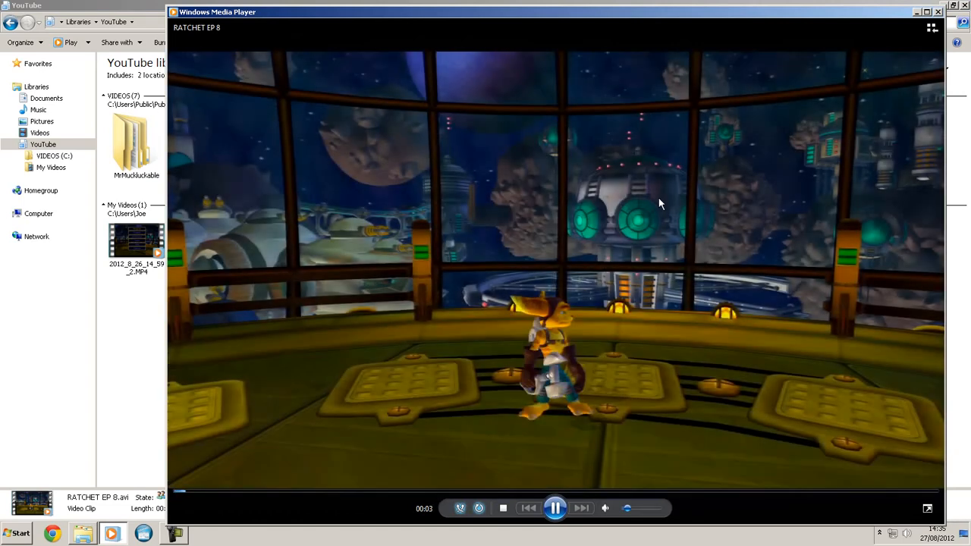
left_click(939, 12)
- Try to open RATCHET EP 8-muxed.mp4 for playback
double_click(410, 148)
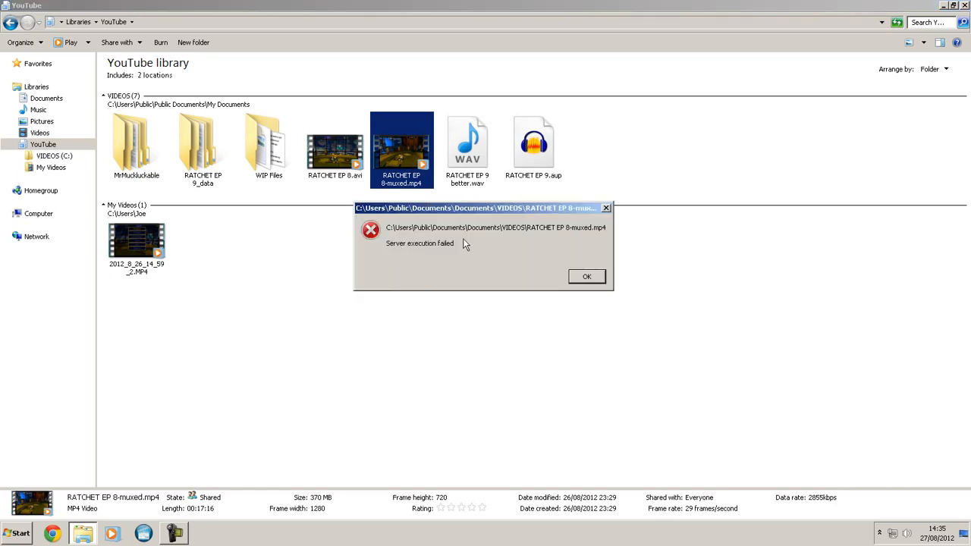
left_click(585, 277)
left_click(416, 262)
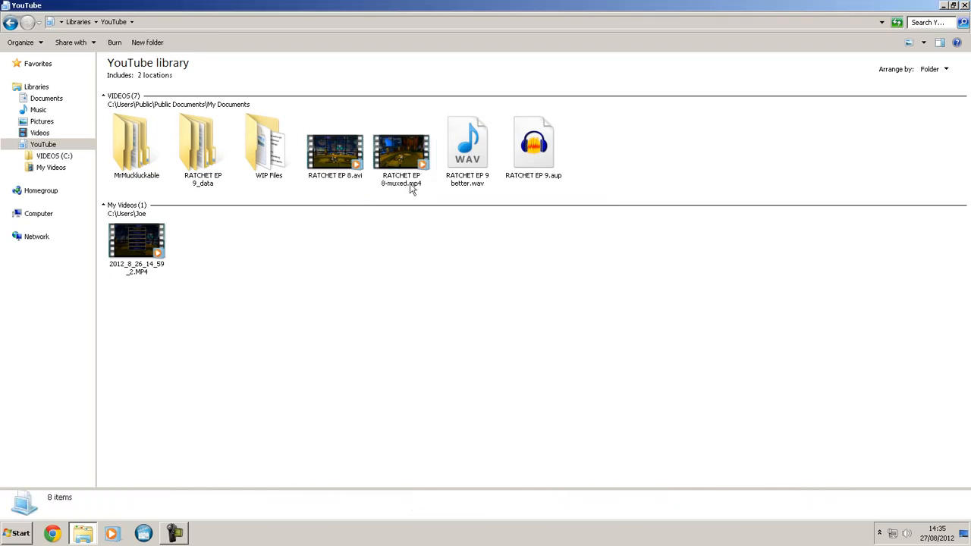
- Play RATCHET EP 8-muxed.mp4, sample the picture at about 6:00 and 11:45, pause it, and close the player
double_click(399, 157)
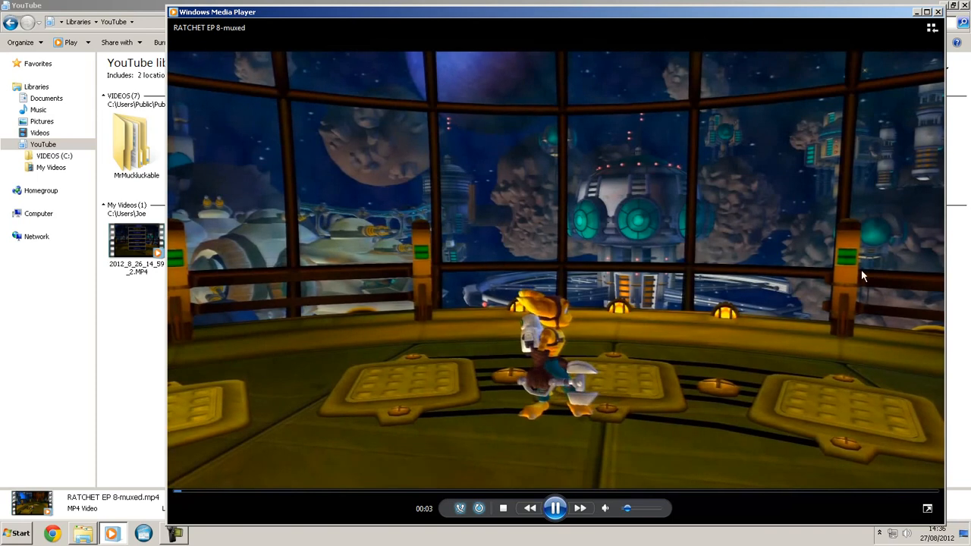
left_click(446, 491)
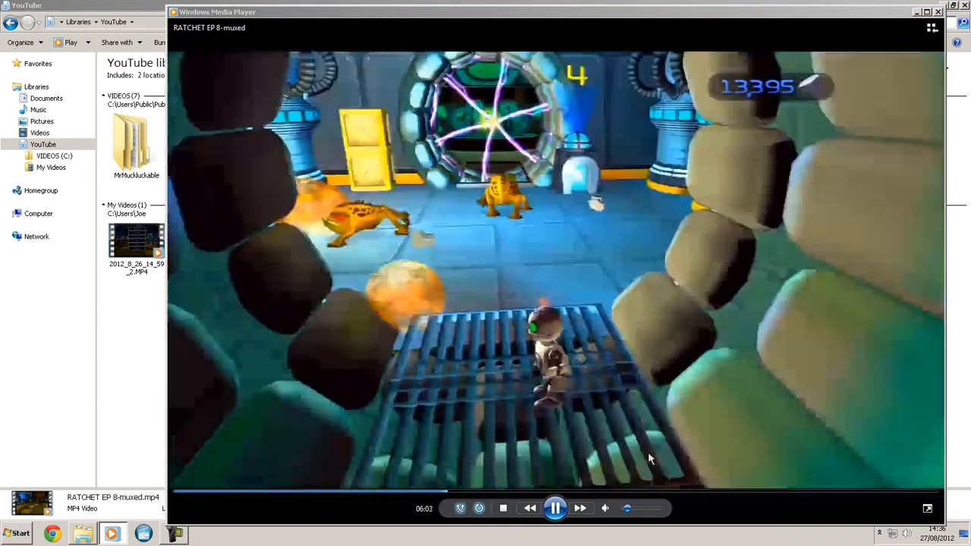
left_click(693, 492)
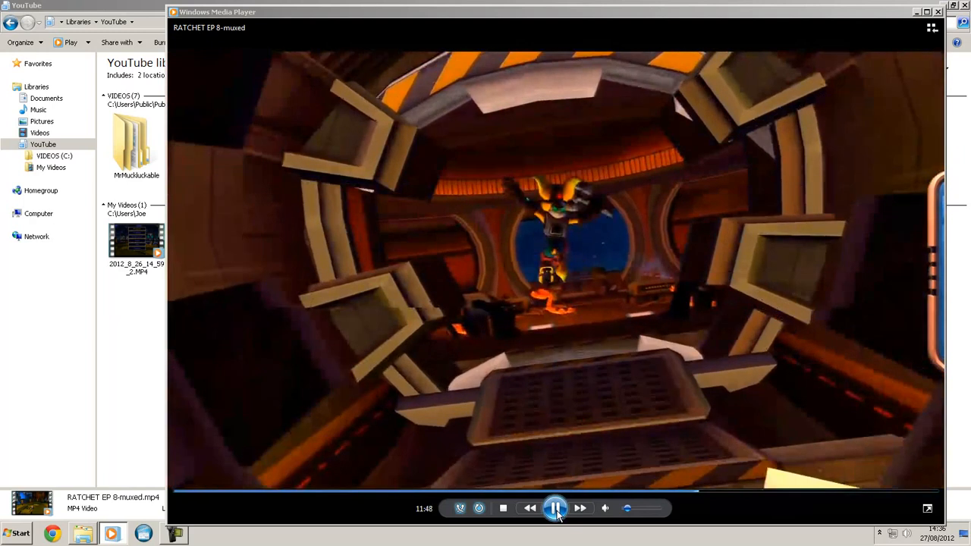
left_click(556, 510)
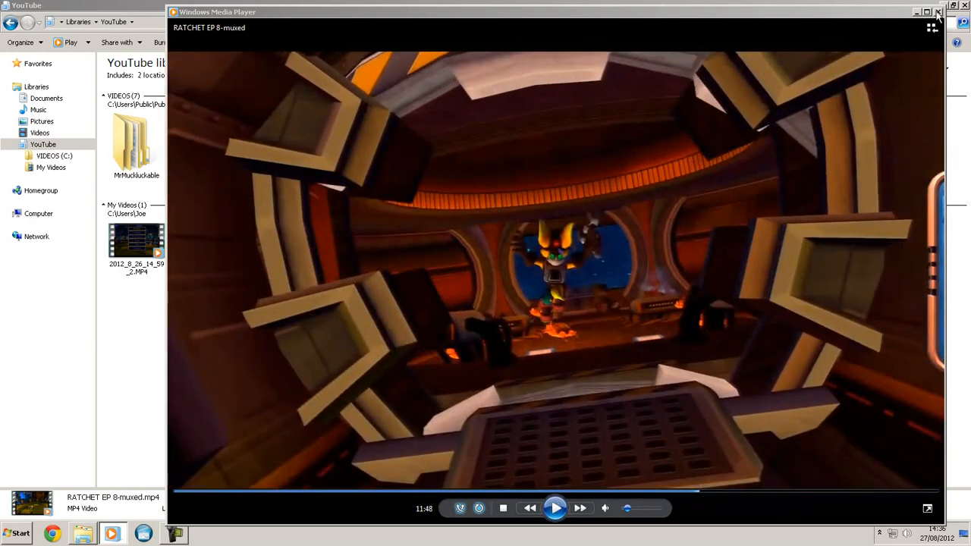
left_click(939, 11)
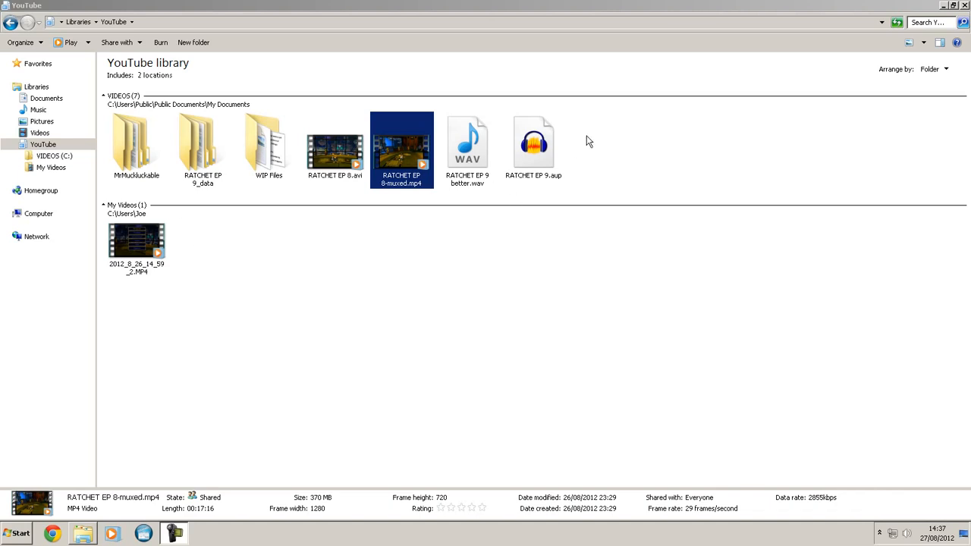
left_click(399, 7)
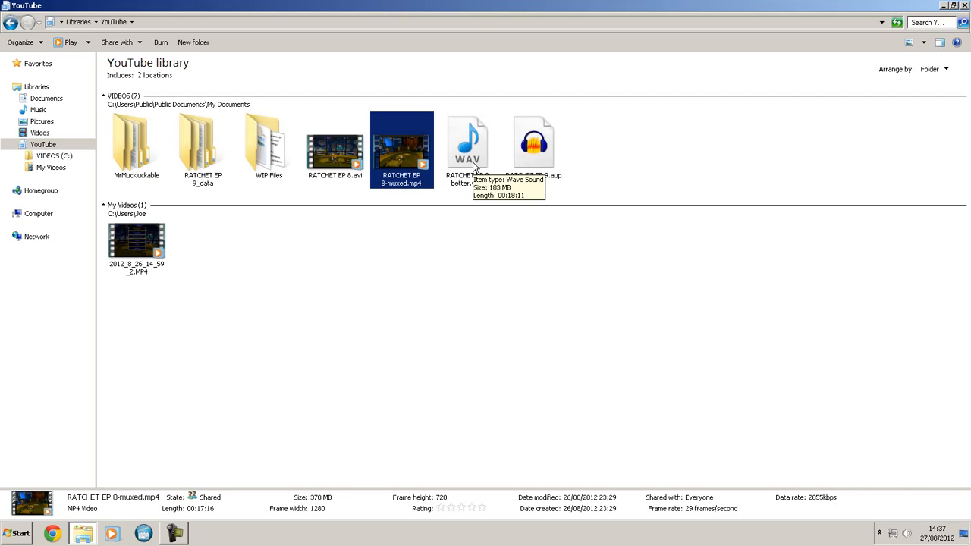
left_click_drag(606, 138, 115, 271)
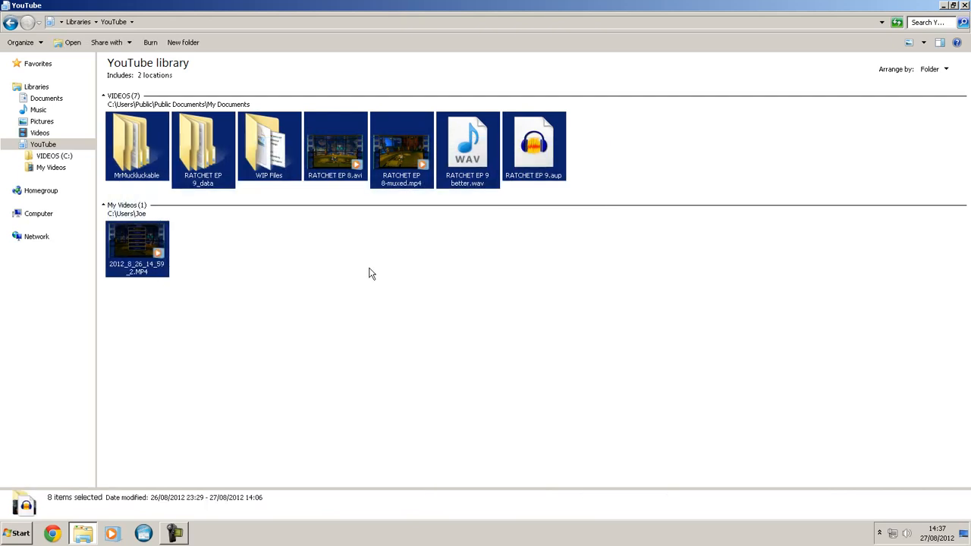
left_click(371, 268)
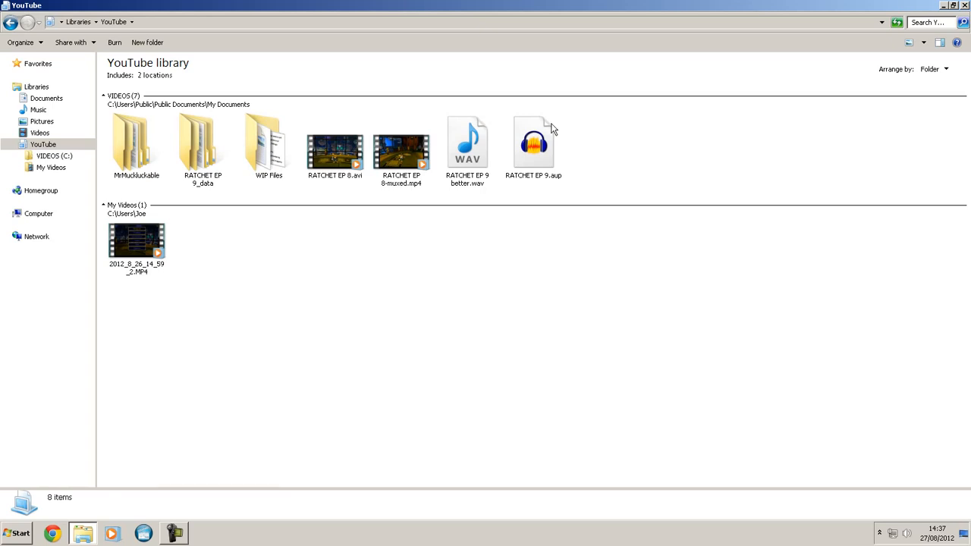
mouse_move(553, 129)
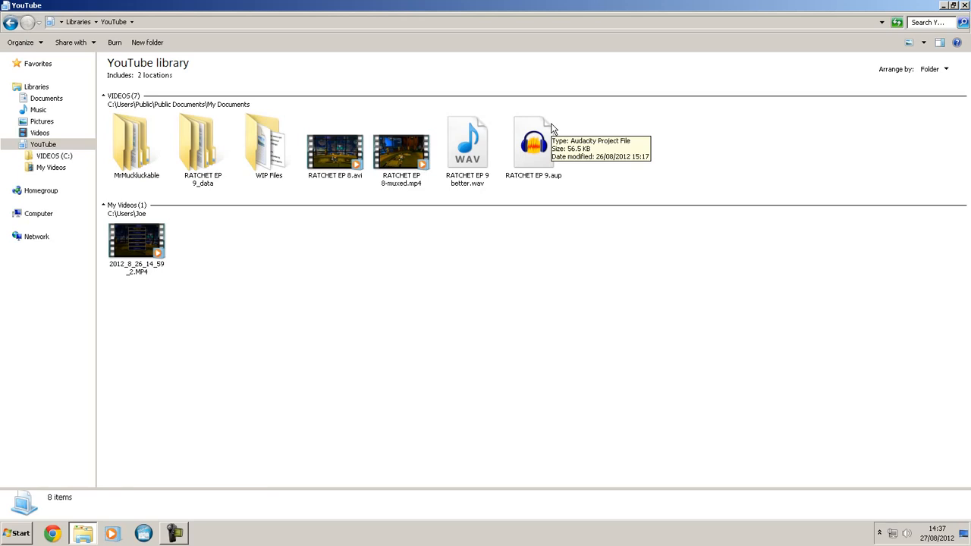
left_click(401, 162)
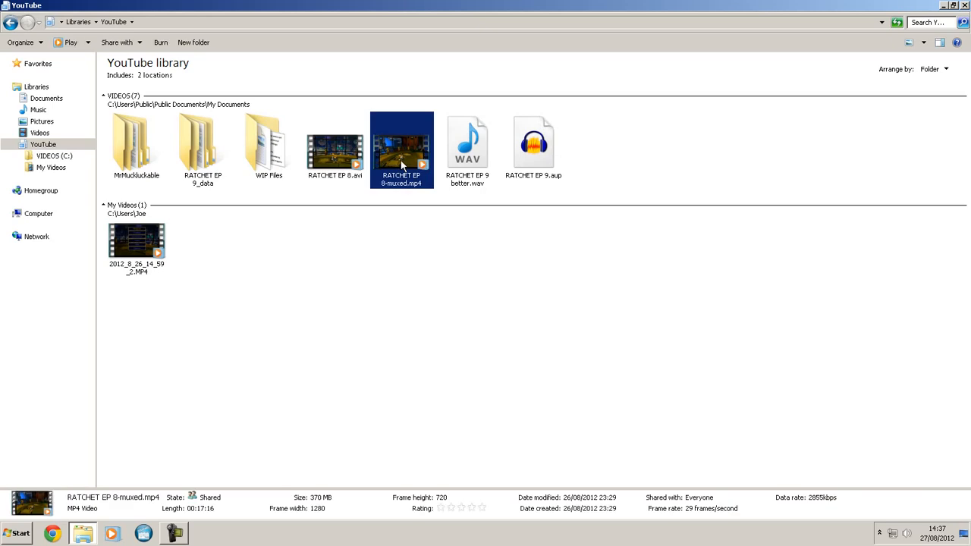